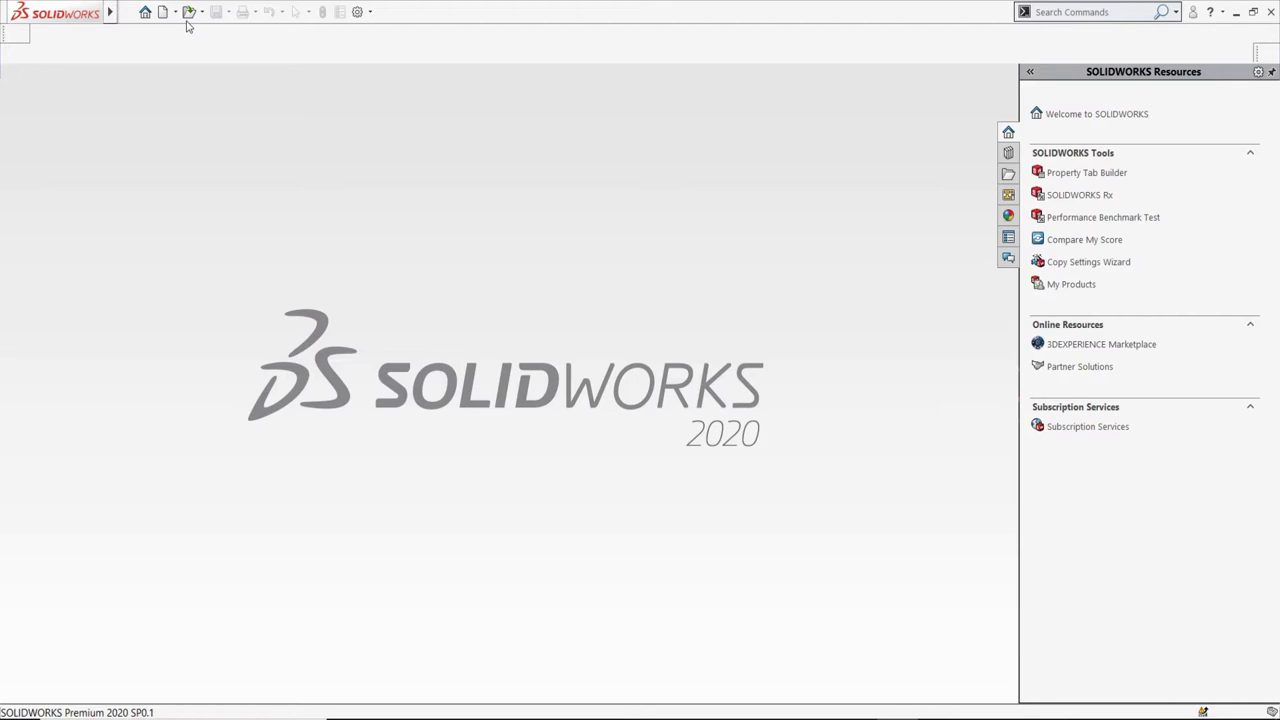
# Step: Create a new assembly and insert the Base part at its origin
pyautogui.click(162, 11)
pyautogui.click(490, 430)
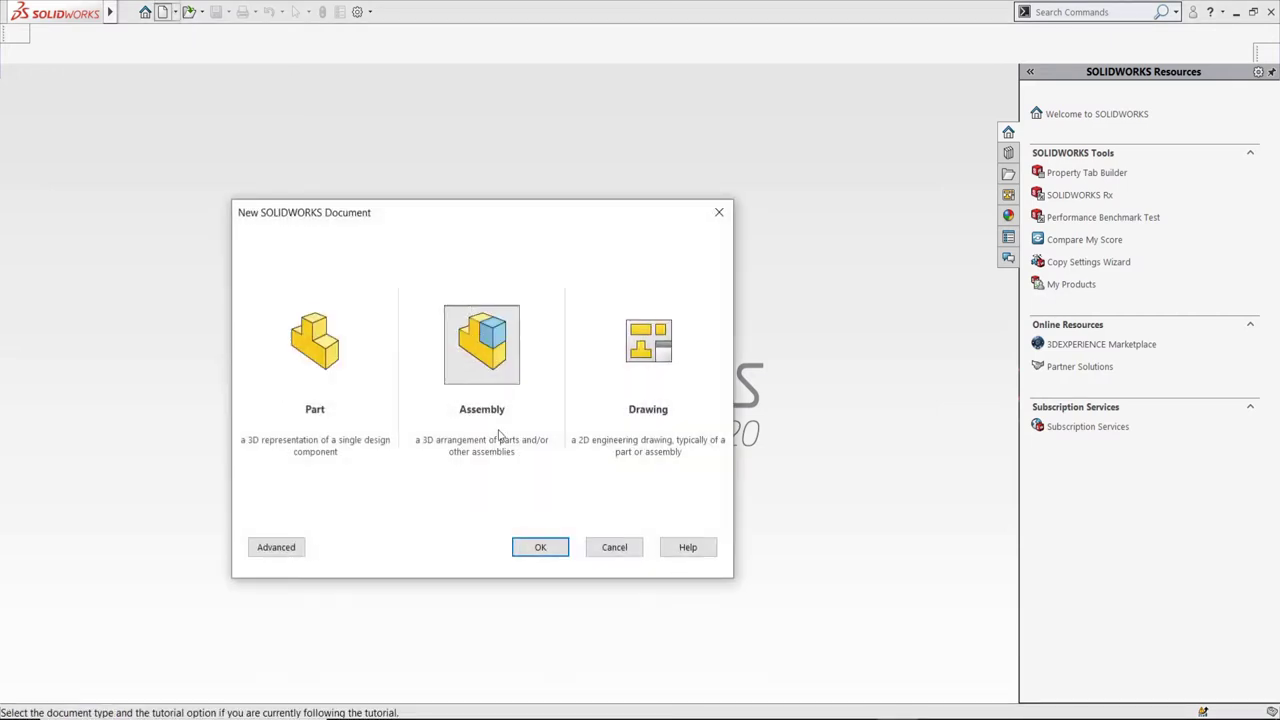
pyautogui.click(537, 555)
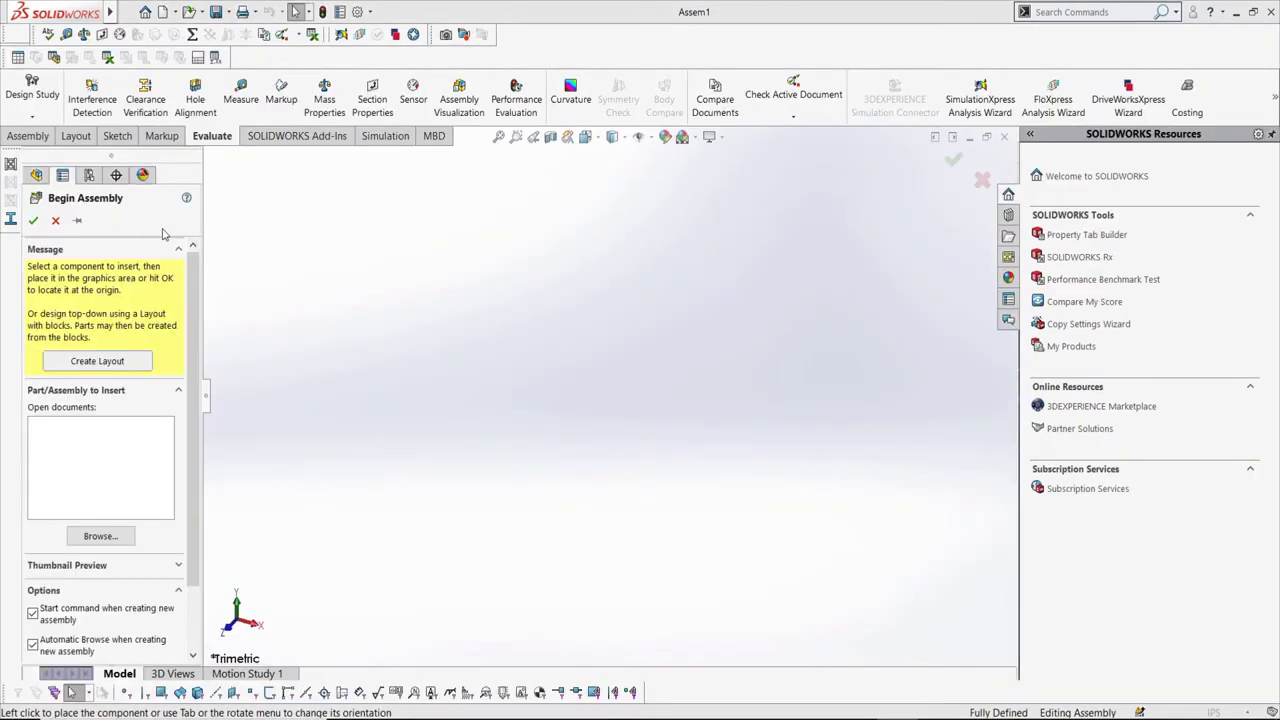
pyautogui.click(205, 128)
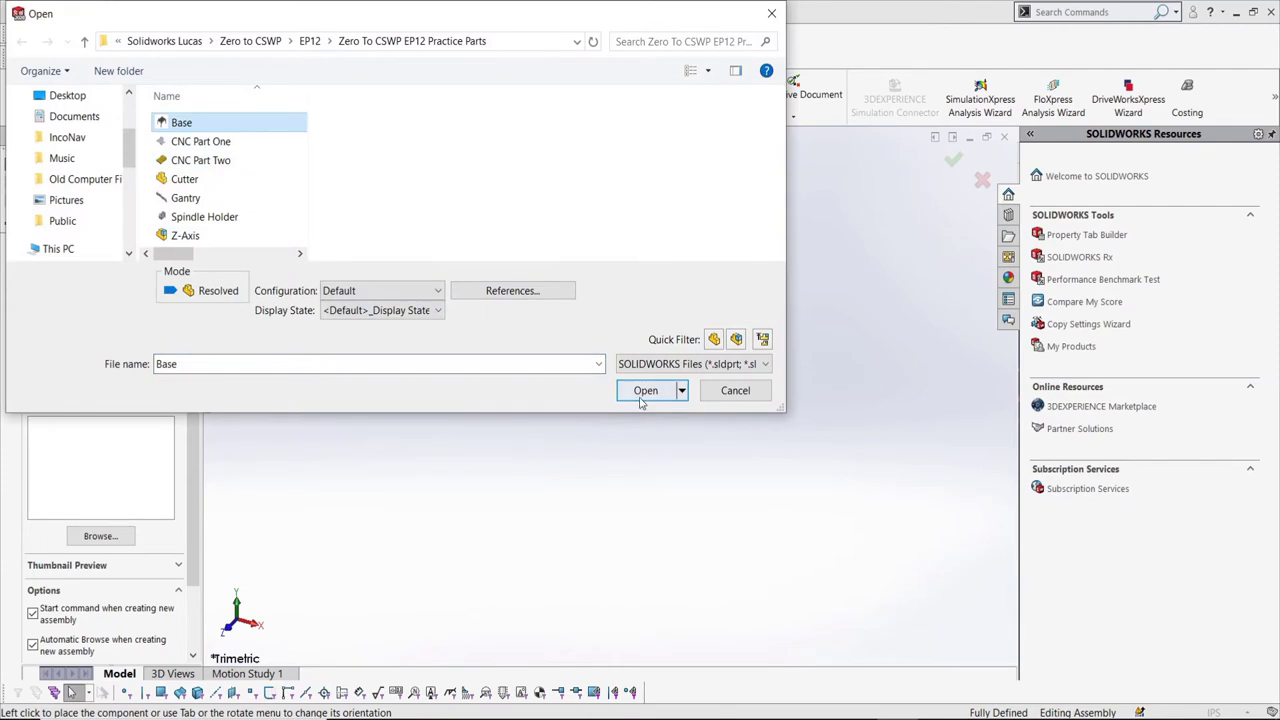
pyautogui.click(643, 391)
pyautogui.click(33, 221)
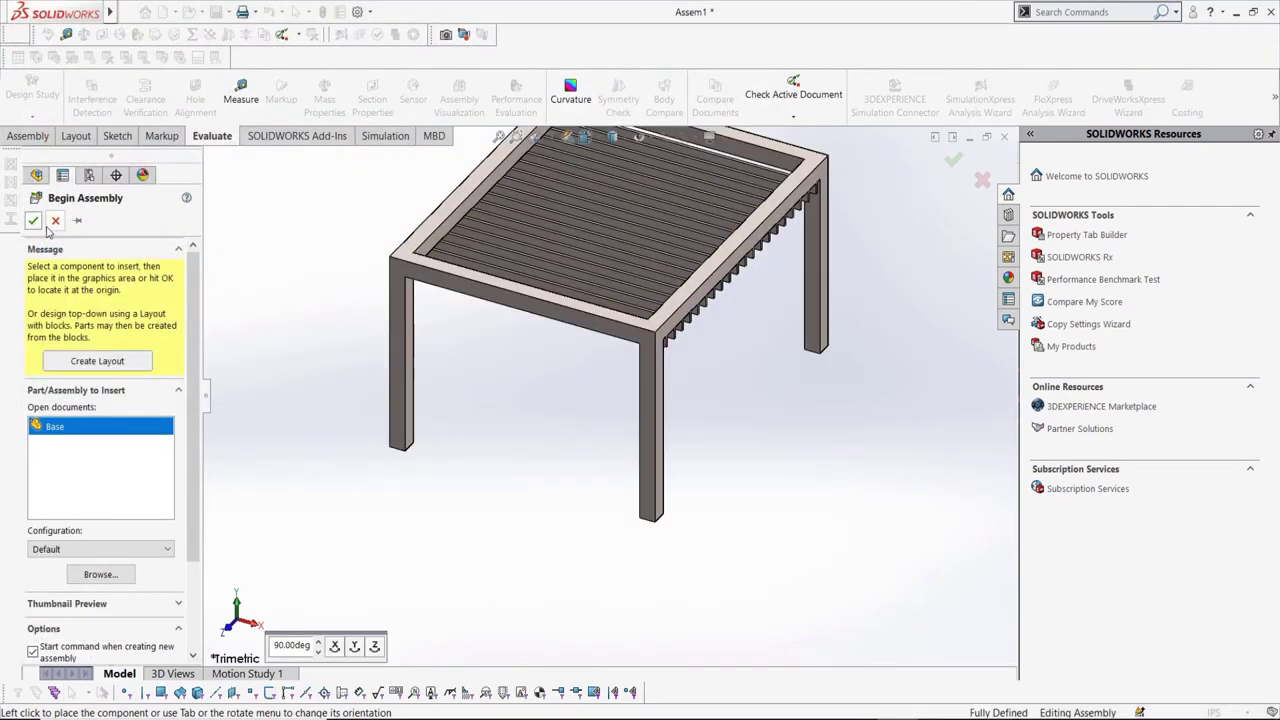
# Step: Create a coordinate system at the front leg's bottom outer corner, with X and Z running inward along the leg's bottom edges and Y up
pyautogui.click(28, 135)
pyautogui.click(609, 117)
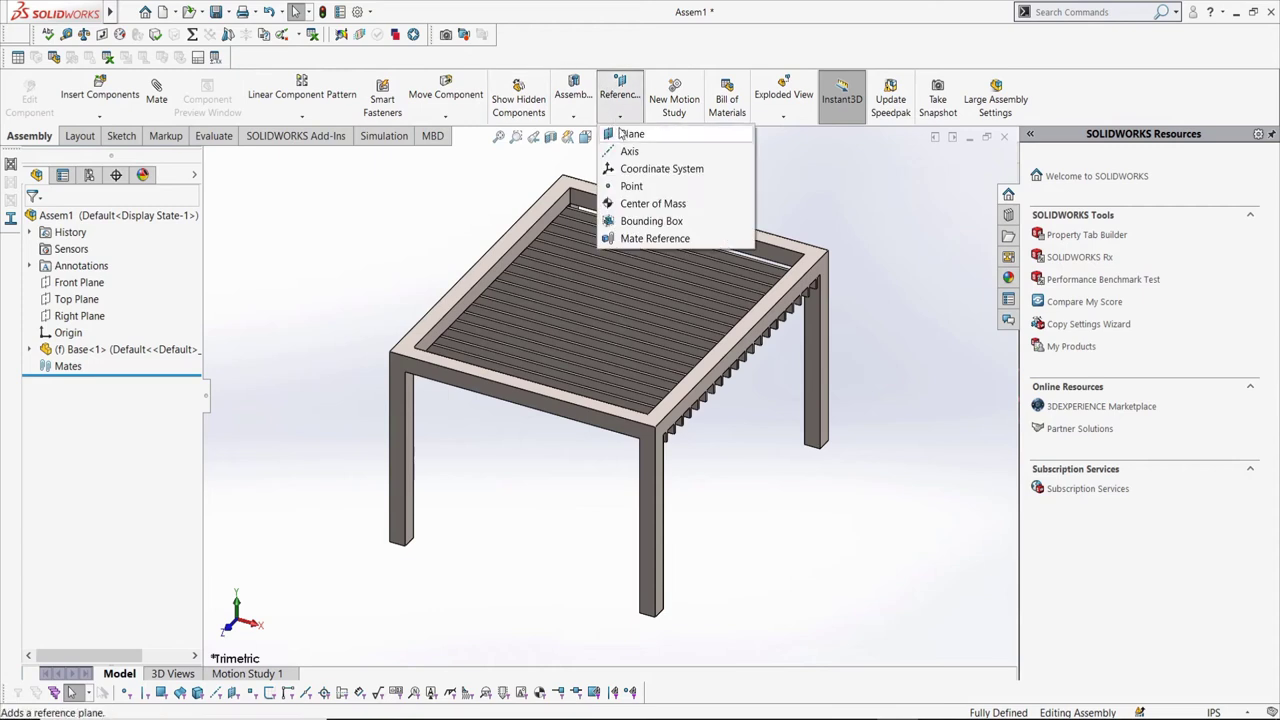
pyautogui.click(648, 168)
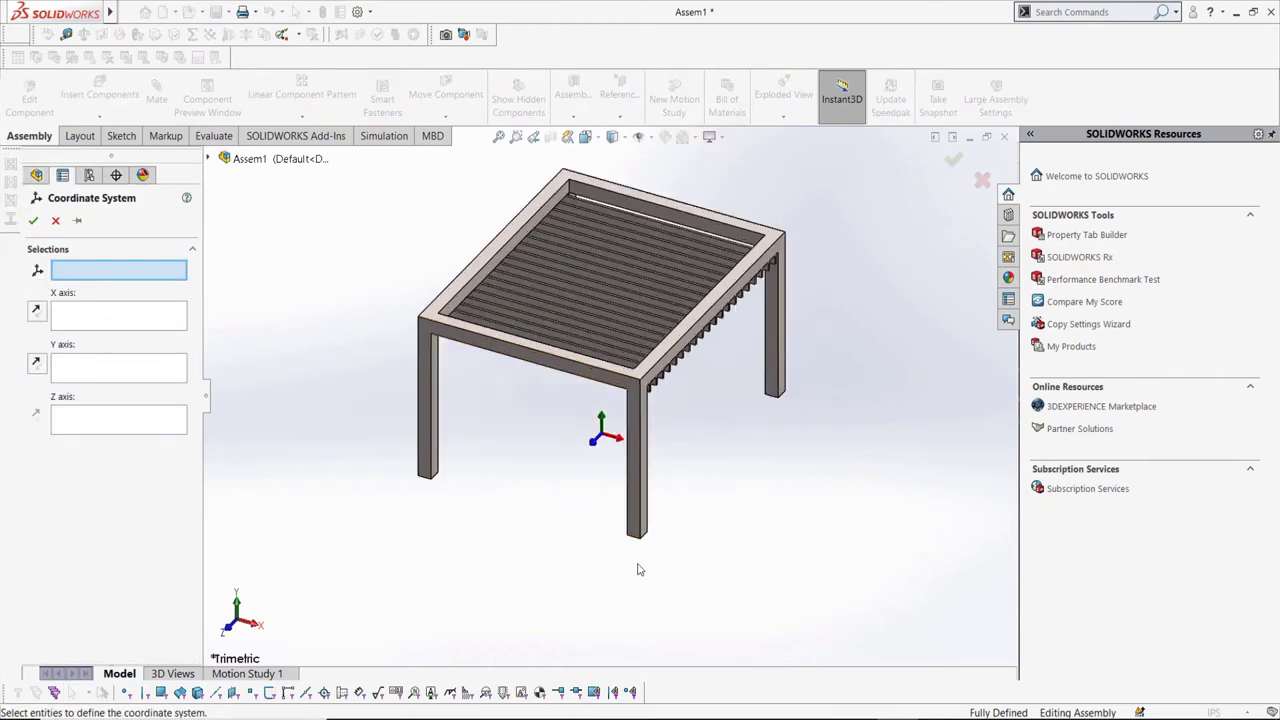
pyautogui.scroll(-4, 630, 504)
pyautogui.click(640, 490)
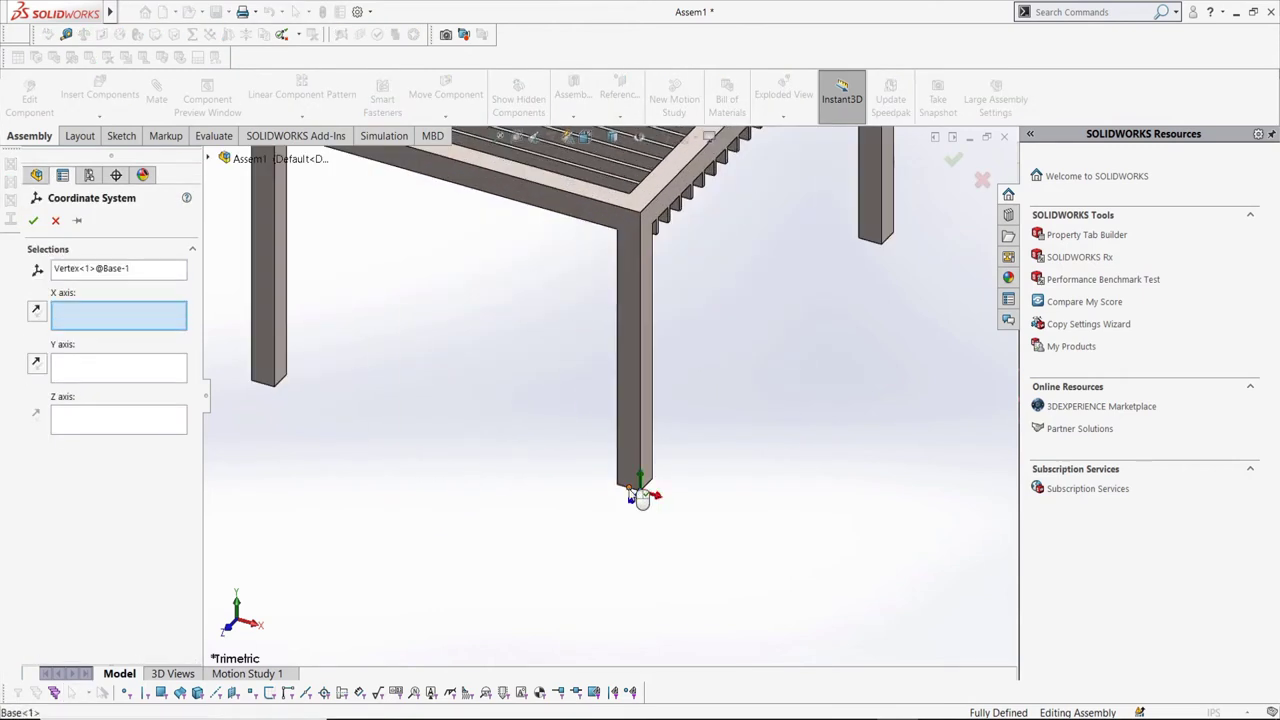
pyautogui.click(645, 488)
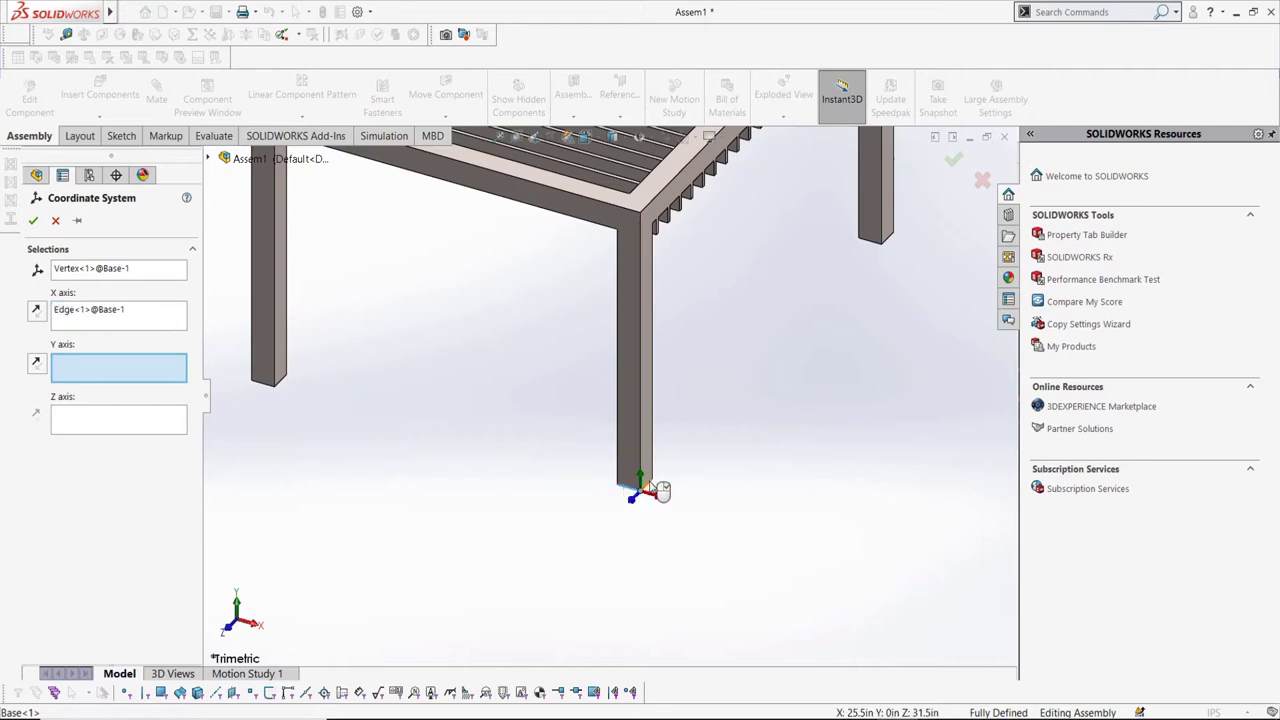
pyautogui.click(650, 488)
pyautogui.click(55, 421)
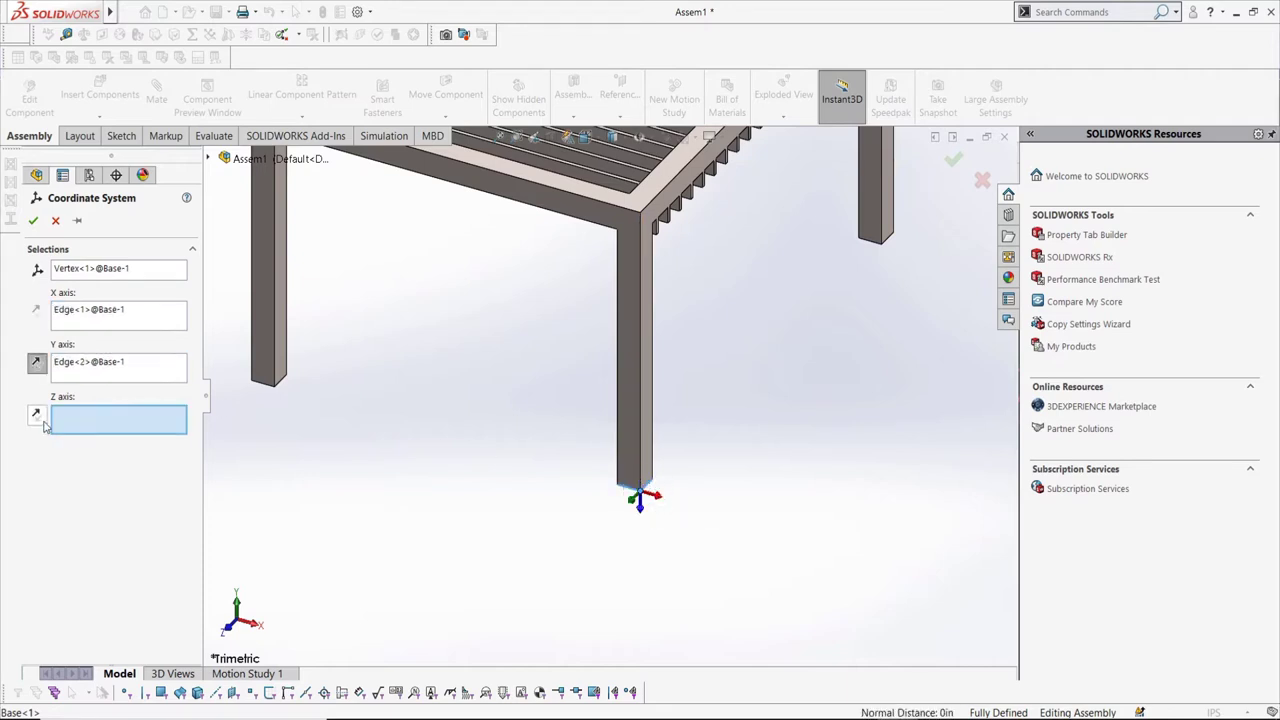
pyautogui.click(63, 318)
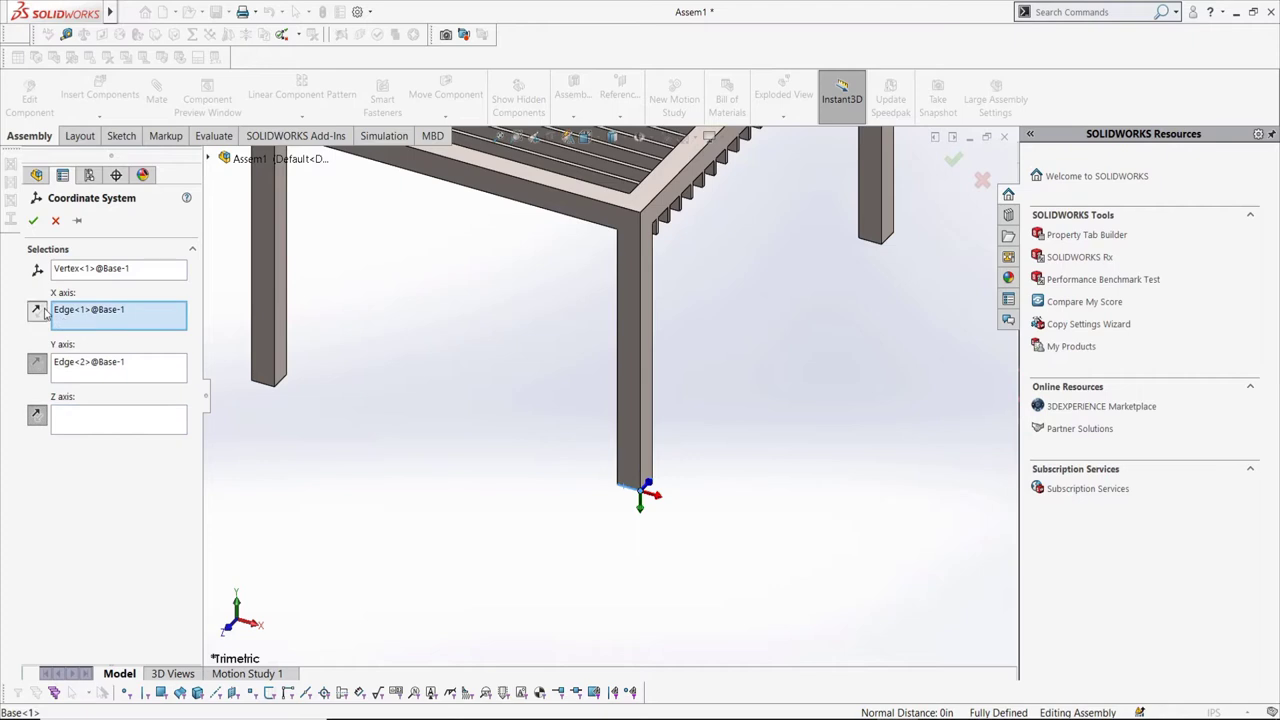
pyautogui.click(33, 221)
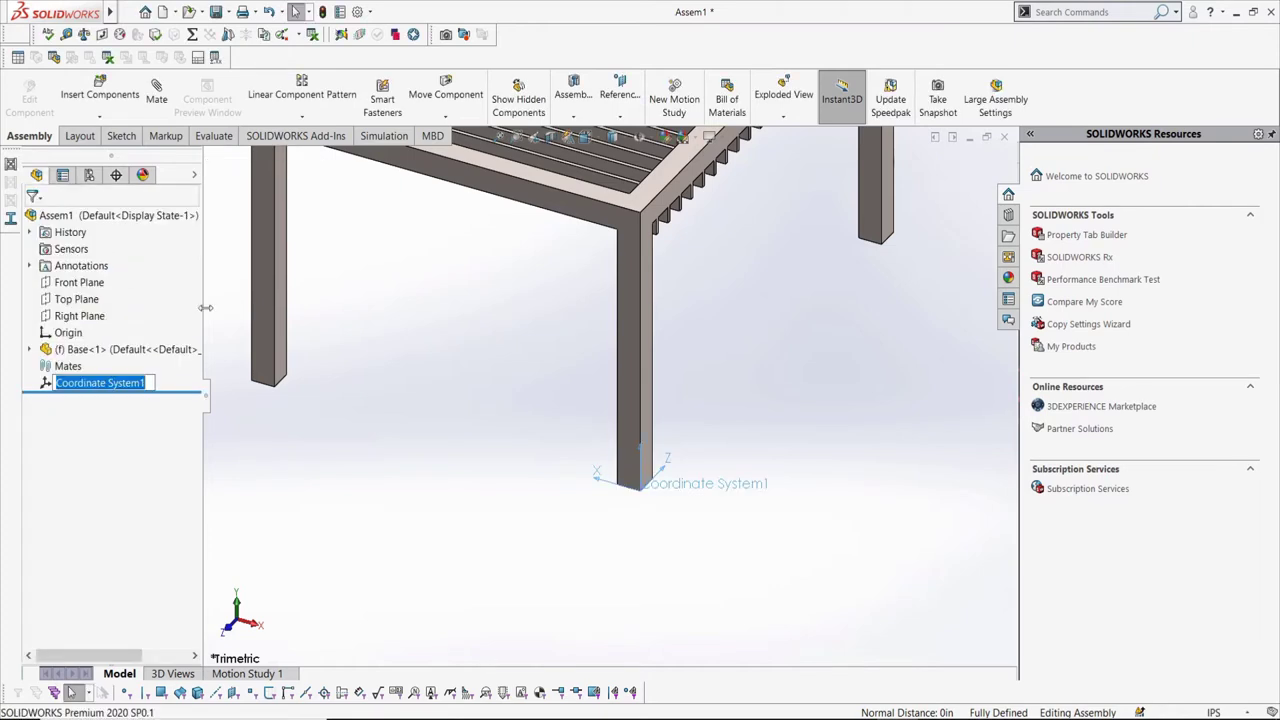
pyautogui.click(323, 472)
# Step: Check the assembly's mass properties and centre of mass relative to Coordinate System1
pyautogui.scroll(3, 383, 342)
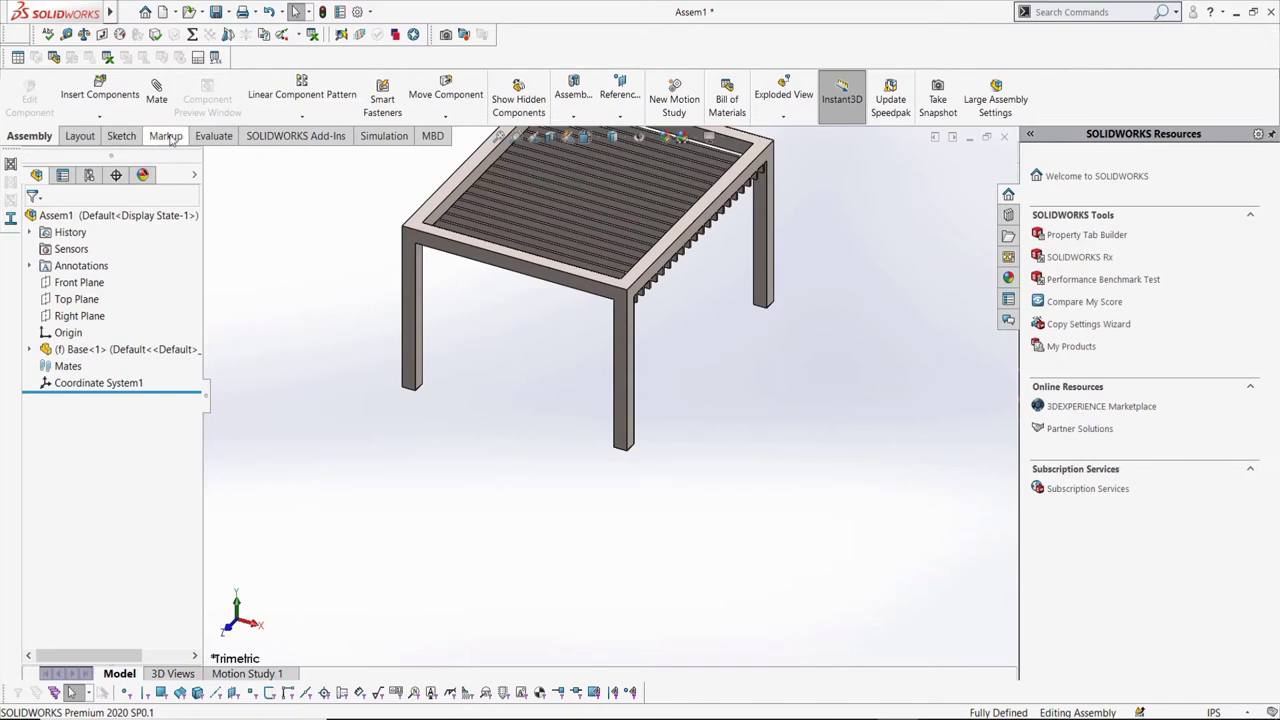
pyautogui.click(213, 136)
pyautogui.click(324, 98)
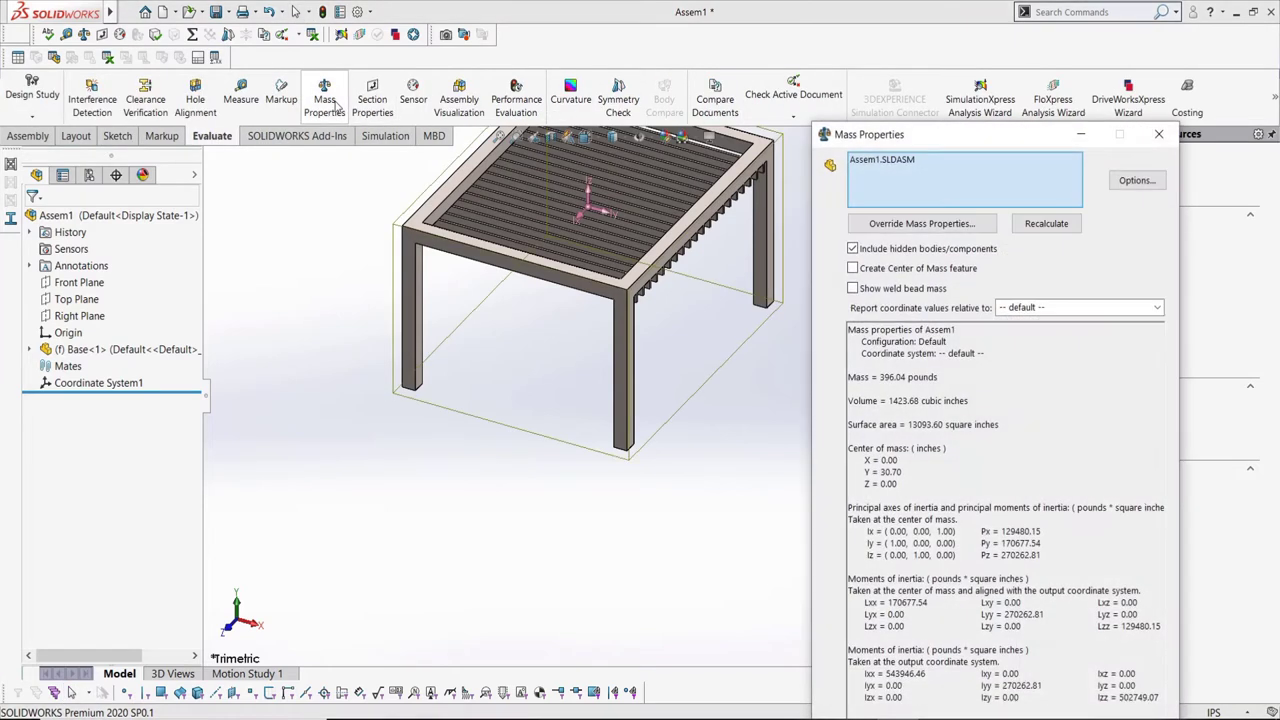
pyautogui.click(1156, 307)
pyautogui.click(1104, 334)
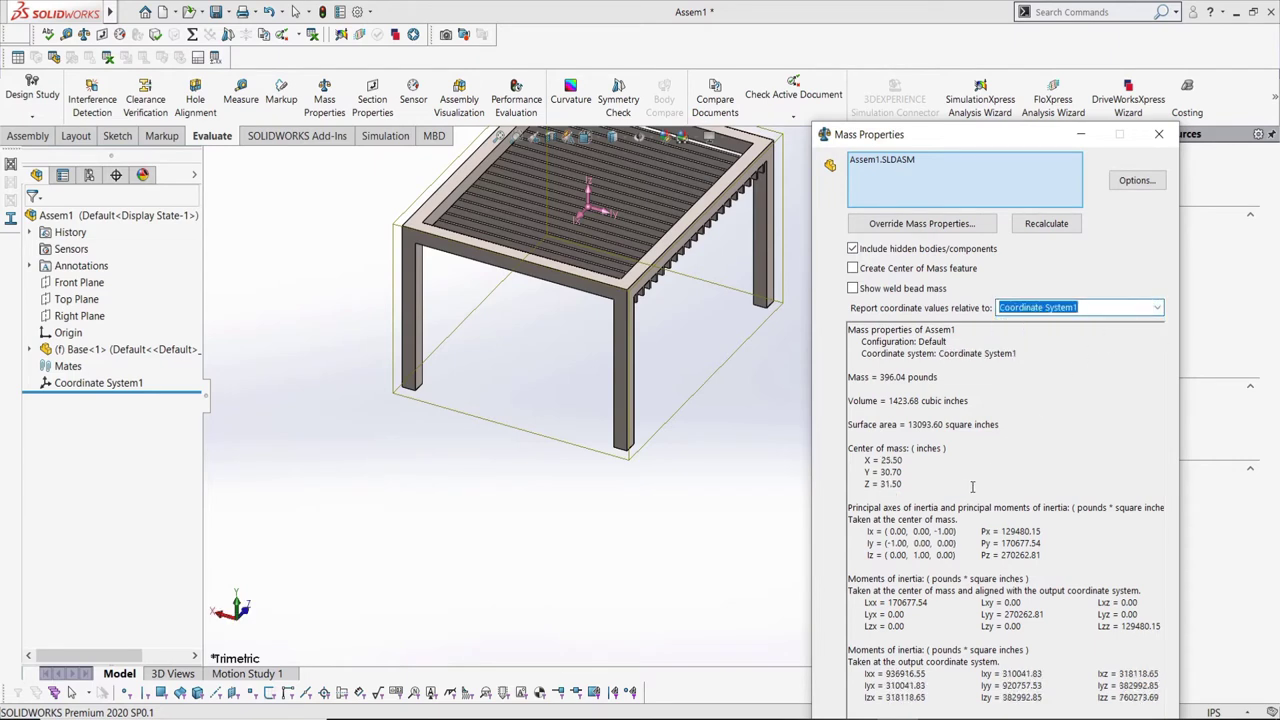
pyautogui.moveTo(923, 484); pyautogui.dragTo(857, 461)
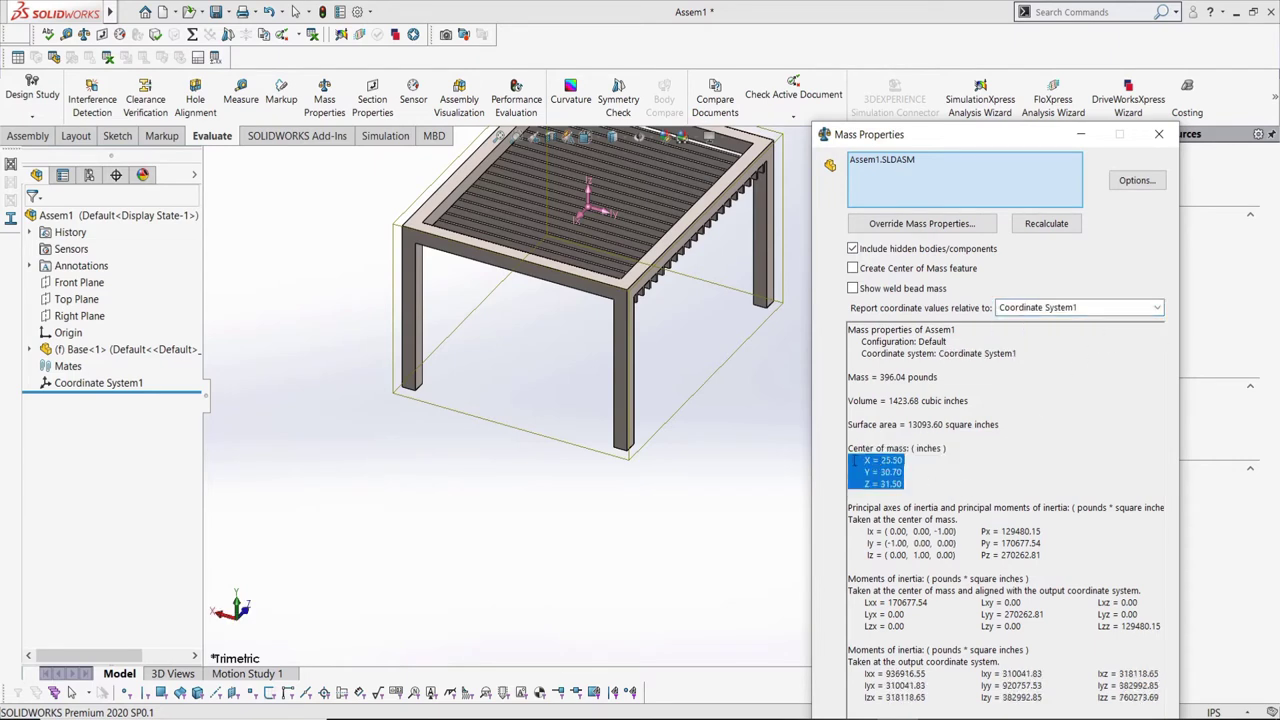
# Step: Switch the mass property options to custom settings with three decimal places and close the report
pyautogui.click(1136, 182)
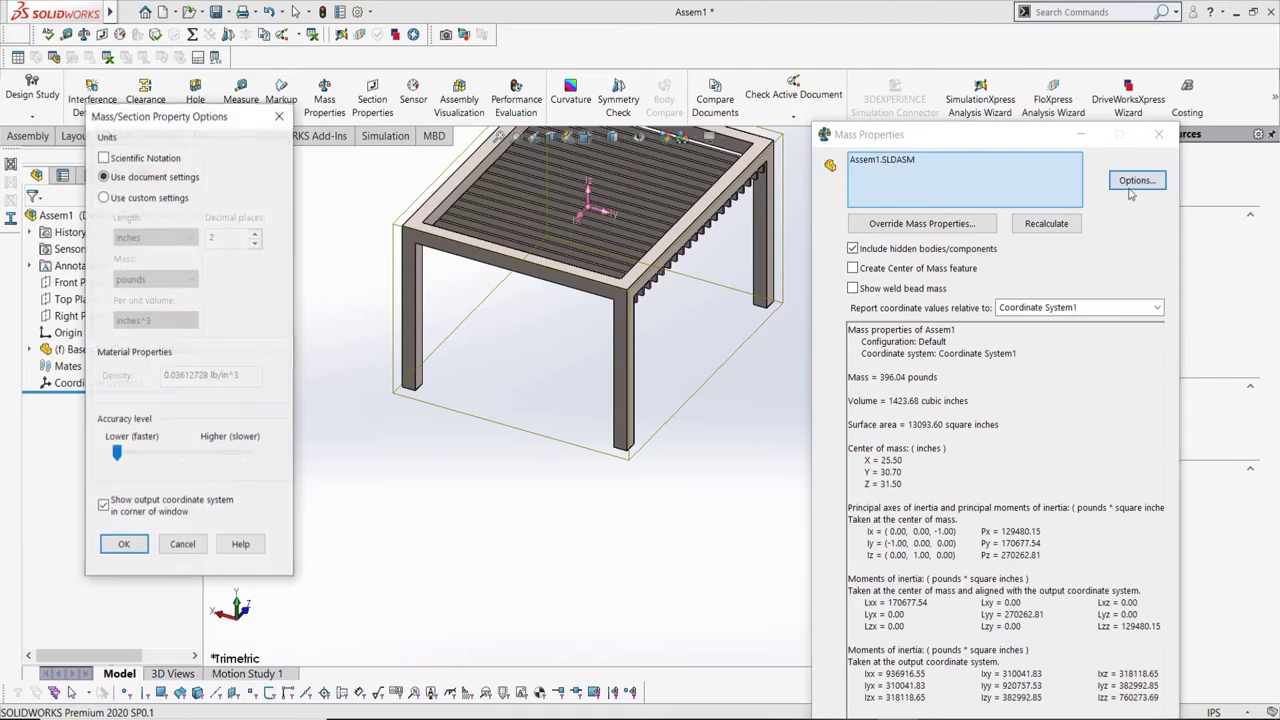
pyautogui.click(152, 198)
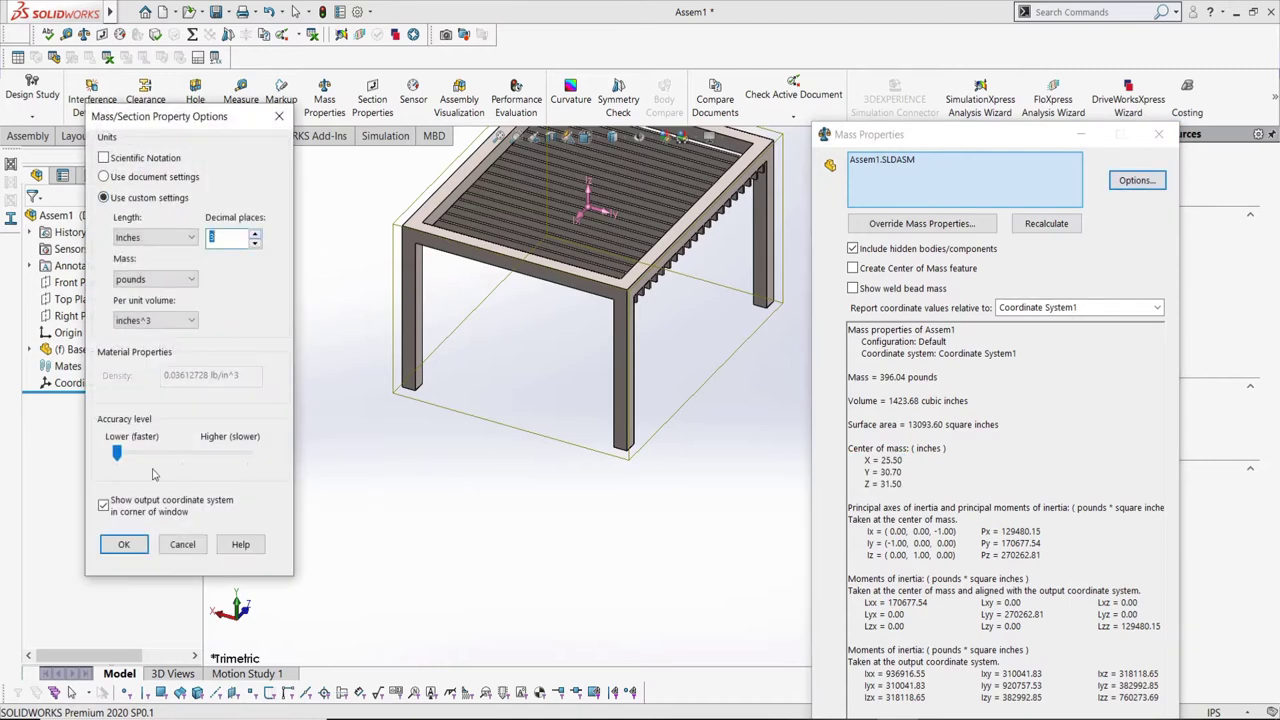
pyautogui.click(140, 544)
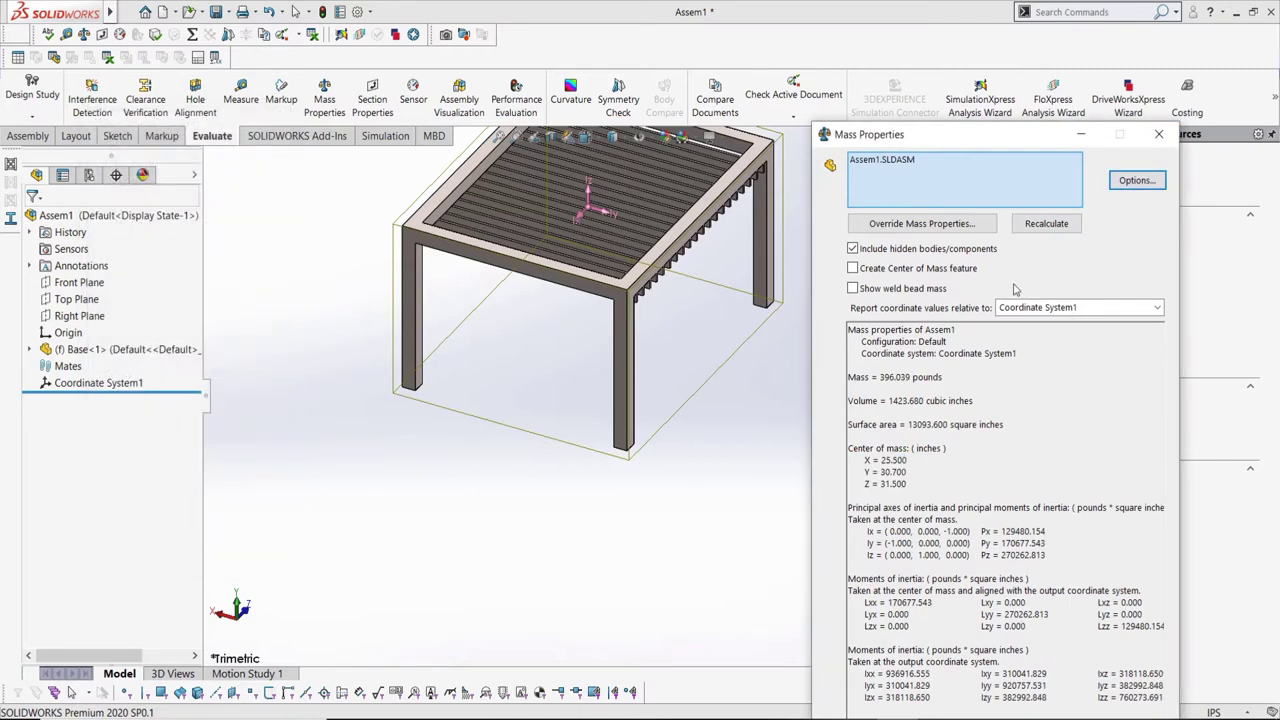
pyautogui.click(1161, 135)
# Step: Insert the Gantry part, rotated twice by 90 degrees about Y, and place it across the front end of the base
pyautogui.scroll(4, 830, 372)
pyautogui.scroll(-3, 668, 325)
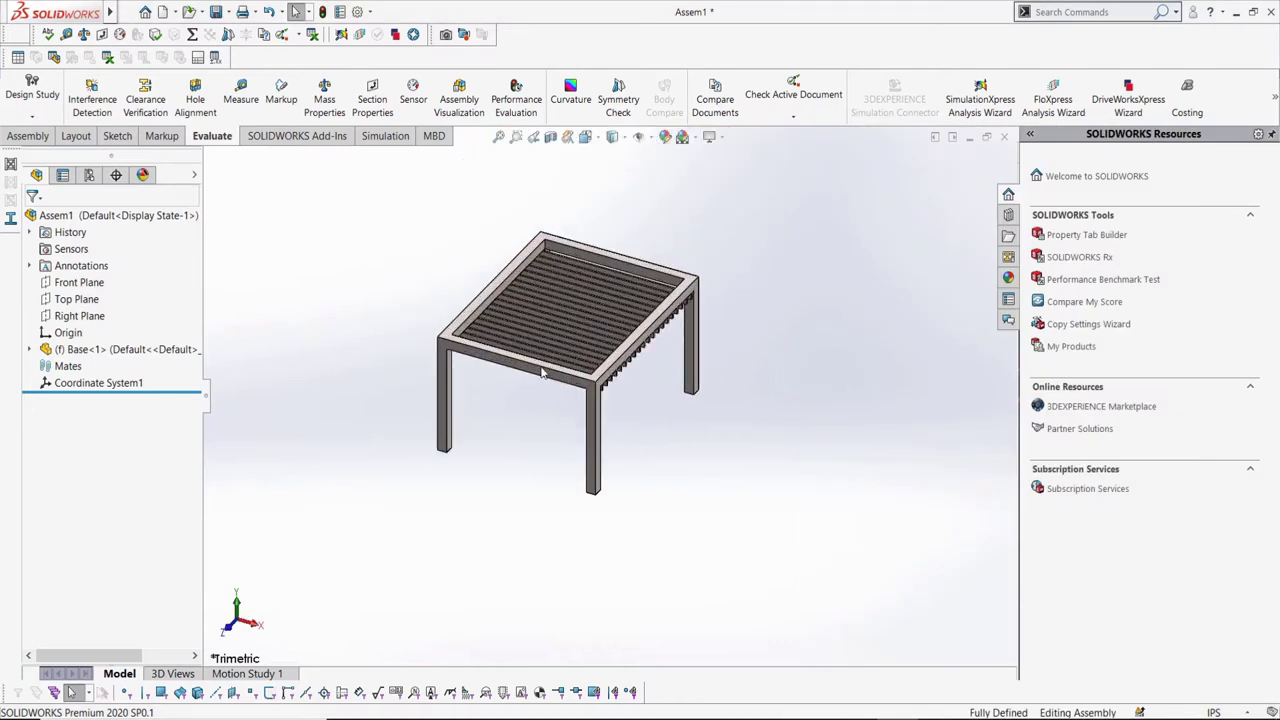
pyautogui.scroll(-1, 541, 372)
pyautogui.click(76, 137)
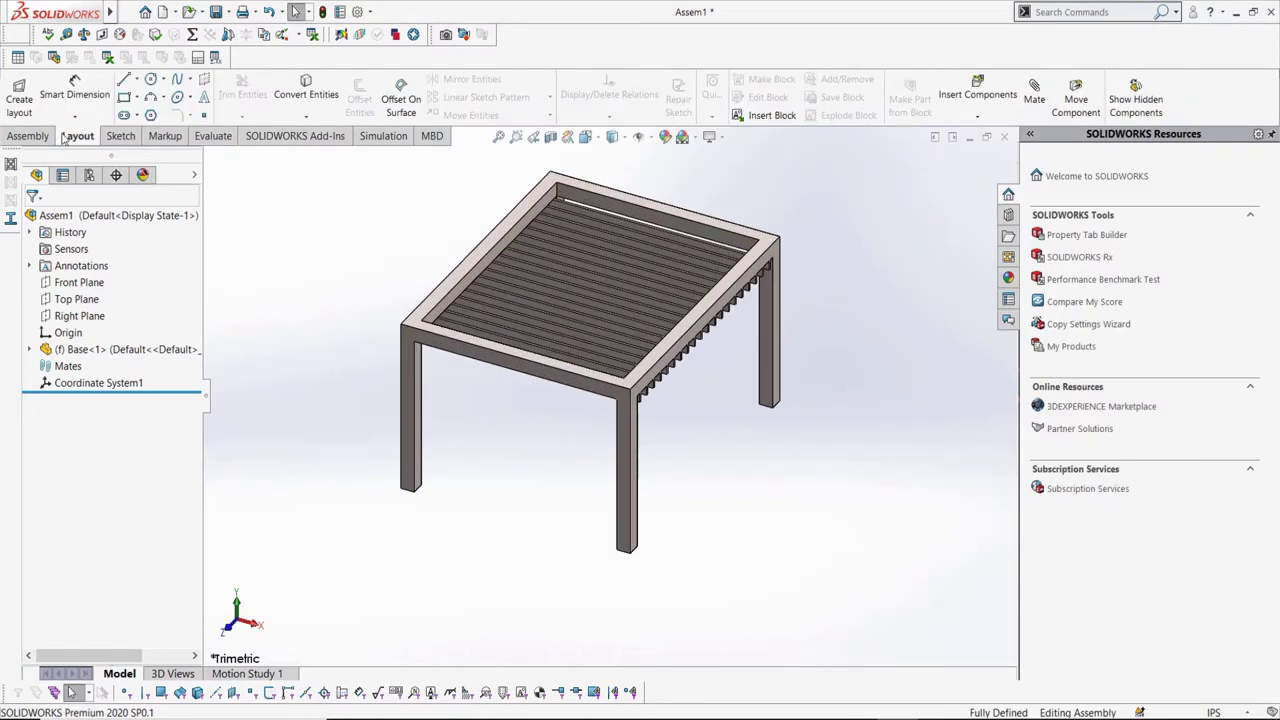
pyautogui.click(50, 135)
pyautogui.click(98, 90)
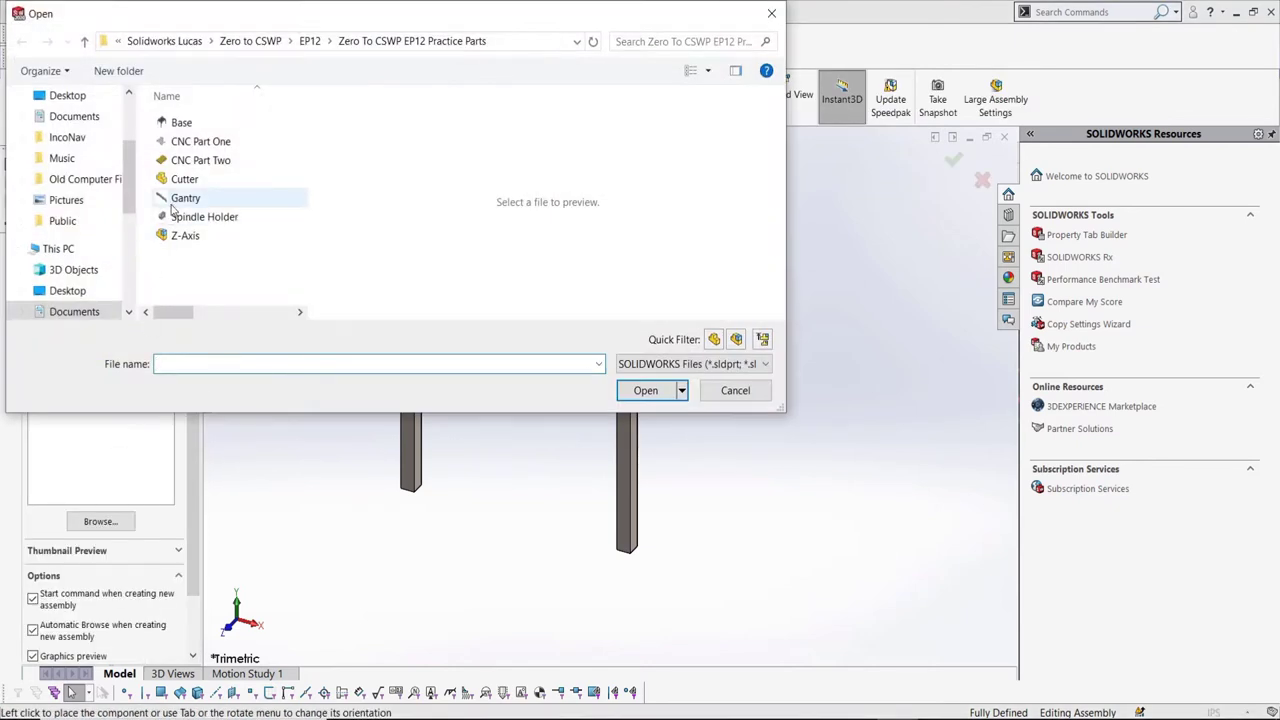
pyautogui.click(182, 198)
pyautogui.click(648, 390)
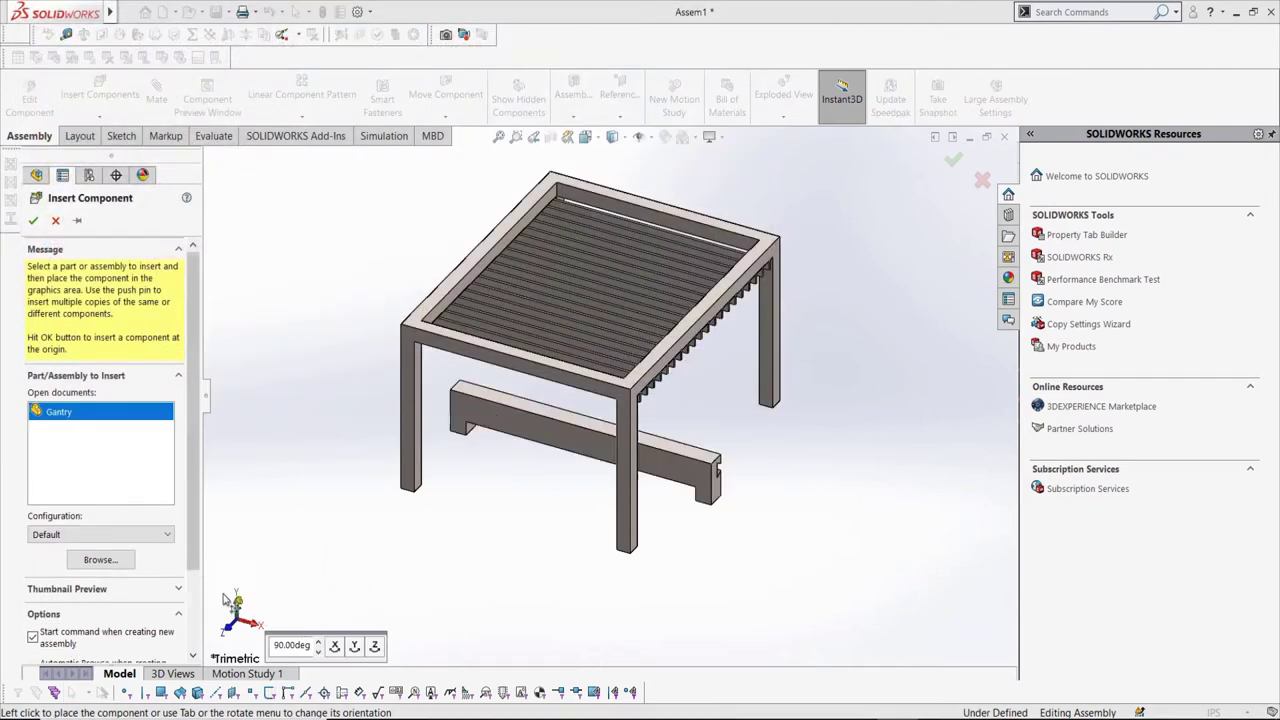
pyautogui.click(354, 650)
pyautogui.click(353, 651)
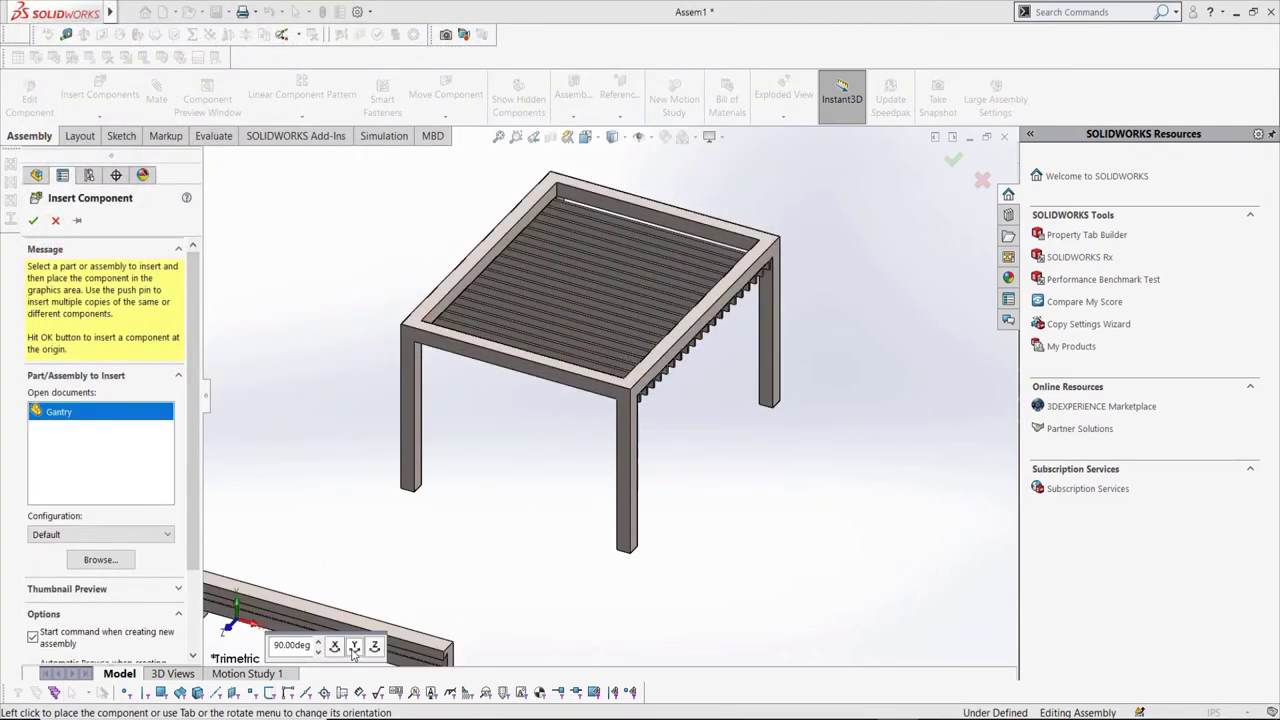
pyautogui.click(497, 400)
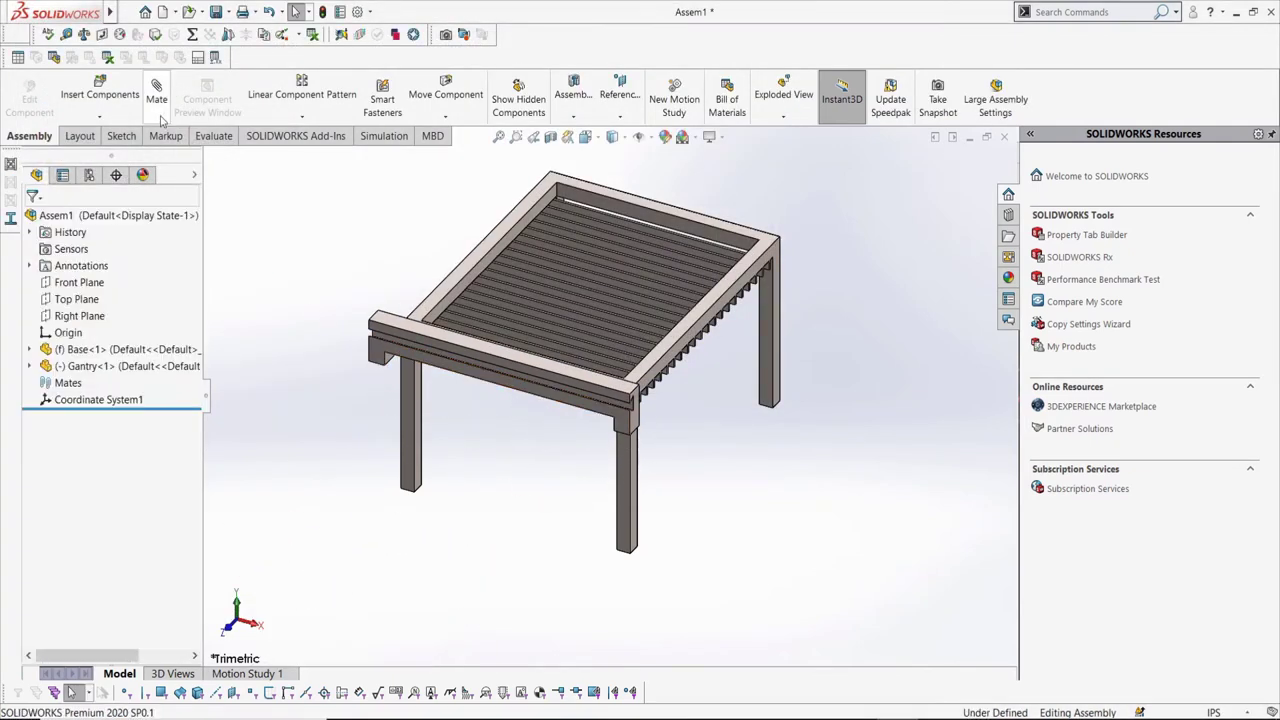
# Step: Set up an advanced Width mate with the gantry's two opposite end faces as the width selections
pyautogui.click(157, 102)
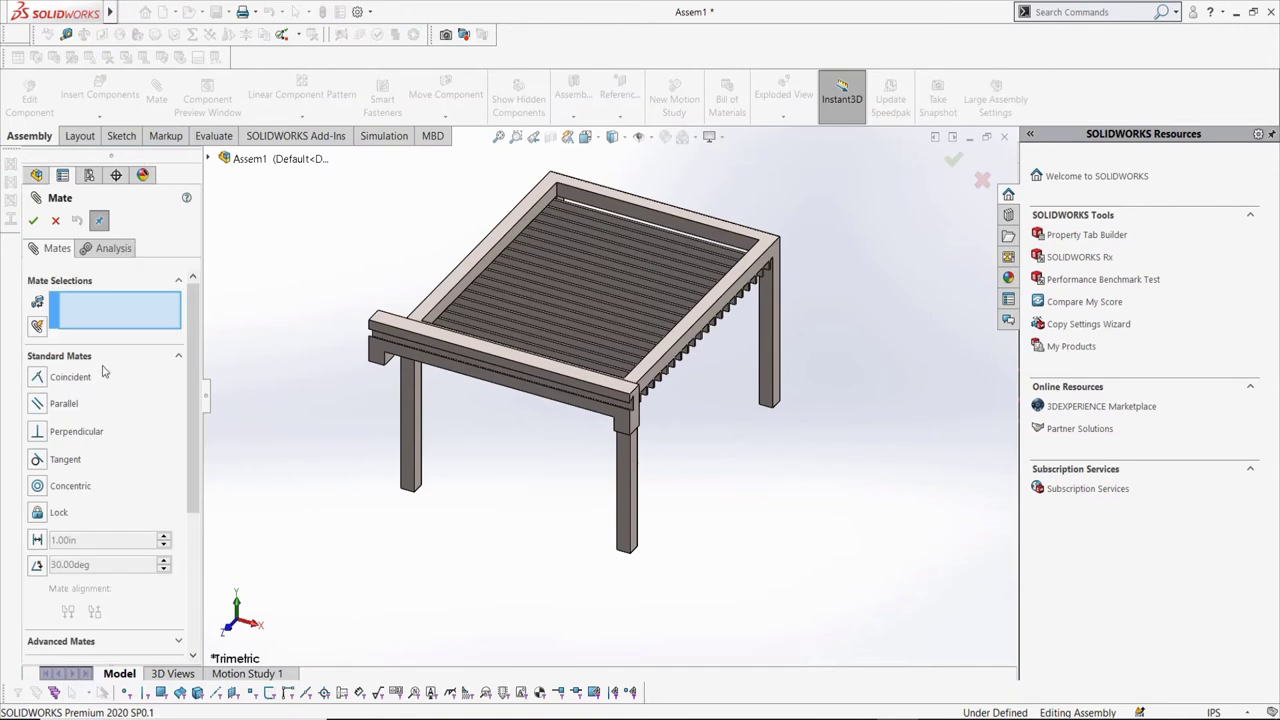
pyautogui.click(92, 358)
pyautogui.click(70, 377)
pyautogui.click(37, 447)
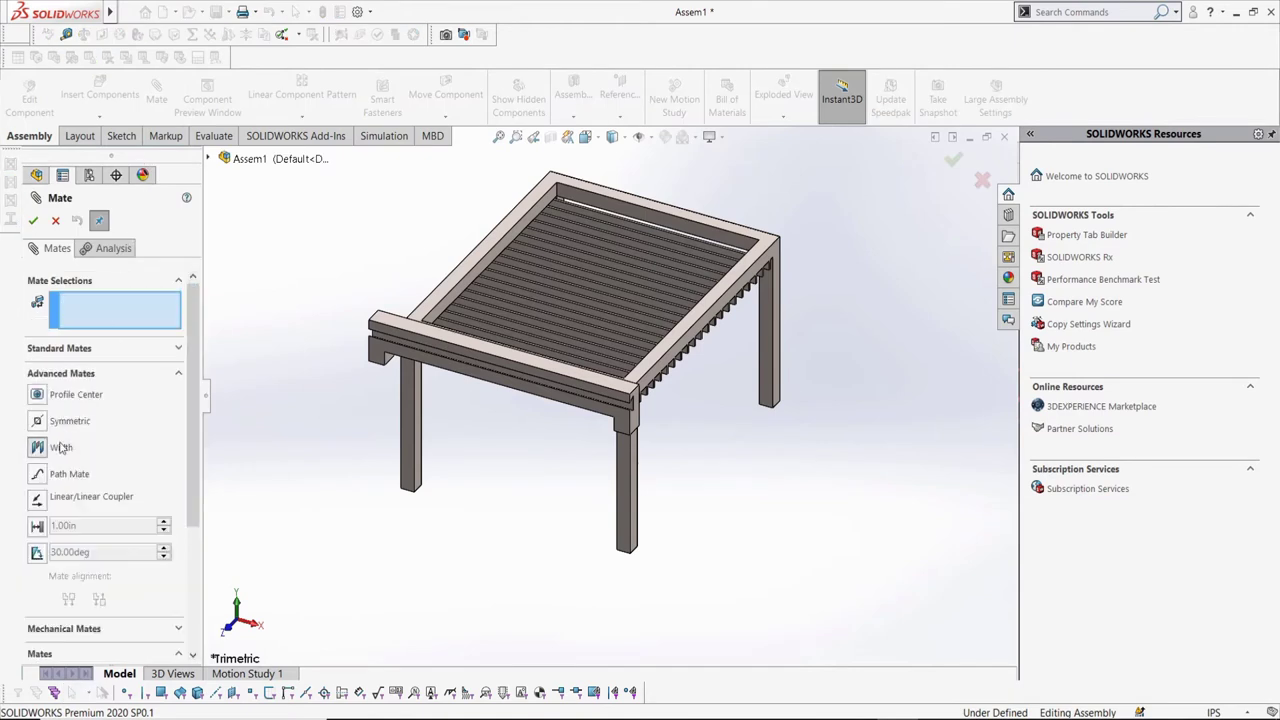
pyautogui.scroll(-3, 391, 342)
pyautogui.moveTo(391, 342); pyautogui.dragTo(768, 380, button='middle')
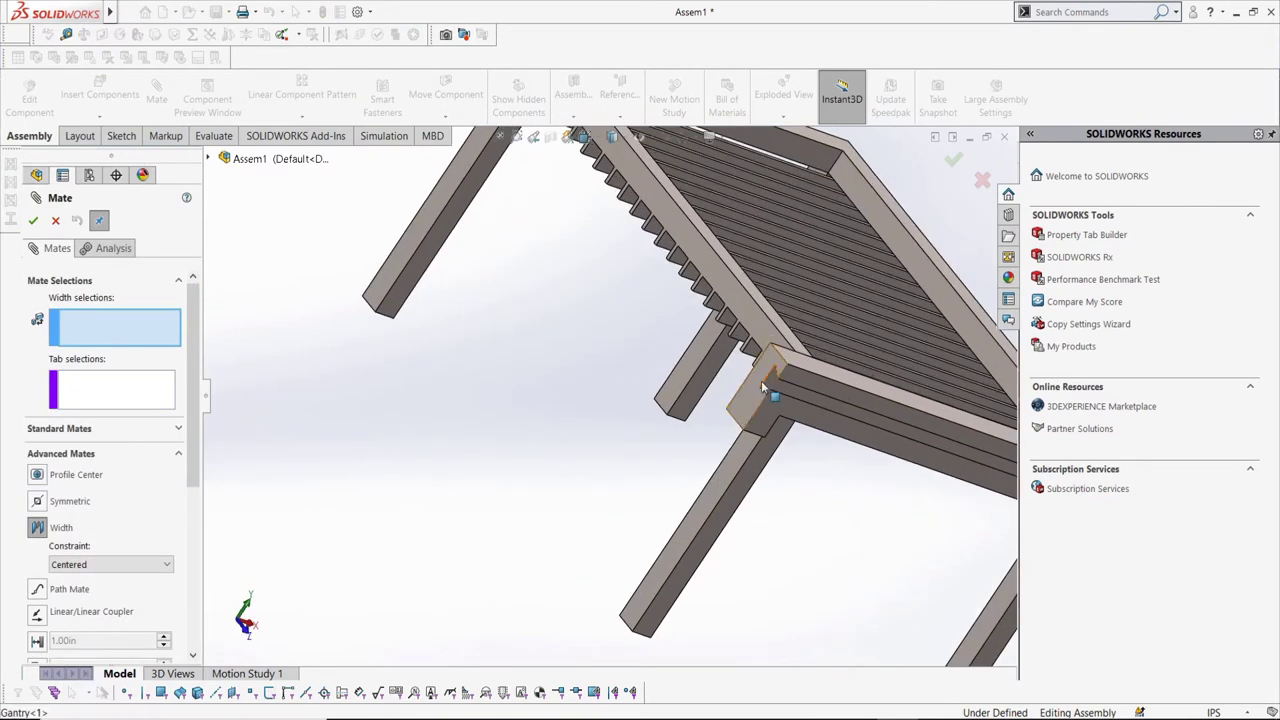
pyautogui.click(770, 388)
pyautogui.scroll(4, 858, 410)
pyautogui.moveTo(858, 412); pyautogui.dragTo(734, 377, button='middle')
pyautogui.scroll(-5, 646, 420)
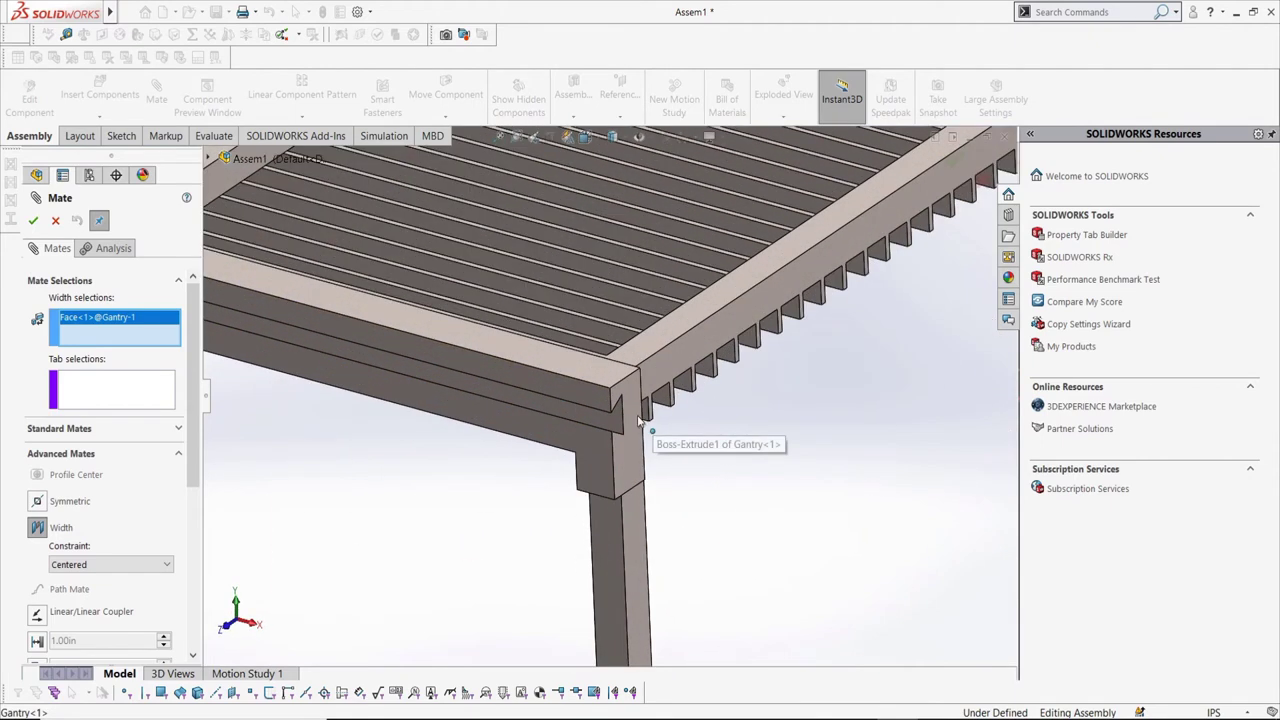
pyautogui.click(637, 420)
# Step: Use the base's two opposite outer side faces as the tab selections and apply the centered Width mate
pyautogui.click(669, 363)
pyautogui.moveTo(669, 363); pyautogui.dragTo(427, 384, button='middle')
pyautogui.scroll(3, 427, 384)
pyautogui.scroll(-1, 327, 305)
pyautogui.click(327, 305)
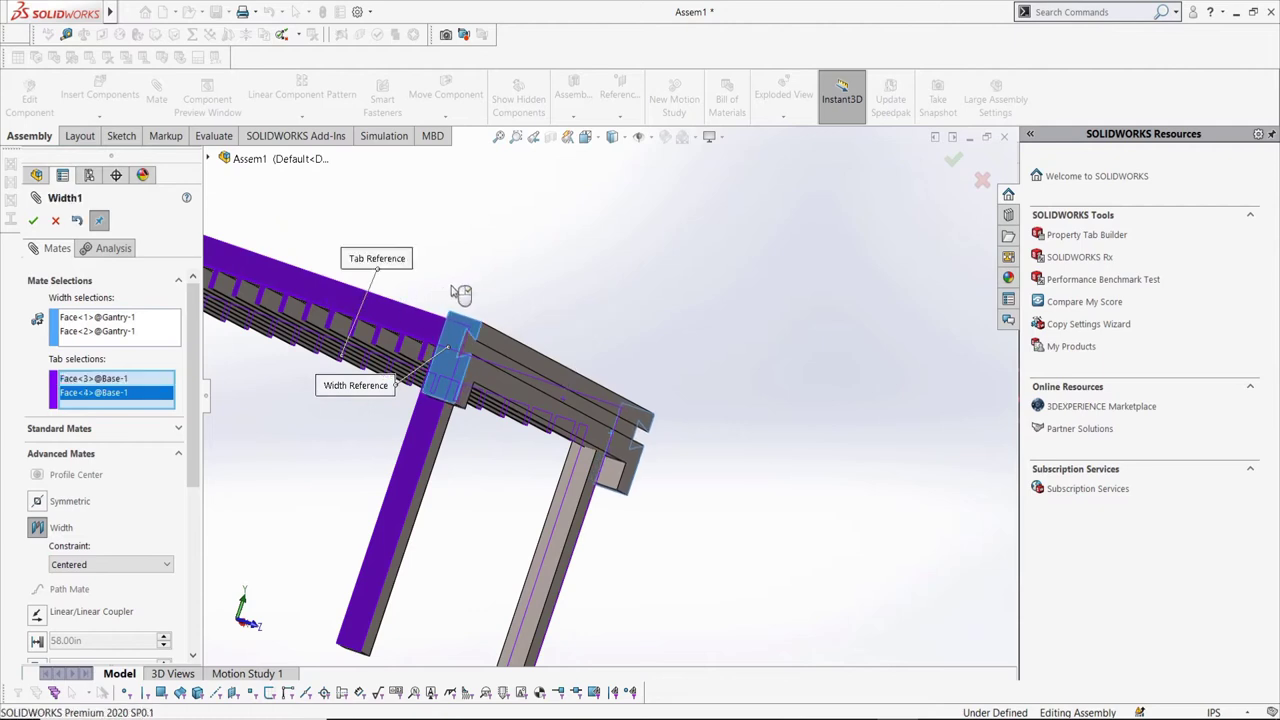
pyautogui.moveTo(438, 296); pyautogui.dragTo(353, 325, button='middle')
pyautogui.hotkey('ctrl', '1')
pyautogui.click(33, 220)
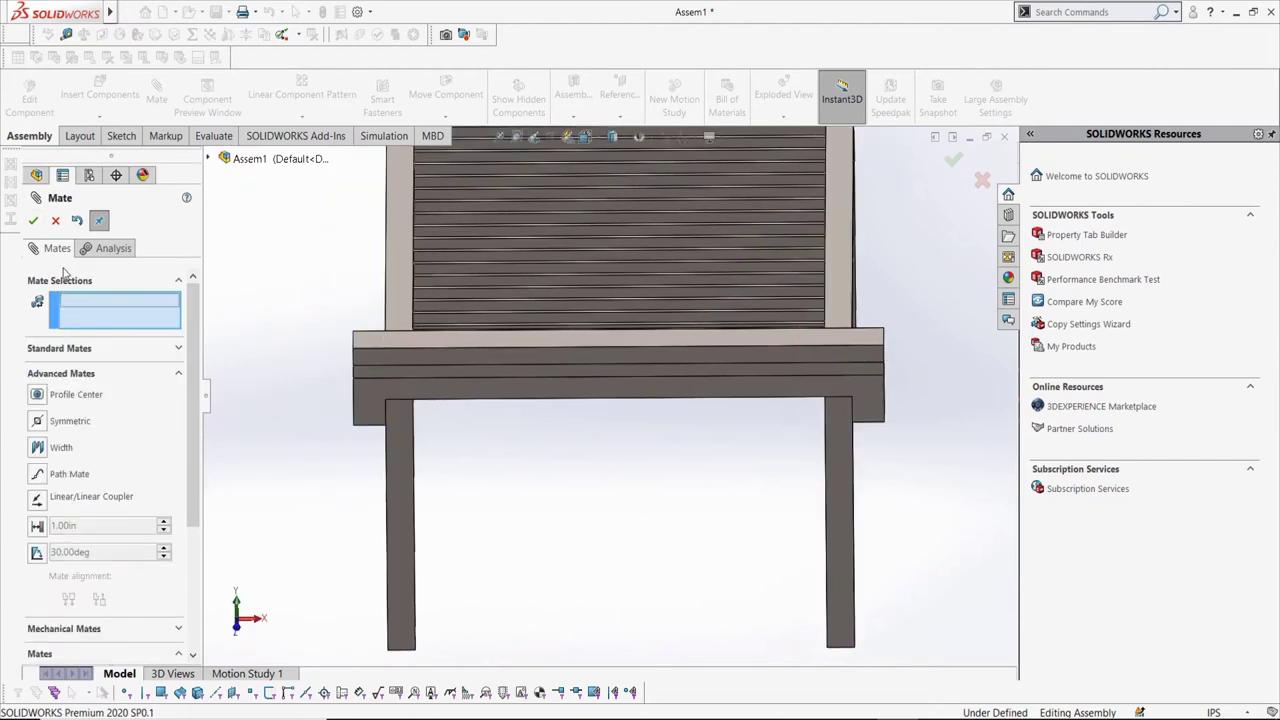
# Step: Add a Coincident mate between the gantry's underside face and the top face of the base frame
pyautogui.click(61, 350)
pyautogui.click(37, 377)
pyautogui.scroll(-3, 450, 366)
pyautogui.moveTo(450, 366); pyautogui.dragTo(442, 338, button='middle')
pyautogui.click(458, 418)
pyautogui.click(436, 329)
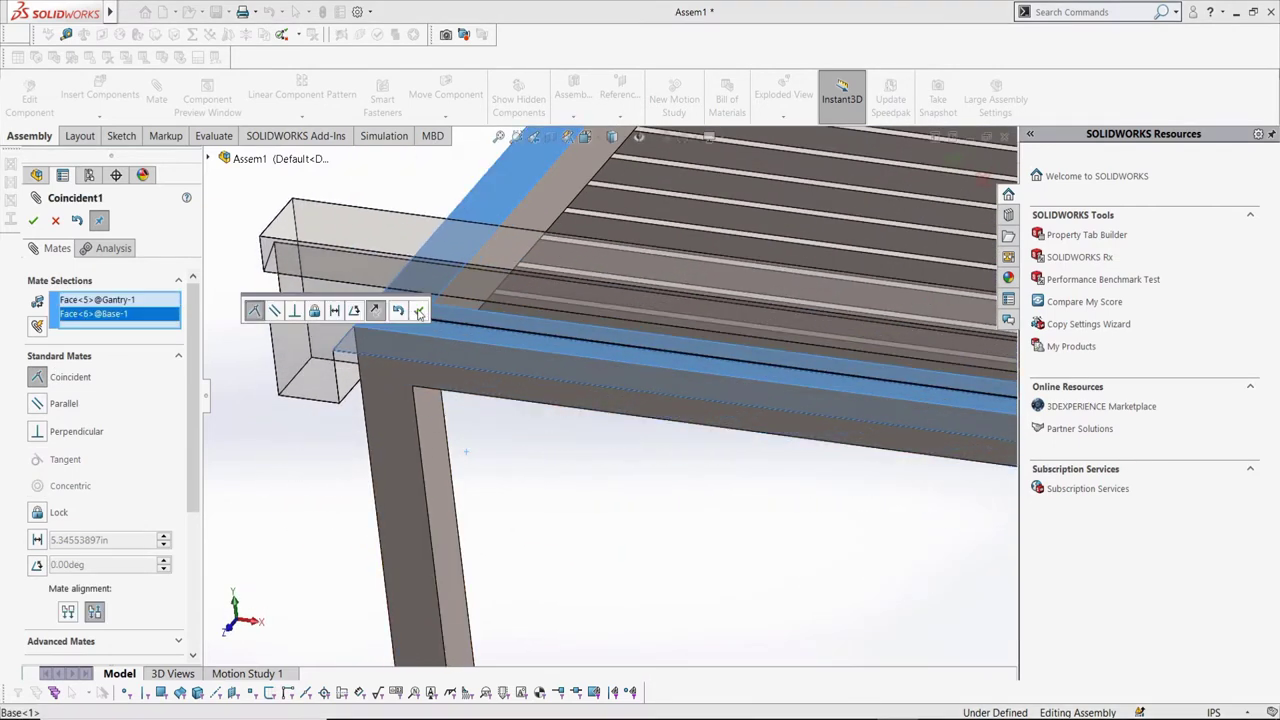
pyautogui.click(419, 312)
# Step: Add a 22 in Distance mate between the gantry's flat rear face and the base's rear end face
pyautogui.scroll(4, 543, 380)
pyautogui.moveTo(543, 380); pyautogui.dragTo(559, 450, button='middle')
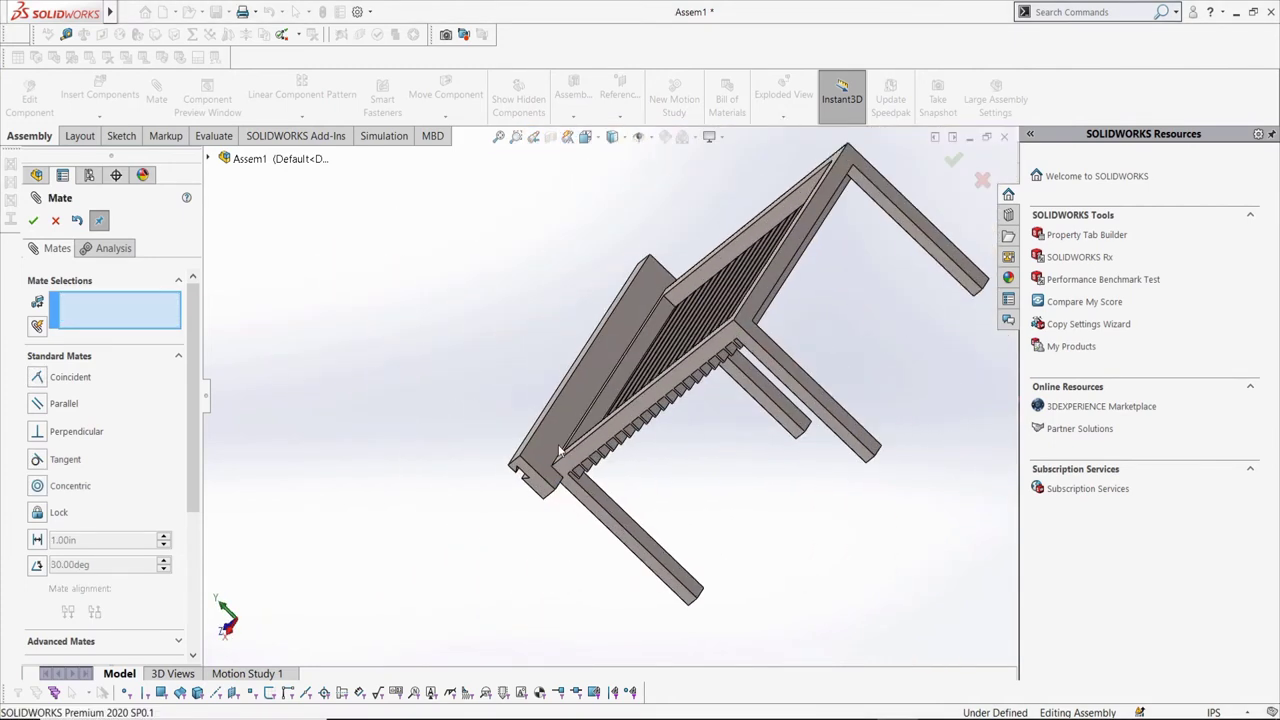
pyautogui.scroll(-1, 555, 444)
pyautogui.click(561, 431)
pyautogui.click(784, 296)
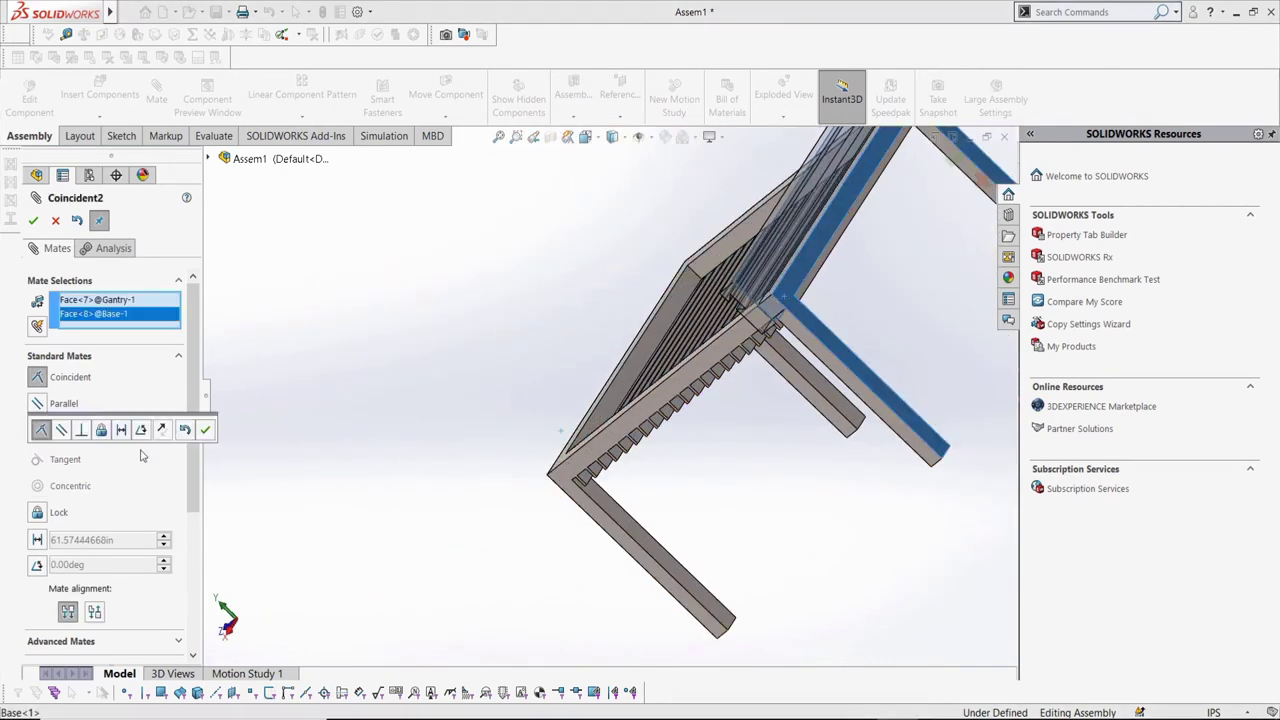
pyautogui.click(37, 539)
pyautogui.write('22')
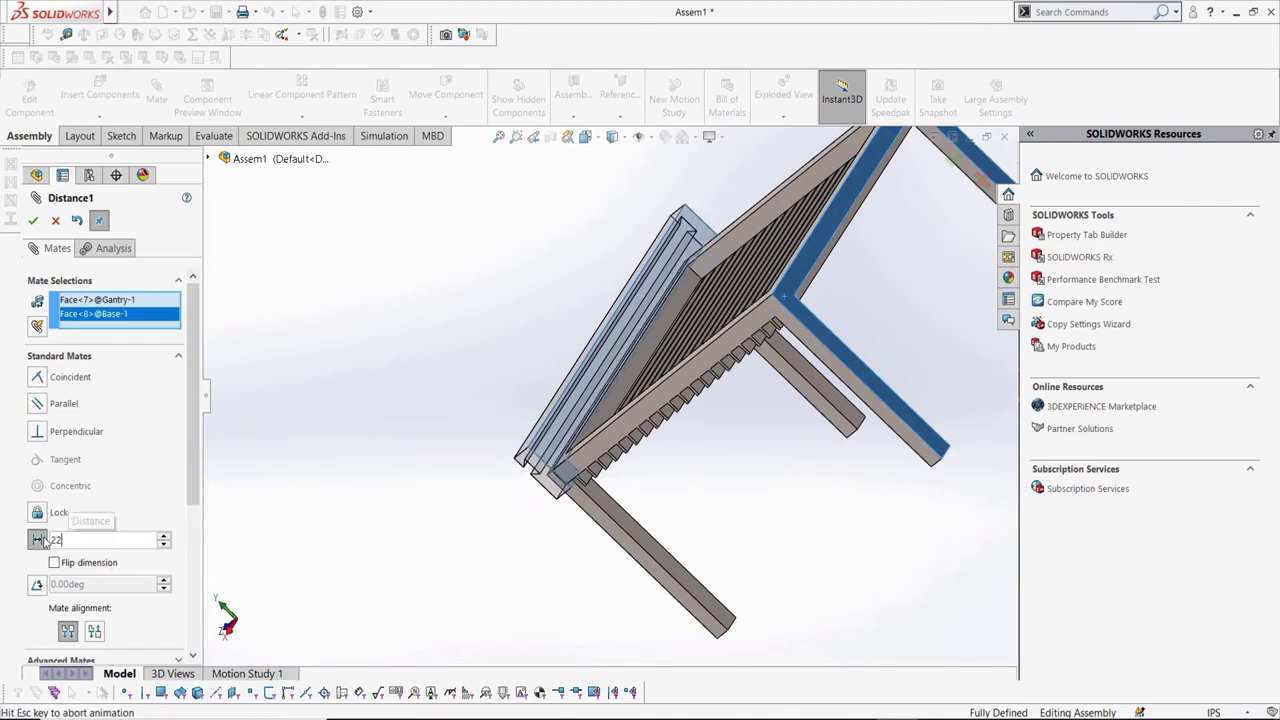
pyautogui.press('Return')
pyautogui.click(33, 221)
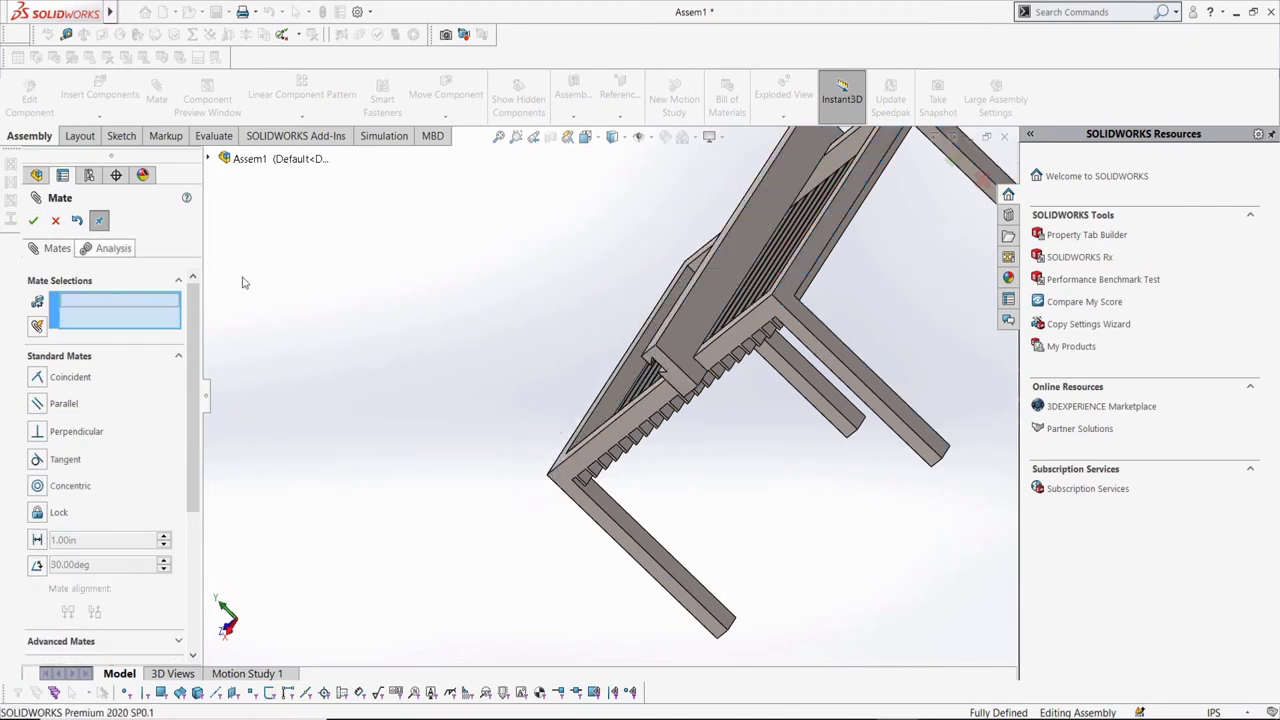
# Step: Leave the Mate command and evaluate the assembly's mass properties relative to Coordinate System1, examining the center of mass coordinates
pyautogui.hotkey('ctrl', '7')
pyautogui.scroll(-3, 718, 352)
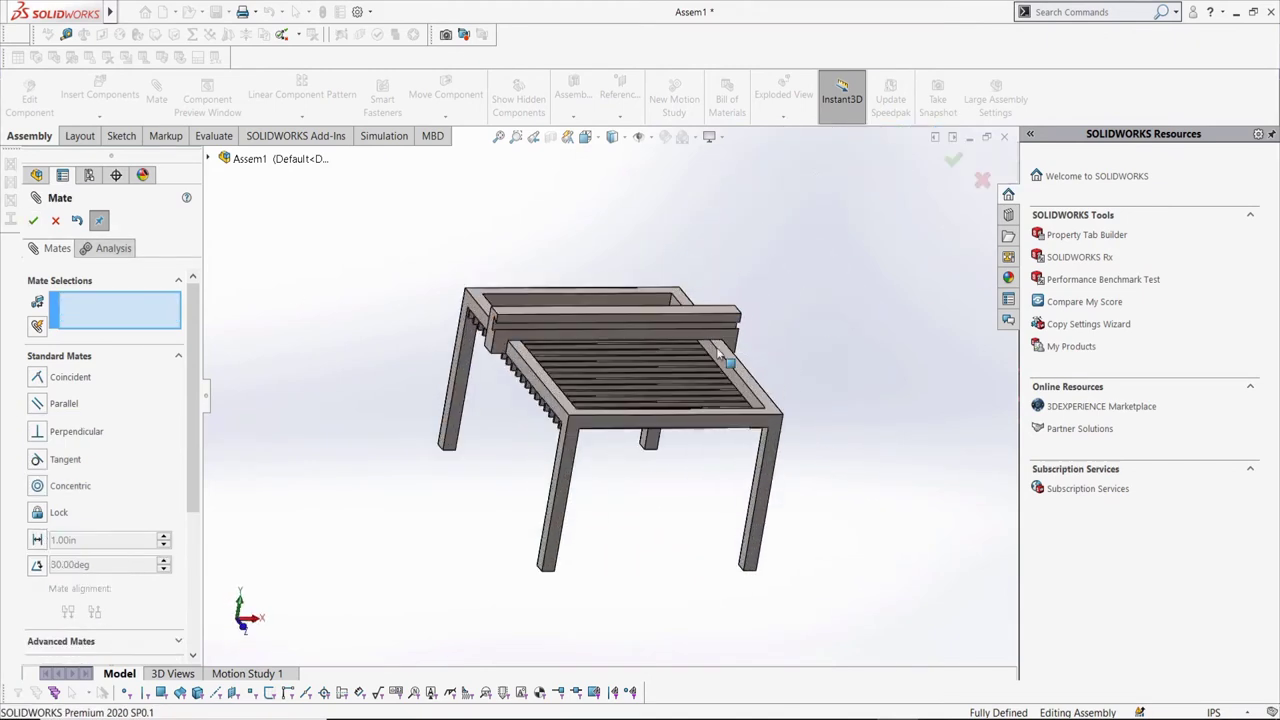
pyautogui.click(54, 221)
pyautogui.scroll(-1, 550, 360)
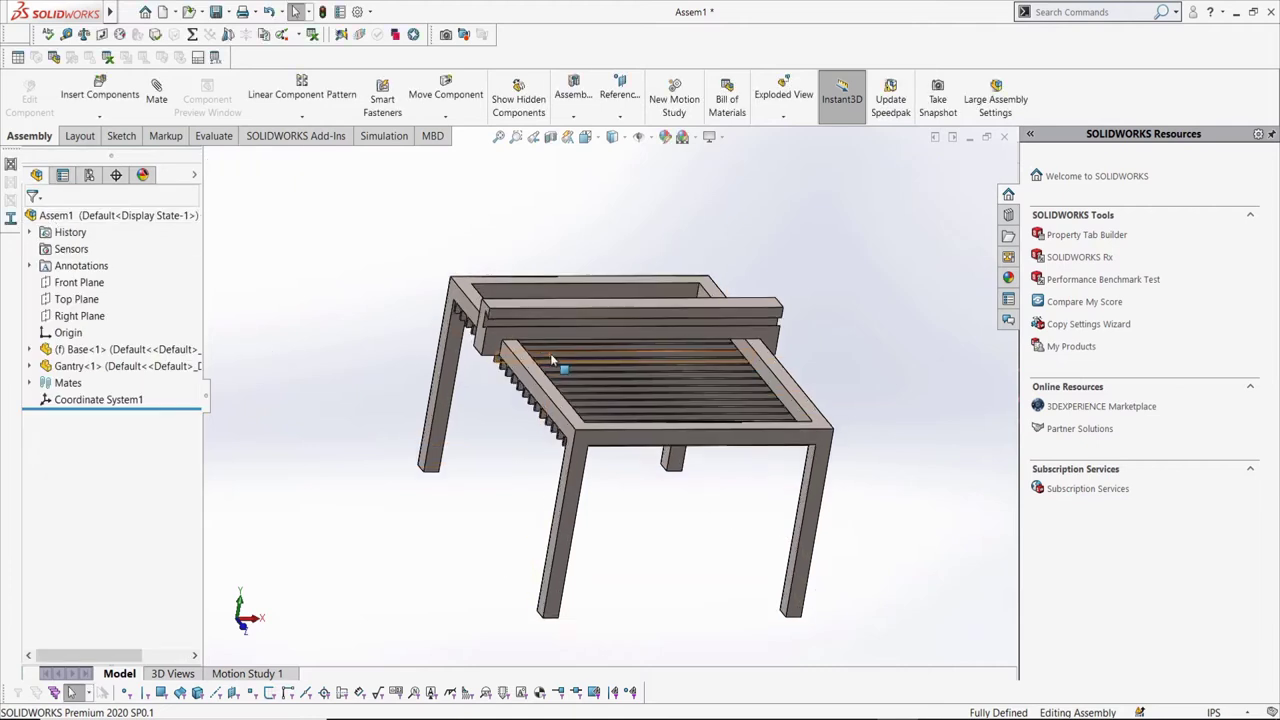
pyautogui.moveTo(554, 363); pyautogui.dragTo(478, 354, button='middle')
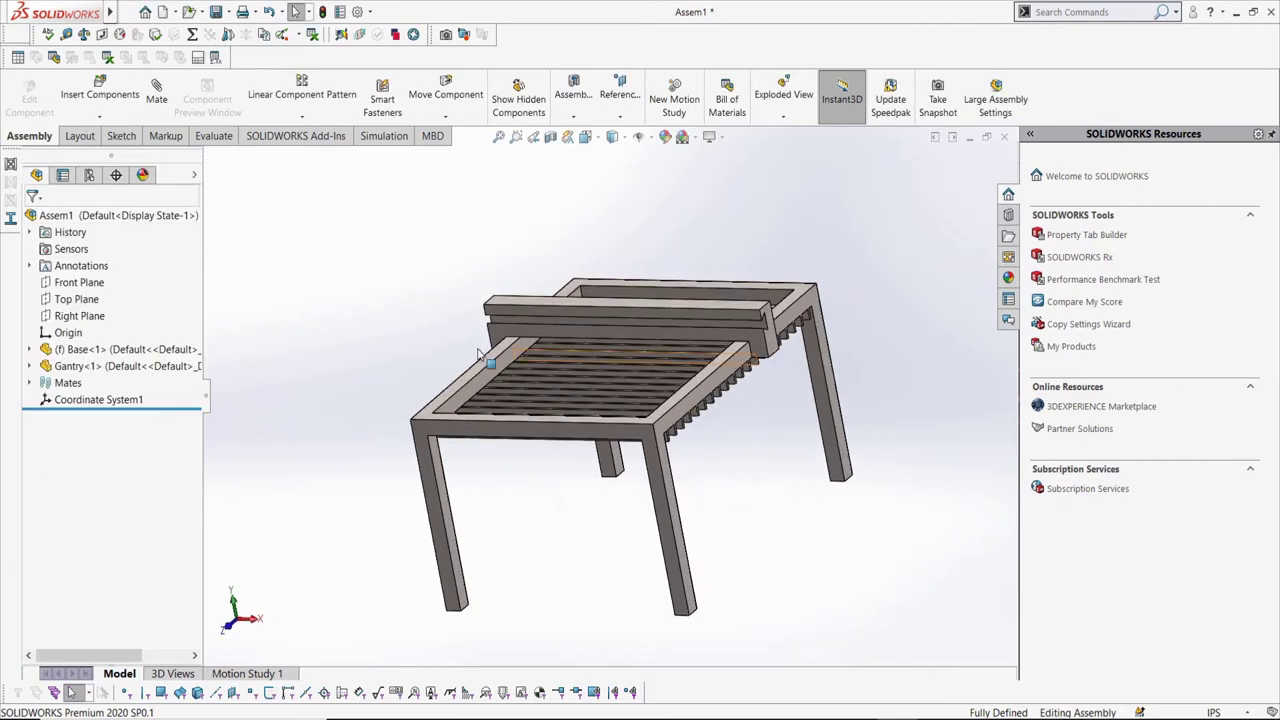
pyautogui.click(212, 136)
pyautogui.click(324, 98)
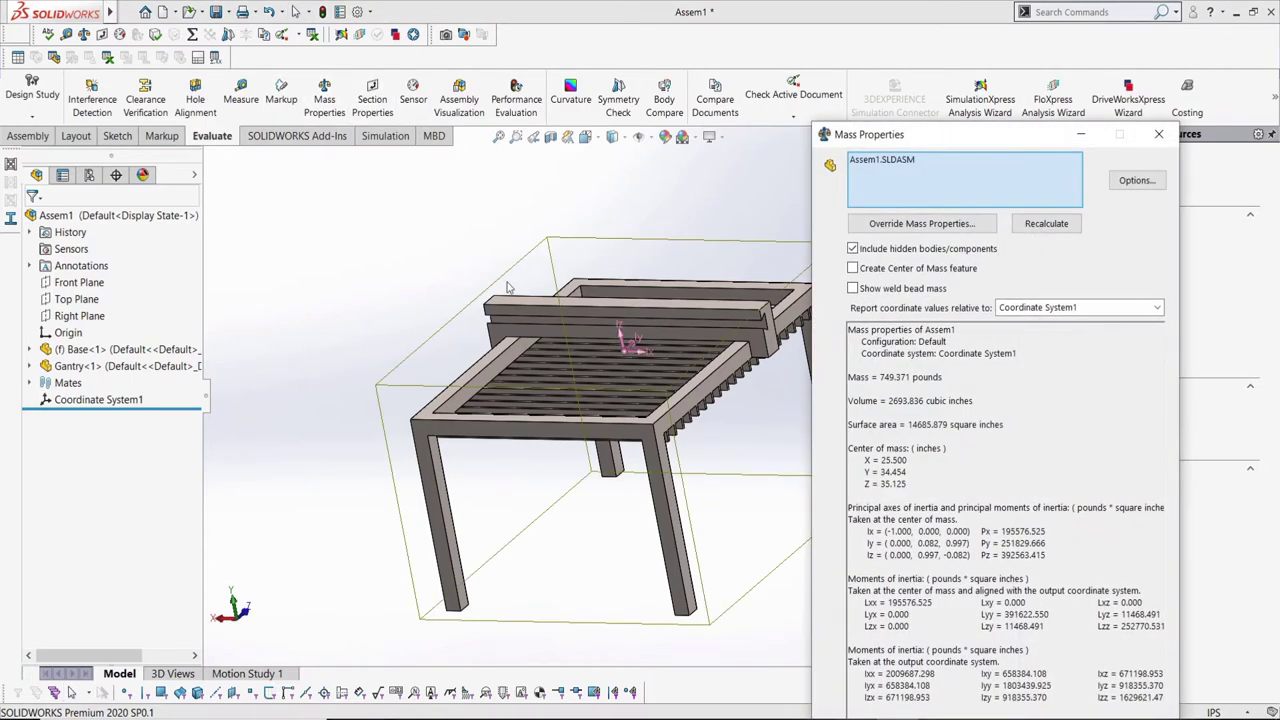
pyautogui.moveTo(913, 486); pyautogui.dragTo(850, 458)
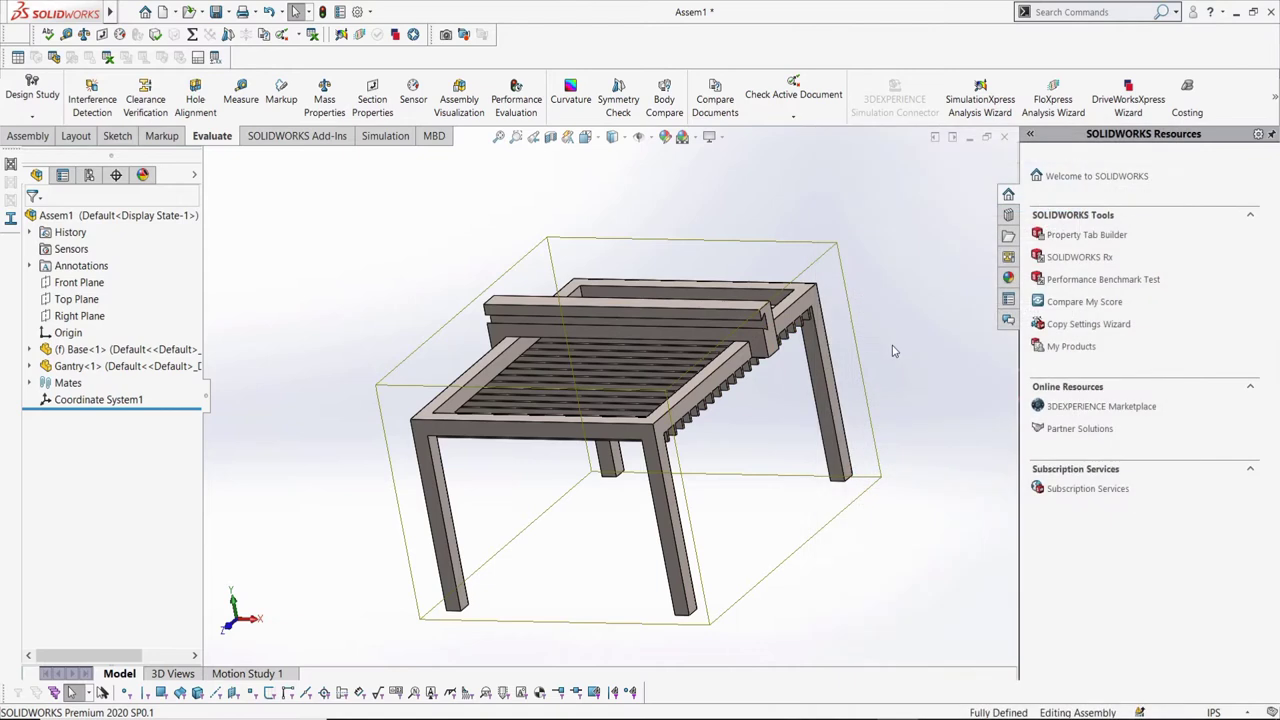
# Step: Insert the Z-Axis subassembly and place it in front of the gantry, above the base's slatted bed
pyautogui.moveTo(590, 440)
pyautogui.mouseDown(button='middle')
pyautogui.moveTo(560, 452)
pyautogui.moveTo(589, 424)
pyautogui.moveTo(578, 457)
pyautogui.mouseUp(button='middle')
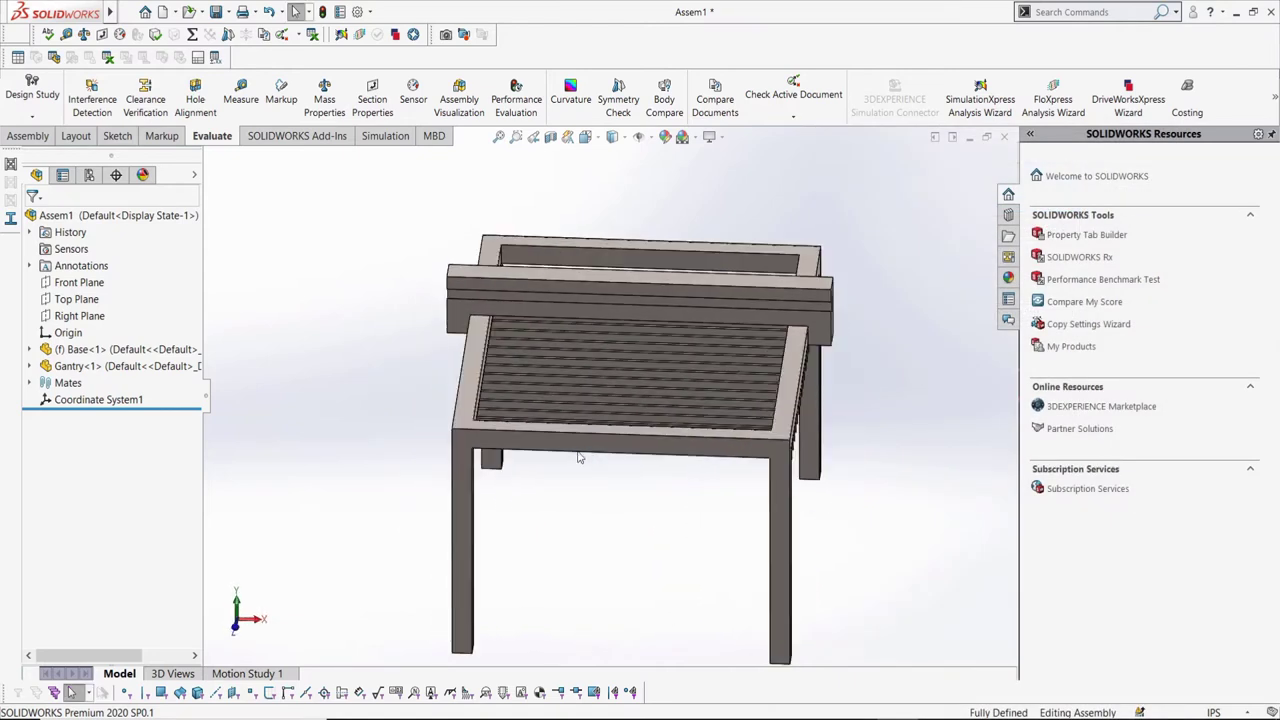
pyautogui.click(45, 138)
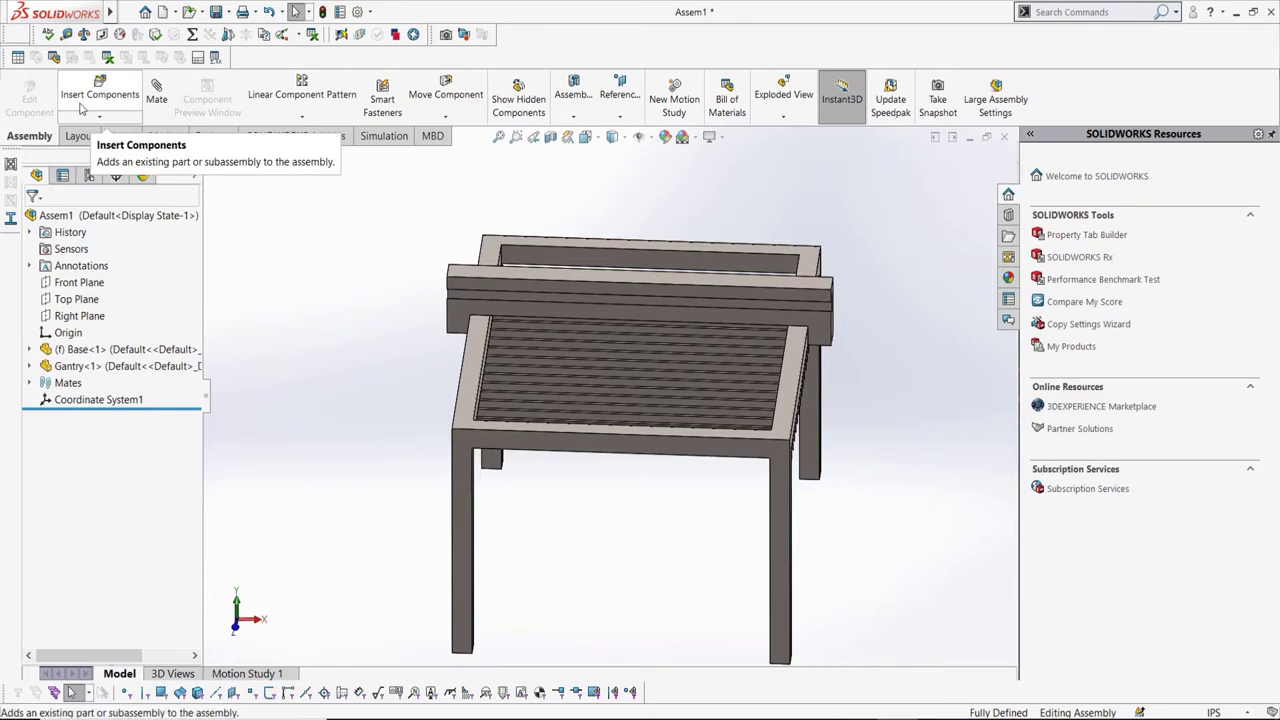
pyautogui.click(82, 108)
pyautogui.click(185, 234)
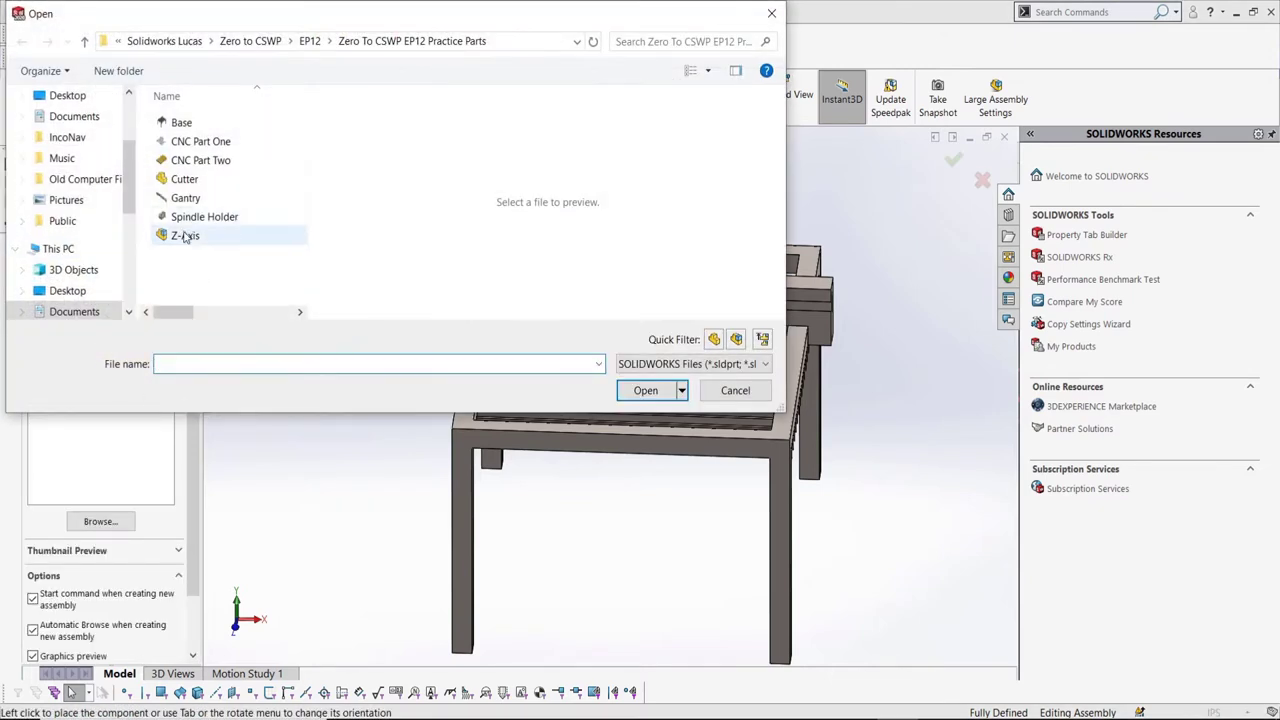
pyautogui.click(632, 391)
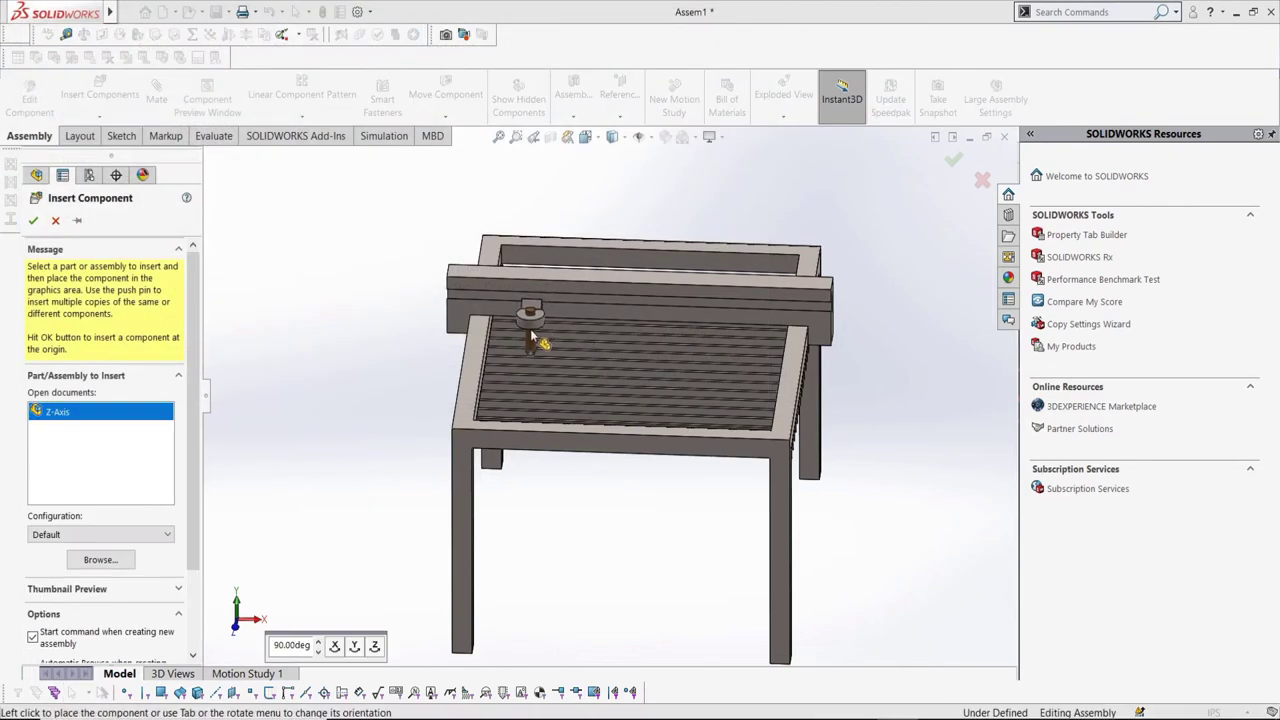
pyautogui.click(533, 338)
# Step: Insert the CNC Part One component and place it over the base's slats, in front of the Z-Axis
pyautogui.click(100, 95)
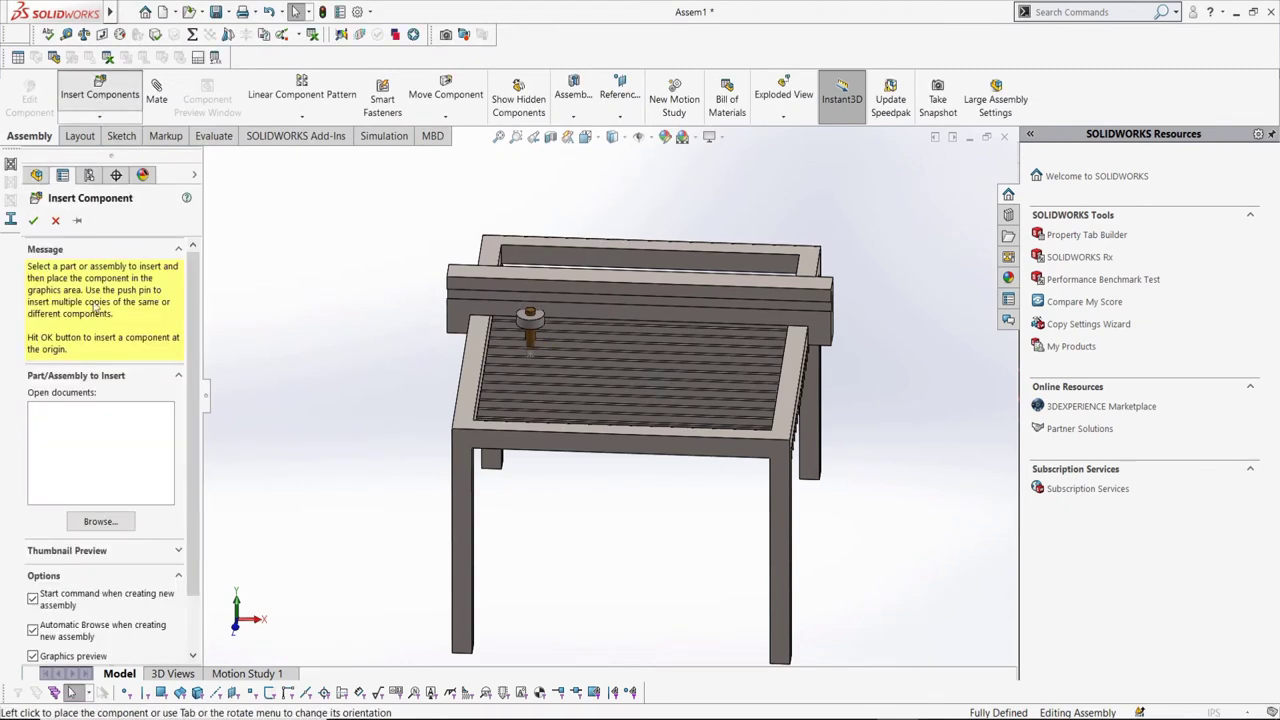
pyautogui.click(200, 141)
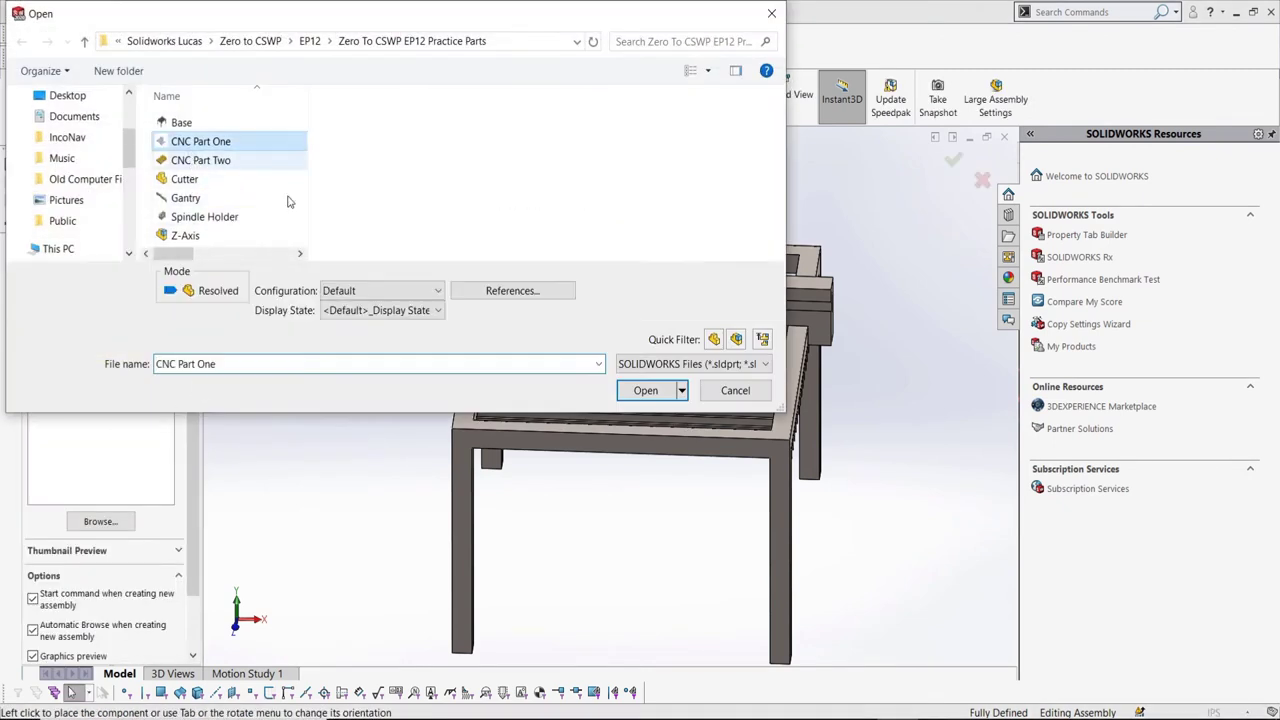
pyautogui.click(633, 392)
pyautogui.click(566, 384)
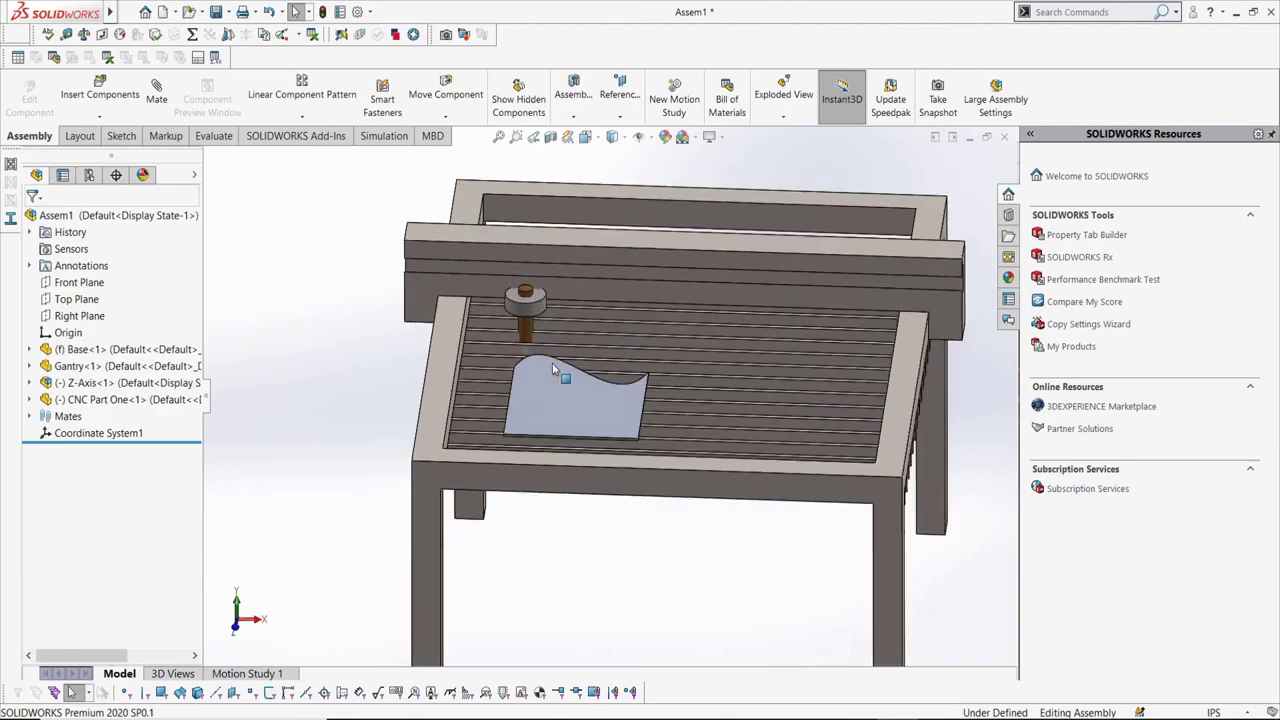
# Step: Add a Coincident mate between the gantry's long flat face and the spindle holder's flat back face on the Z-Axis
pyautogui.moveTo(552, 363); pyautogui.dragTo(549, 431, button='middle')
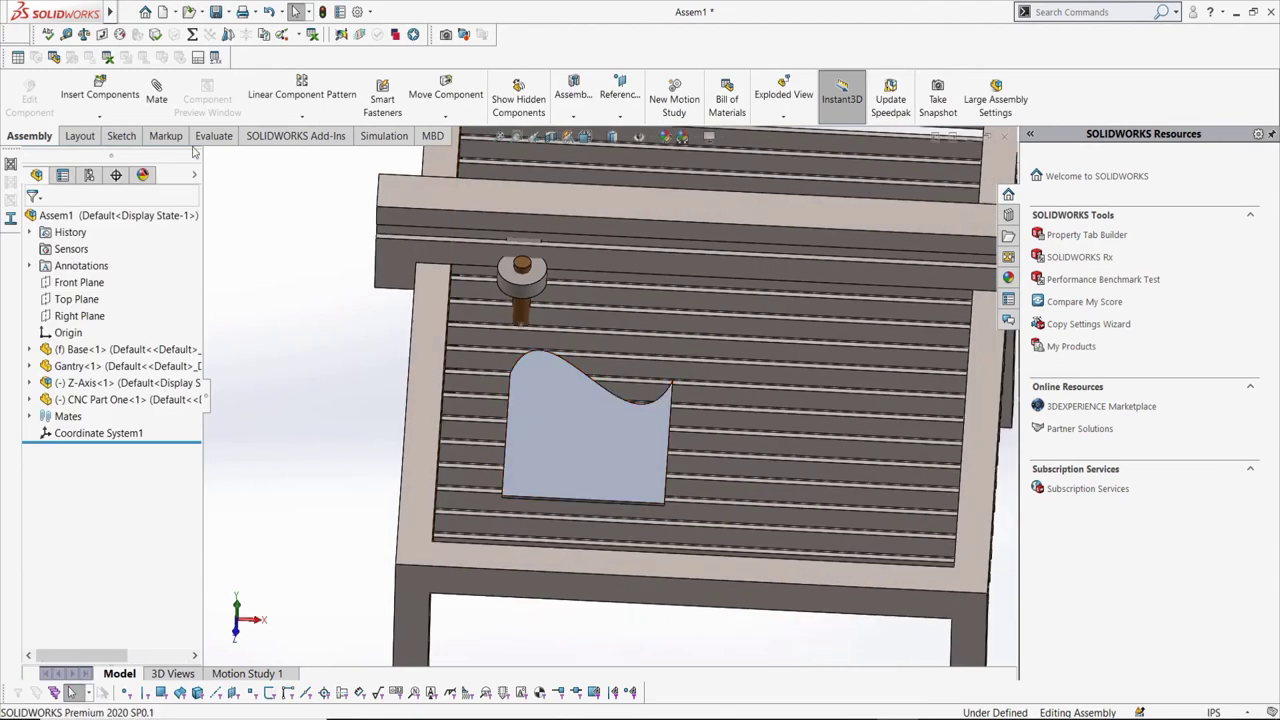
pyautogui.click(165, 113)
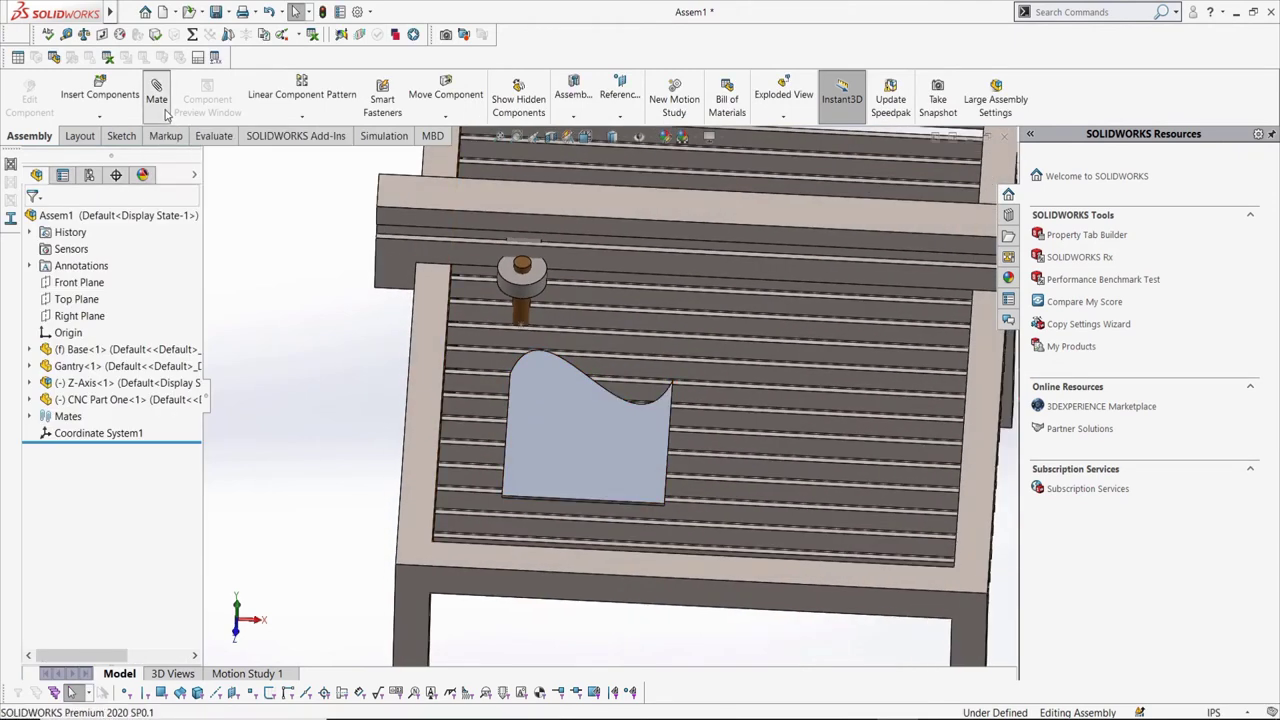
pyautogui.scroll(-4, 500, 236)
pyautogui.moveTo(508, 238); pyautogui.dragTo(677, 374, button='middle')
pyautogui.click(491, 207)
pyautogui.click(677, 374)
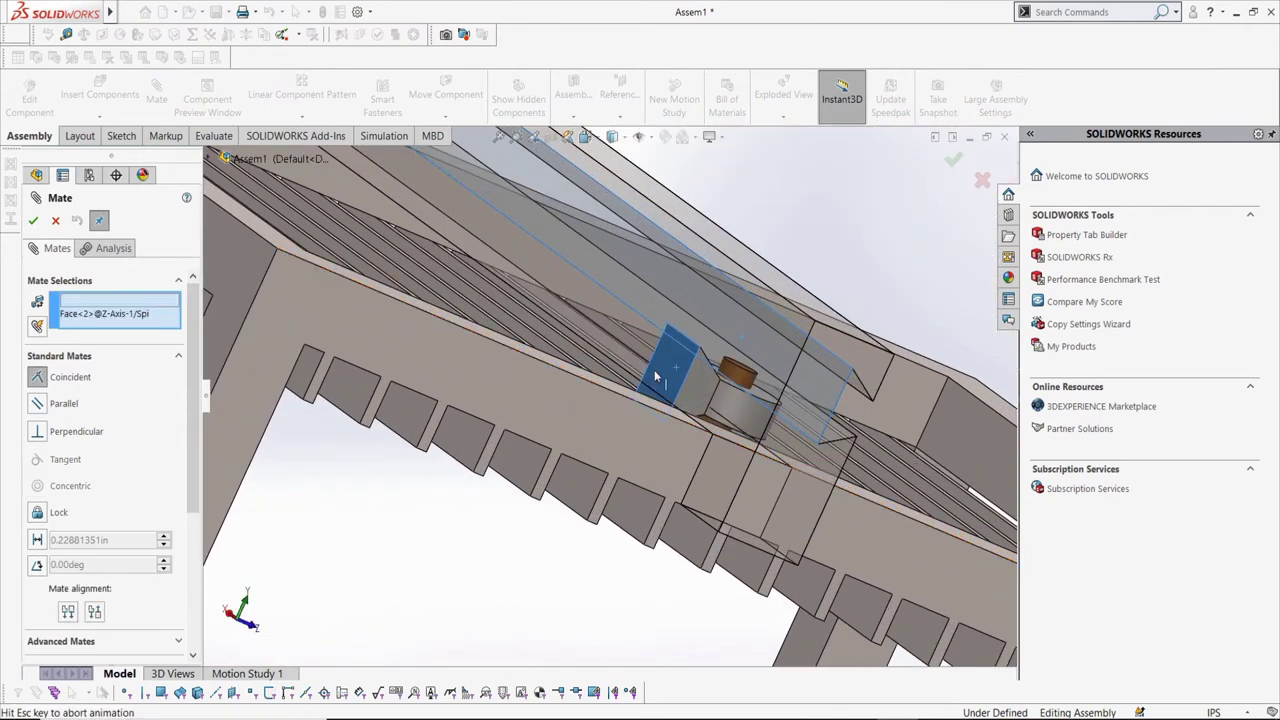
pyautogui.click(778, 346)
# Step: Add a Coincident mate between the spindle holder's upper dovetail edge and the upper inner edge of the gantry's dovetail groove
pyautogui.moveTo(404, 290); pyautogui.dragTo(566, 343, button='middle')
pyautogui.scroll(-2, 742, 360)
pyautogui.scroll(-2, 741, 368)
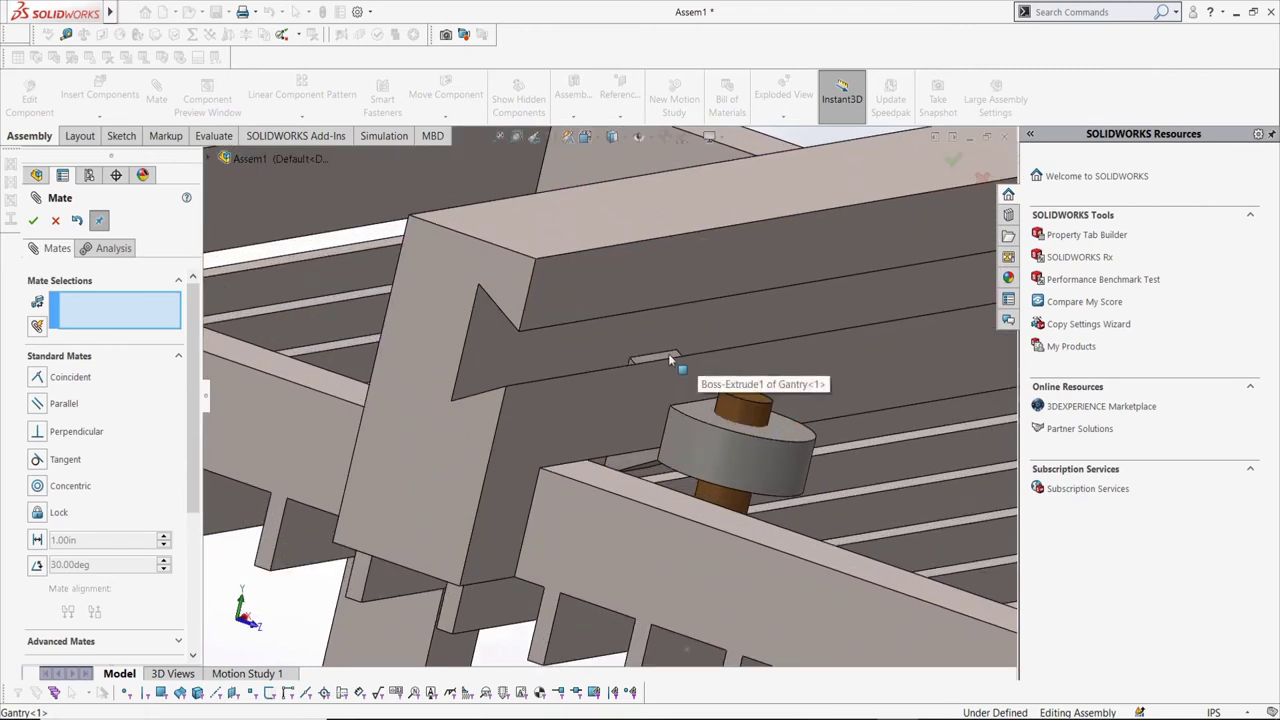
pyautogui.scroll(-2, 558, 348)
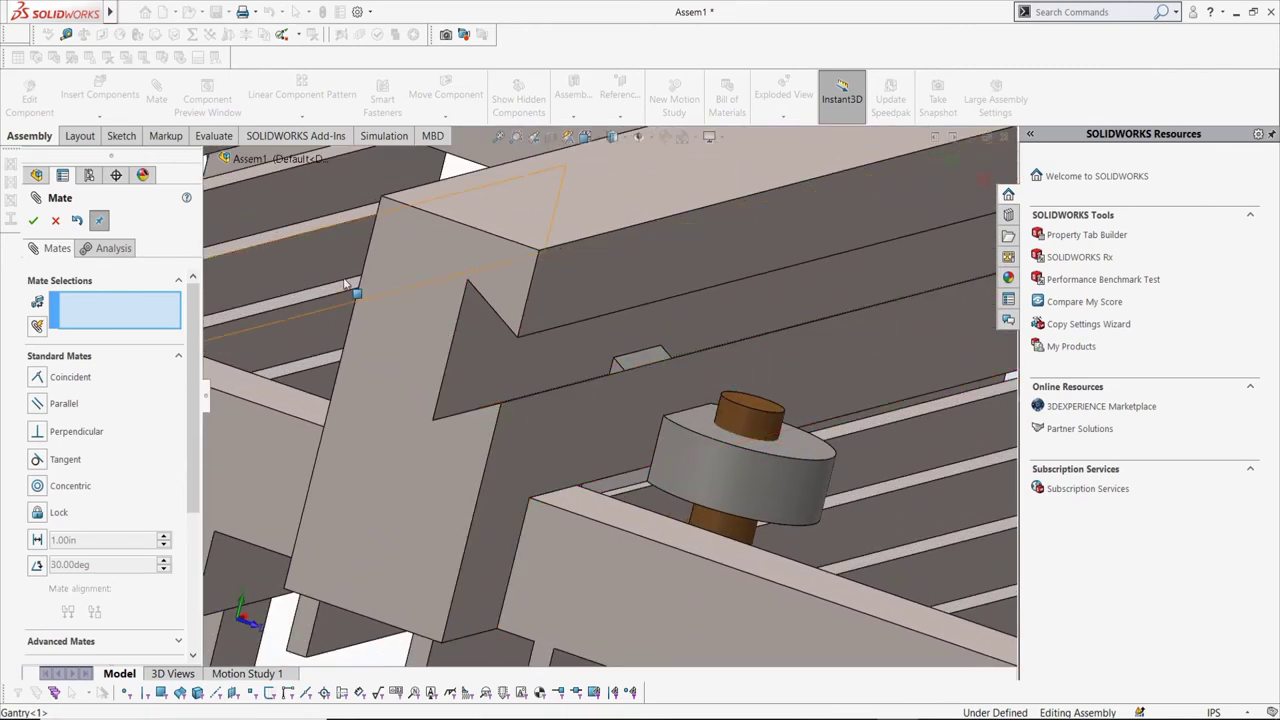
pyautogui.click(623, 362)
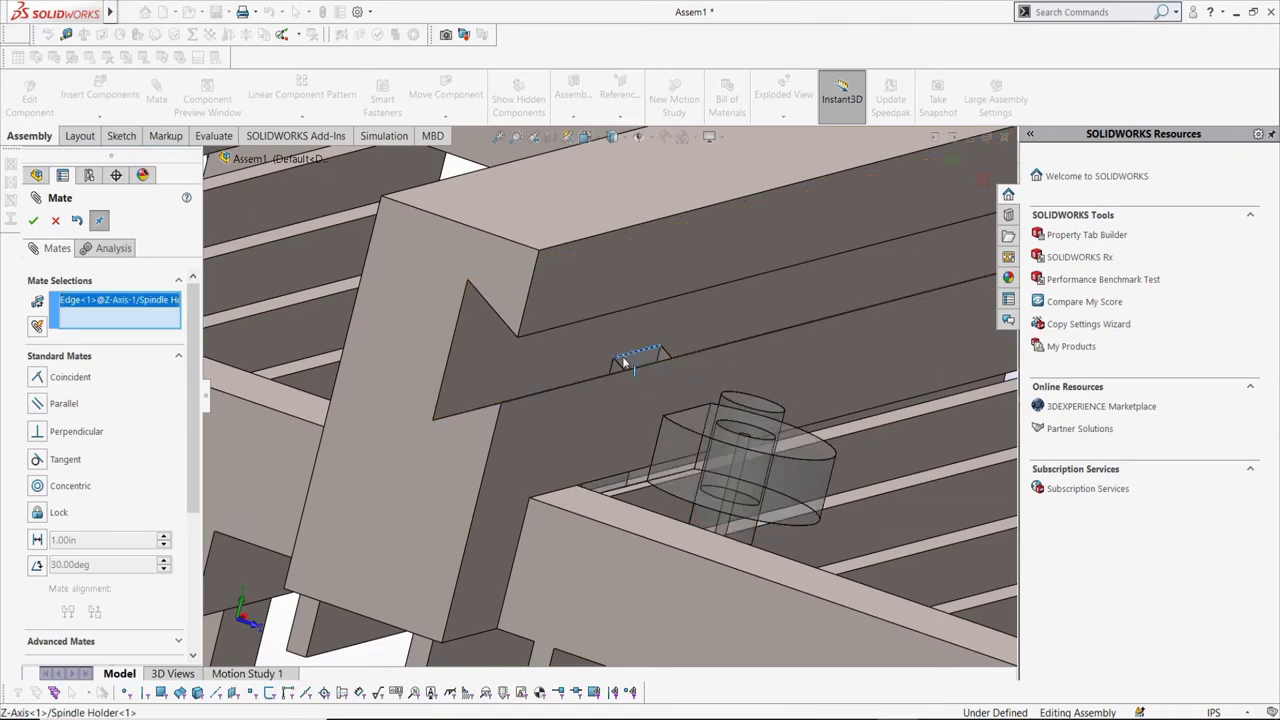
pyautogui.moveTo(623, 362); pyautogui.dragTo(599, 267, button='middle')
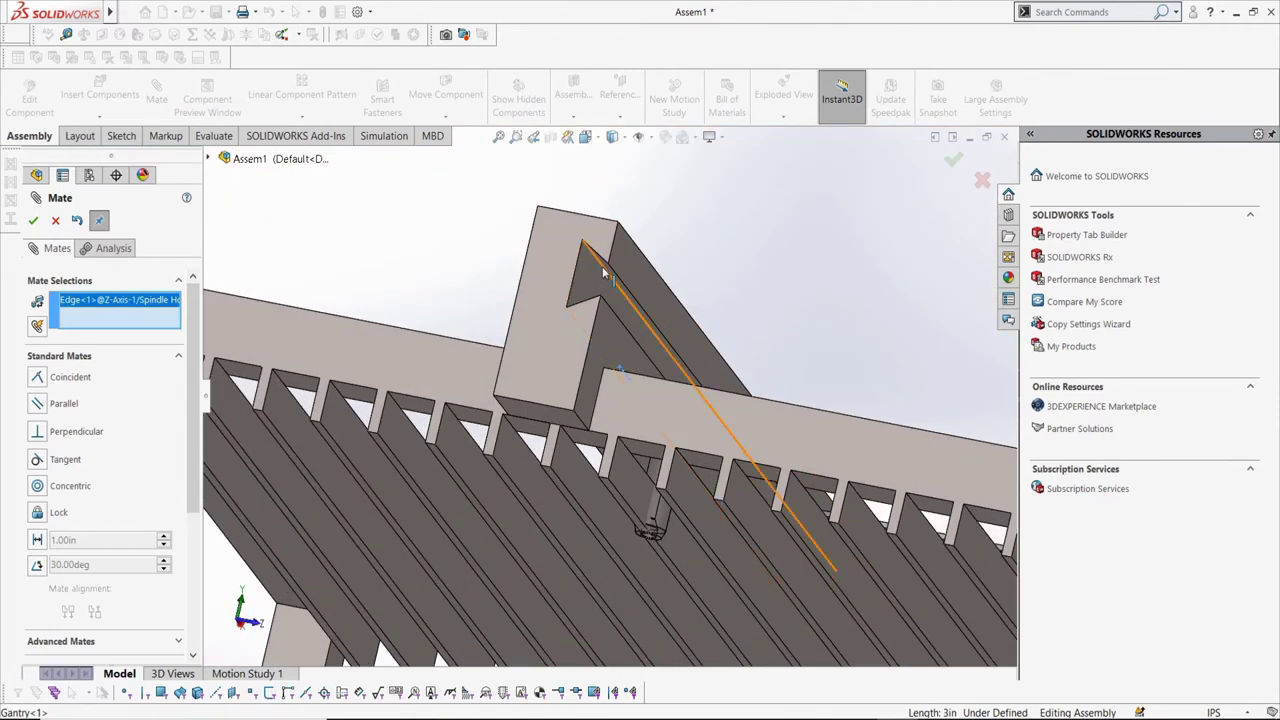
pyautogui.click(600, 267)
pyautogui.click(787, 248)
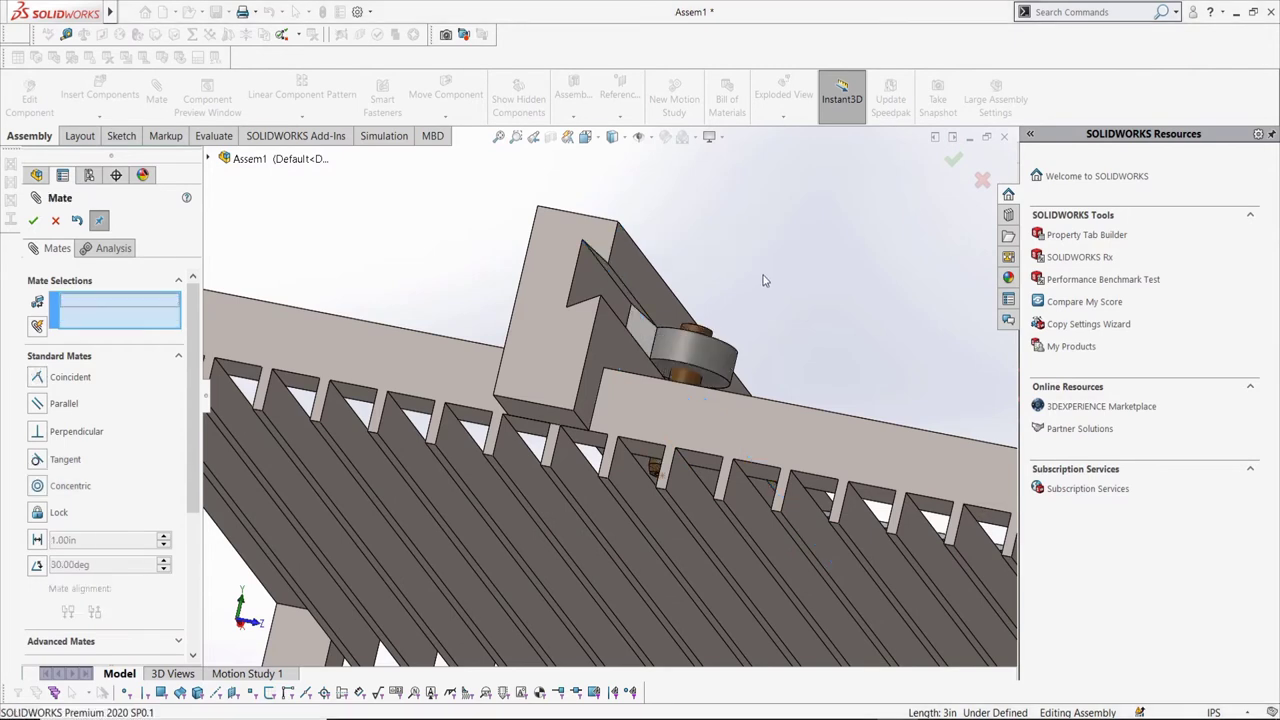
# Step: Add a Coincident mate between CNC Part One's underside and the top face of the base's slats
pyautogui.moveTo(787, 248); pyautogui.dragTo(745, 443, button='middle')
pyautogui.scroll(-2, 745, 443)
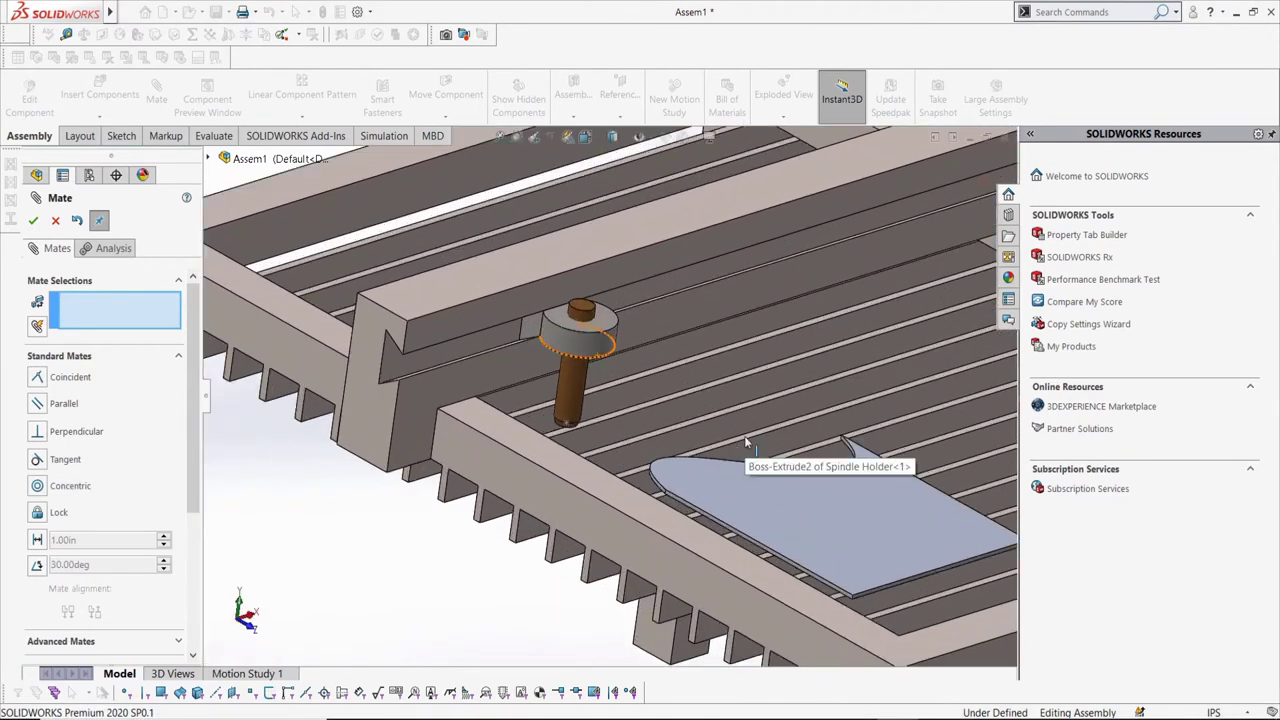
pyautogui.scroll(1, 745, 443)
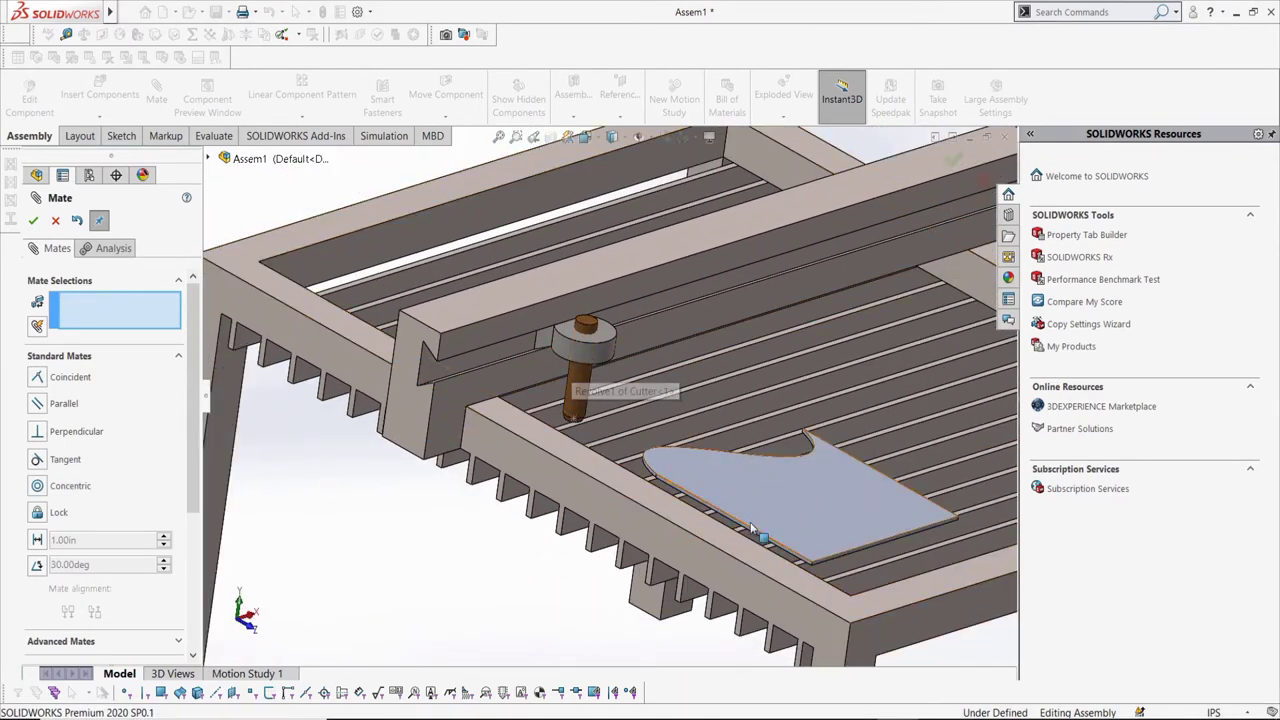
pyautogui.scroll(-4, 803, 474)
pyautogui.scroll(3, 810, 490)
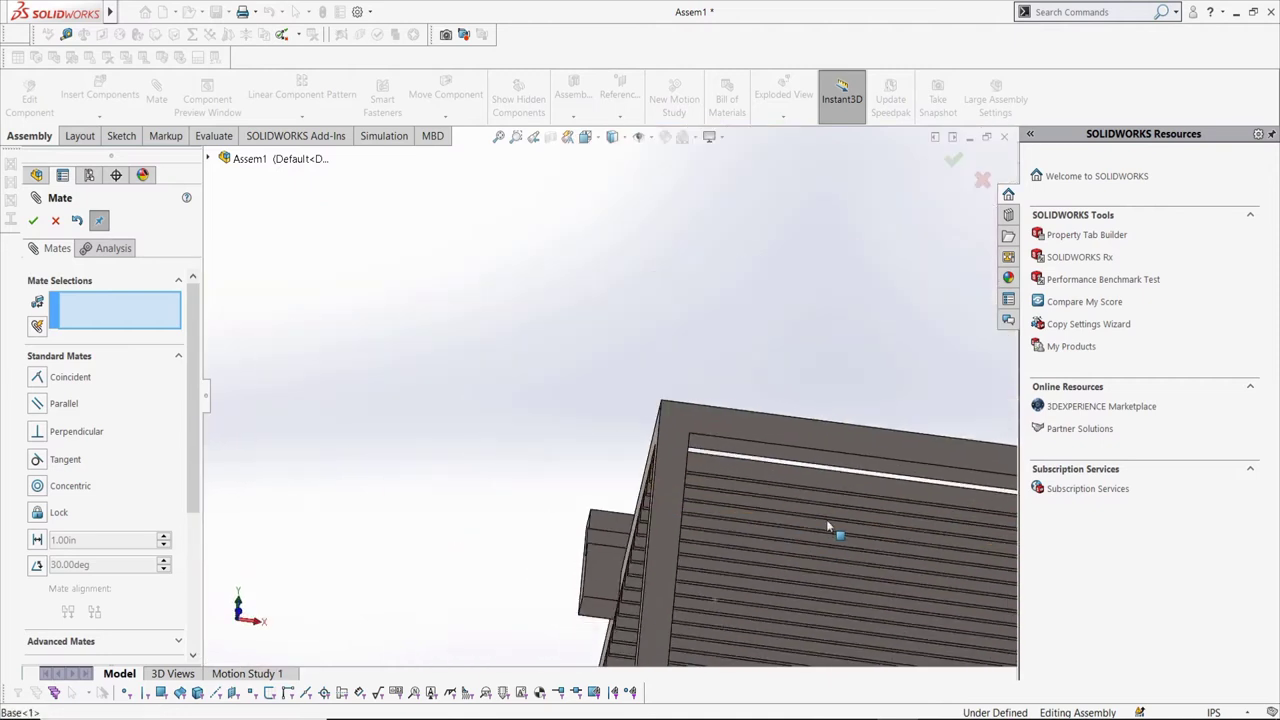
pyautogui.click(784, 427)
pyautogui.moveTo(784, 427); pyautogui.dragTo(760, 685, button='middle')
pyautogui.scroll(-5, 766, 354)
pyautogui.click(711, 422)
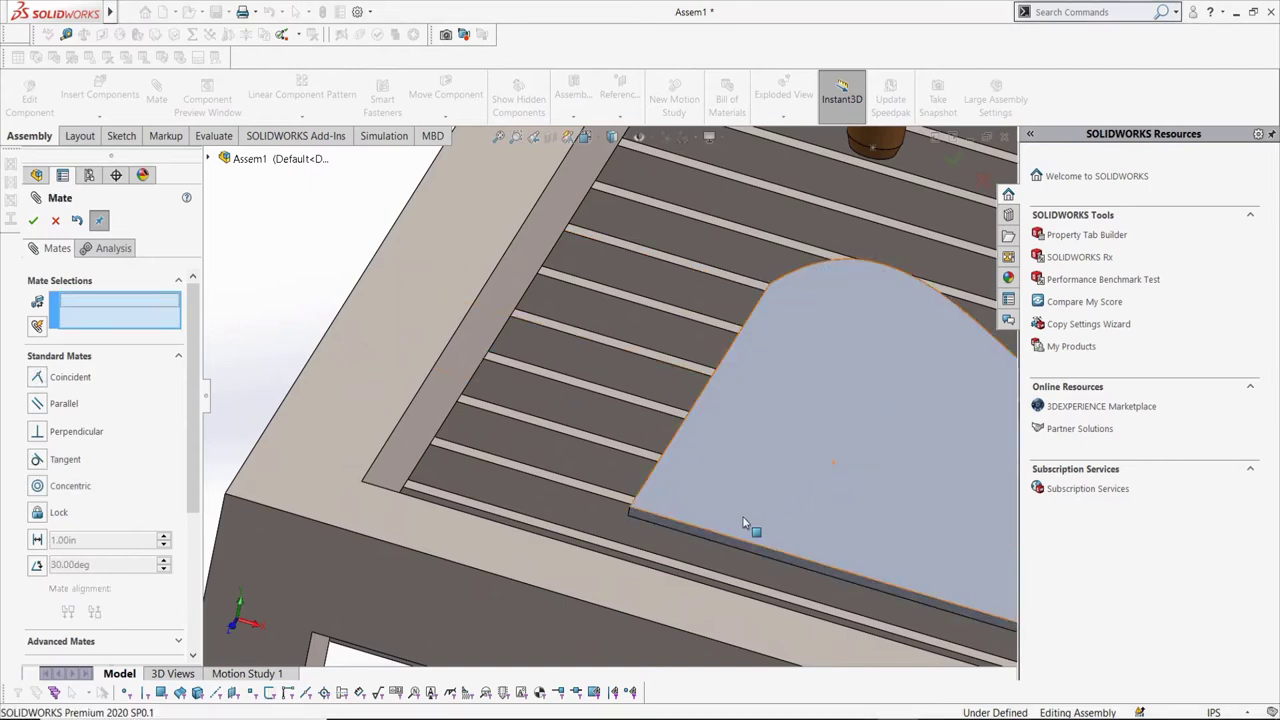
# Step: Add a Parallel mate between CNC Part One's straight front edge face and the base frame's outer front face
pyautogui.click(719, 536)
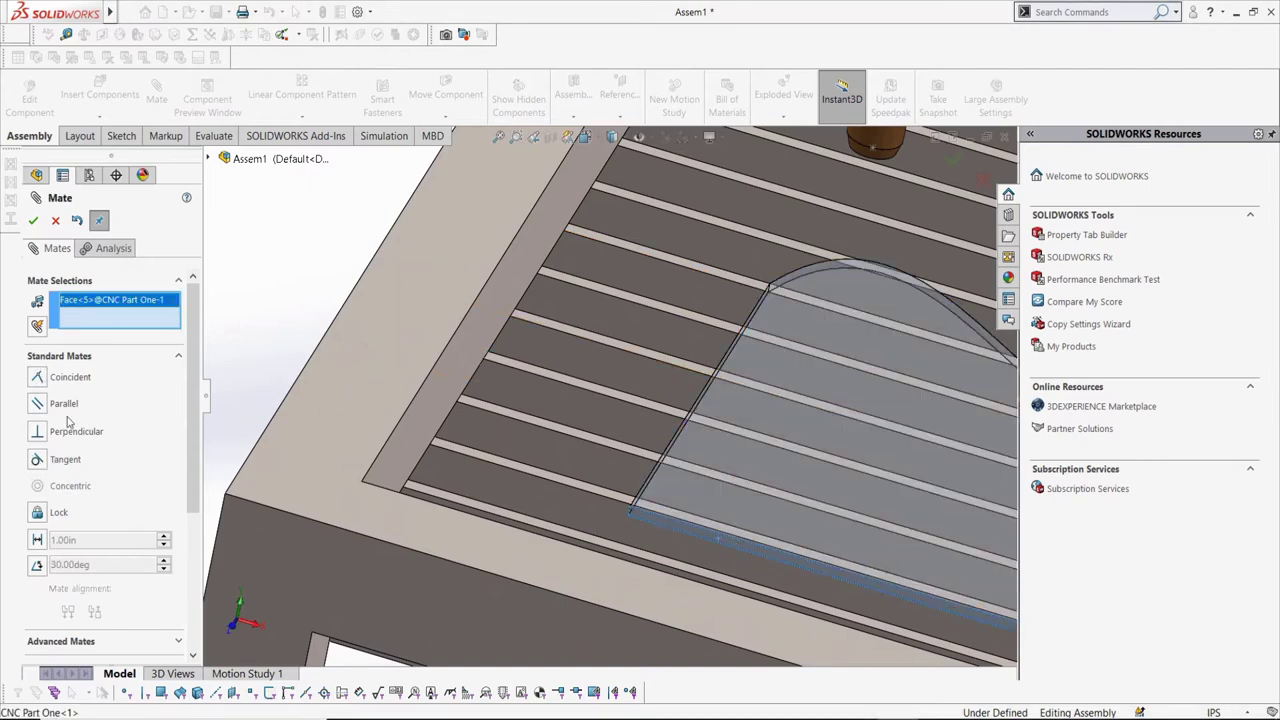
pyautogui.click(331, 577)
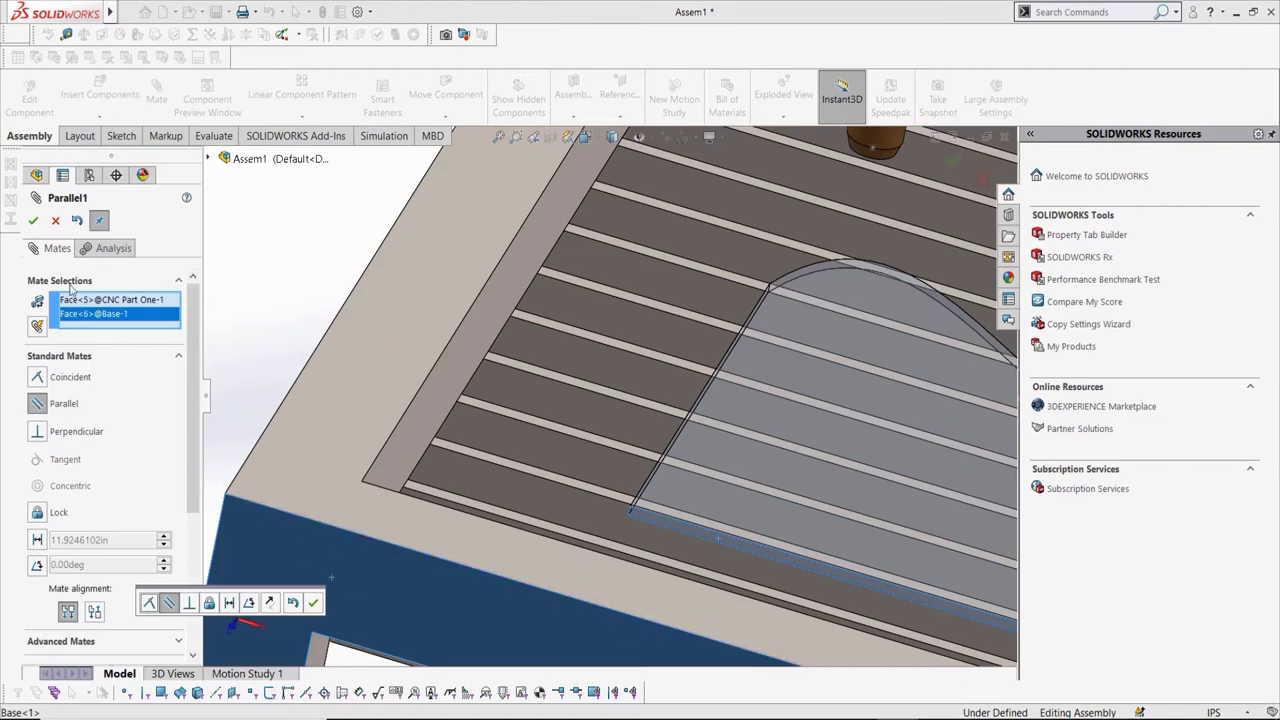
pyautogui.click(33, 221)
pyautogui.click(65, 358)
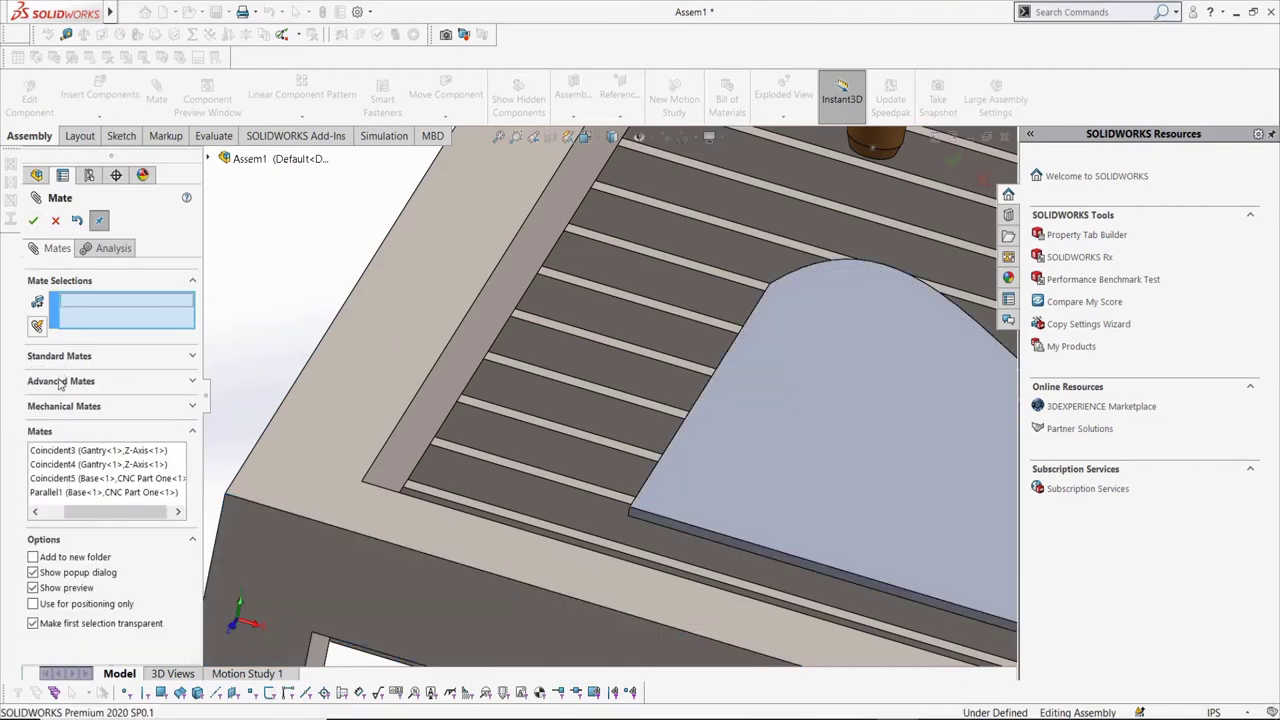
pyautogui.click(60, 380)
pyautogui.click(44, 520)
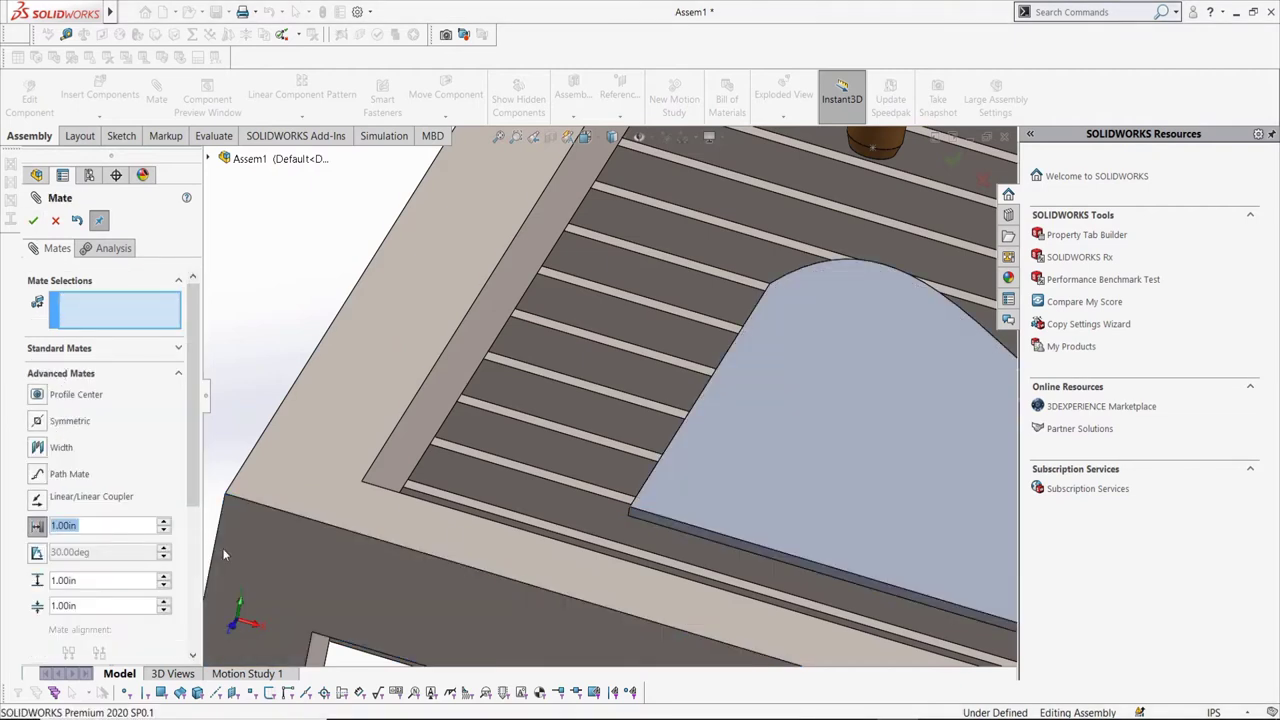
pyautogui.scroll(-3, 640, 597)
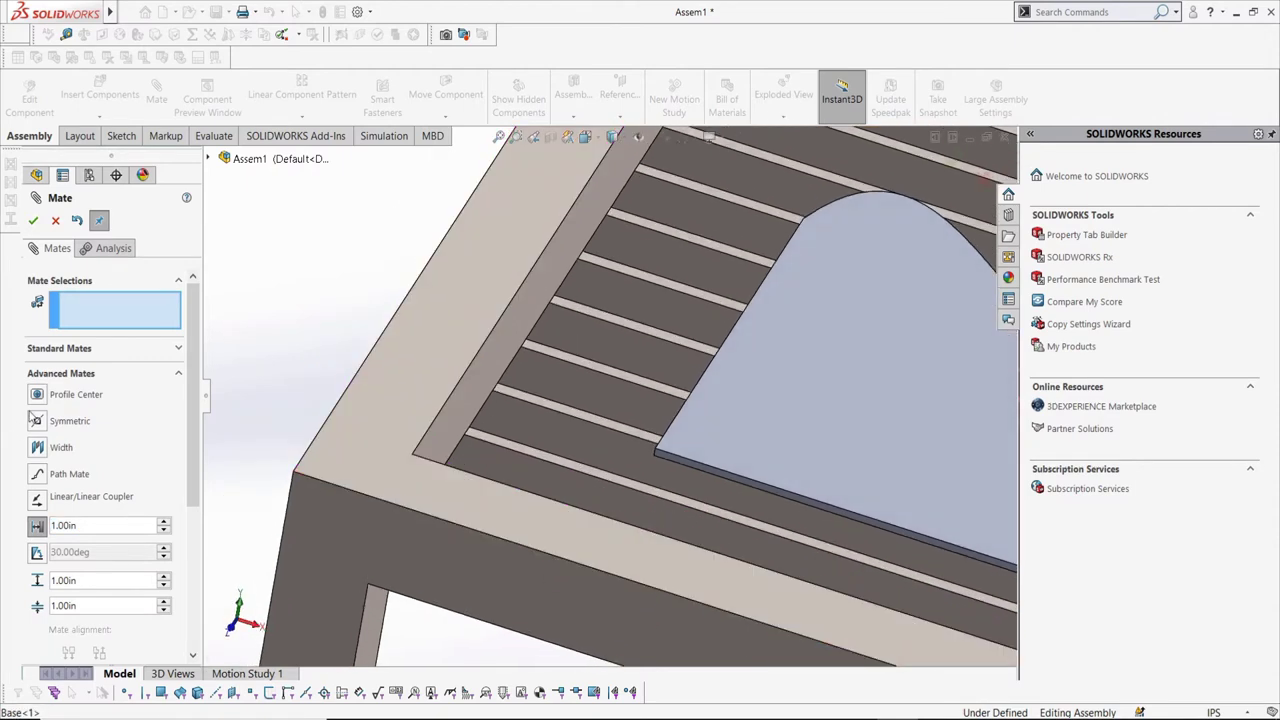
pyautogui.click(35, 352)
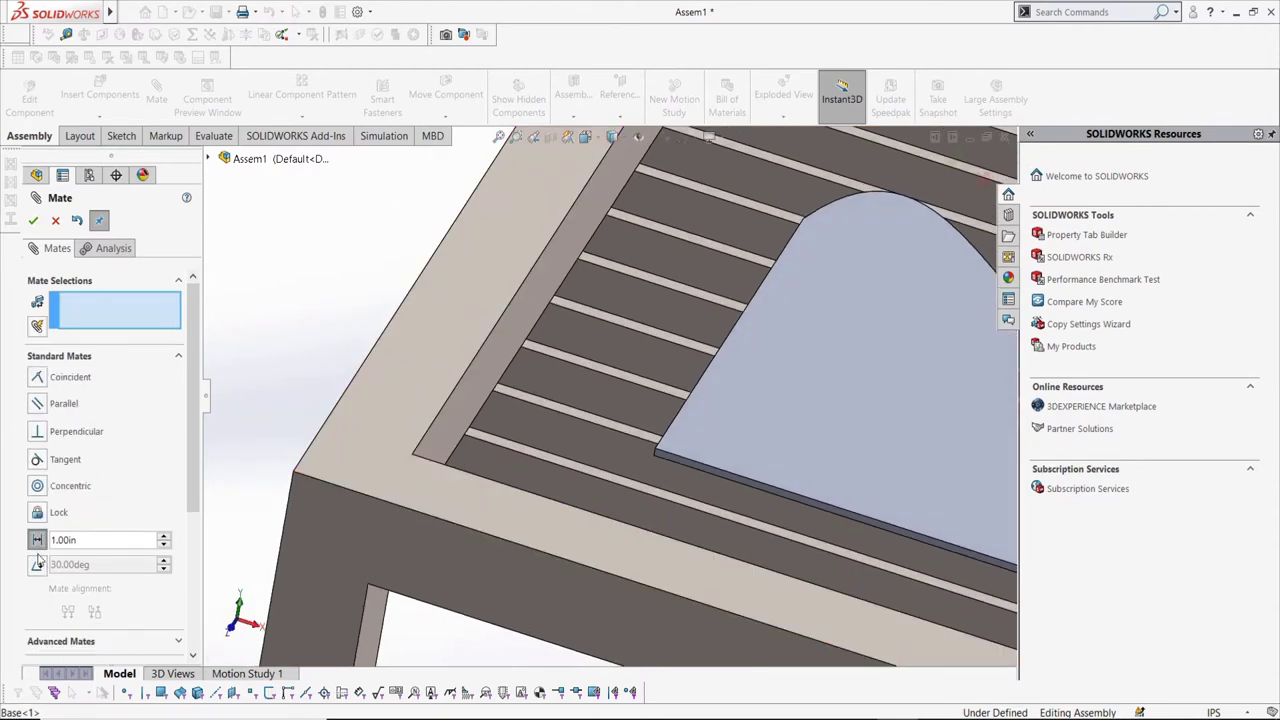
# Step: Add an 18 in Distance mate between CNC Part One's straight front edge face and the base frame's inner front face
pyautogui.click(688, 463)
pyautogui.moveTo(688, 463); pyautogui.dragTo(449, 563, button='middle')
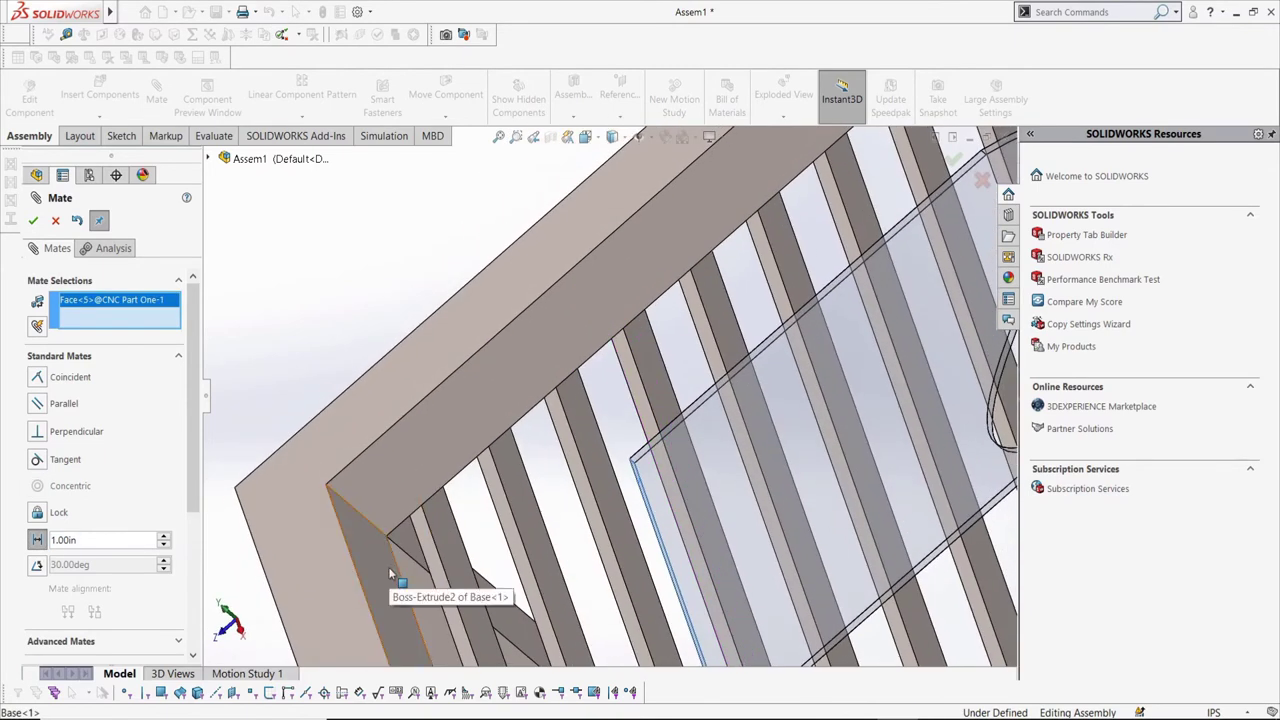
pyautogui.click(388, 566)
pyautogui.tripleClick(100, 539)
pyautogui.write('1')
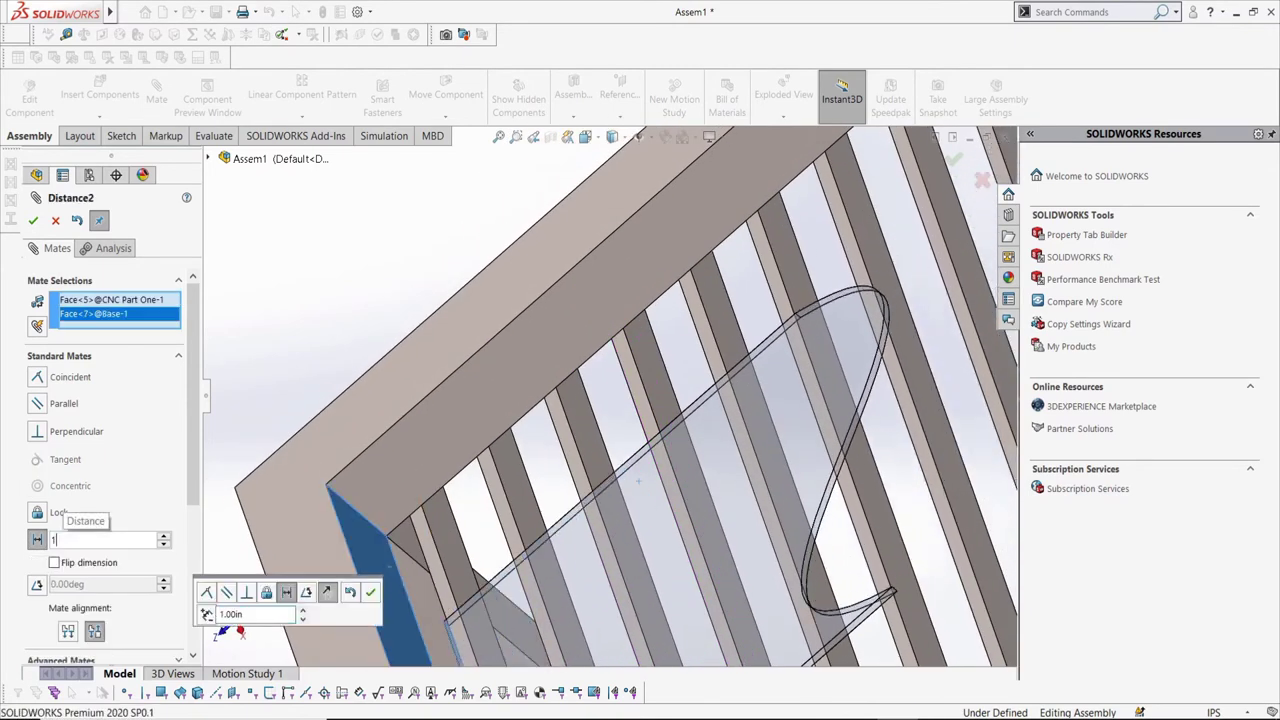
pyautogui.write('8')
pyautogui.press('Return')
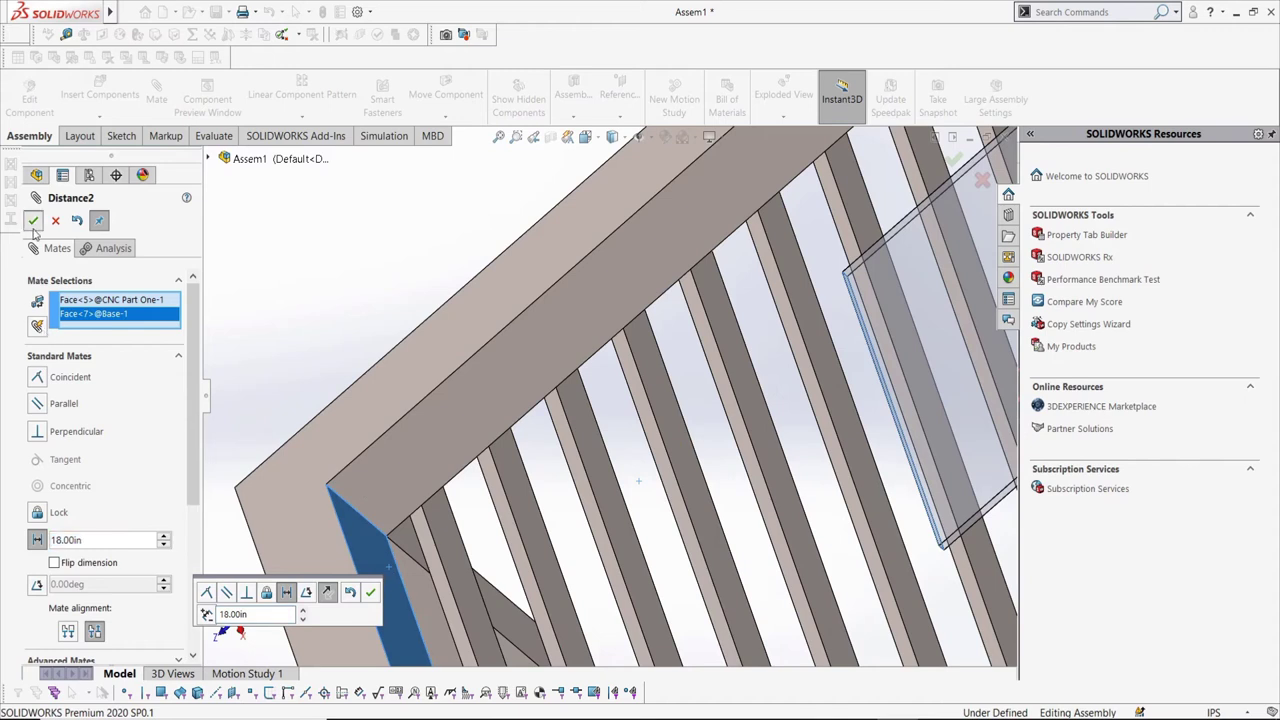
pyautogui.click(33, 221)
# Step: Add a 3 in Distance mate between the inner face of the base's side rail and CNC Part One's adjacent straight side face
pyautogui.write('3')
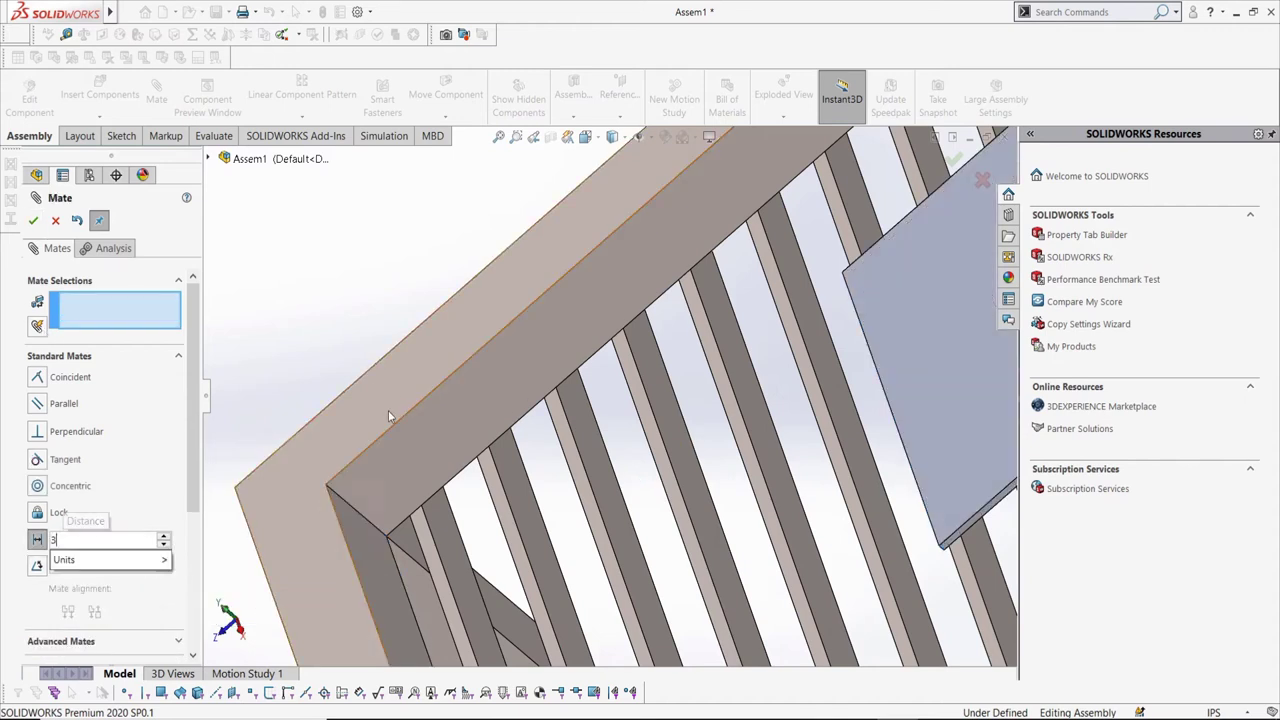
pyautogui.moveTo(390, 416); pyautogui.dragTo(743, 295, button='middle')
pyautogui.click(514, 368)
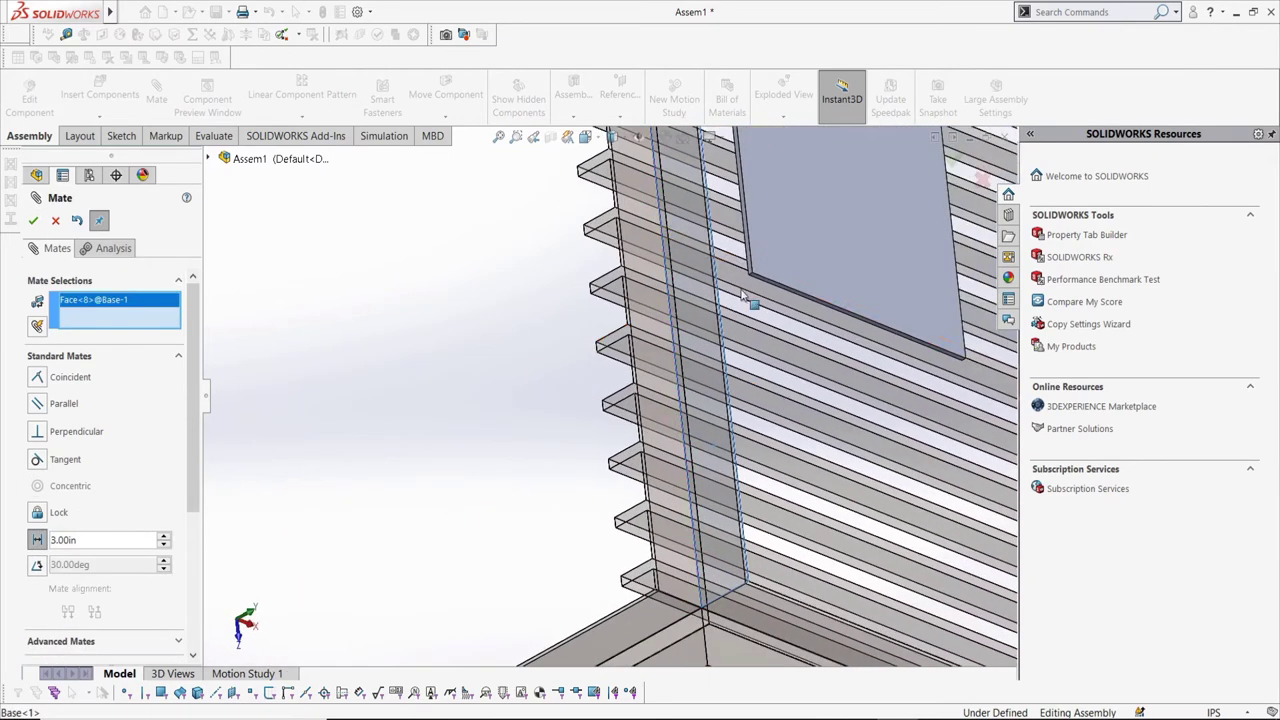
pyautogui.scroll(-3, 743, 295)
pyautogui.click(648, 270)
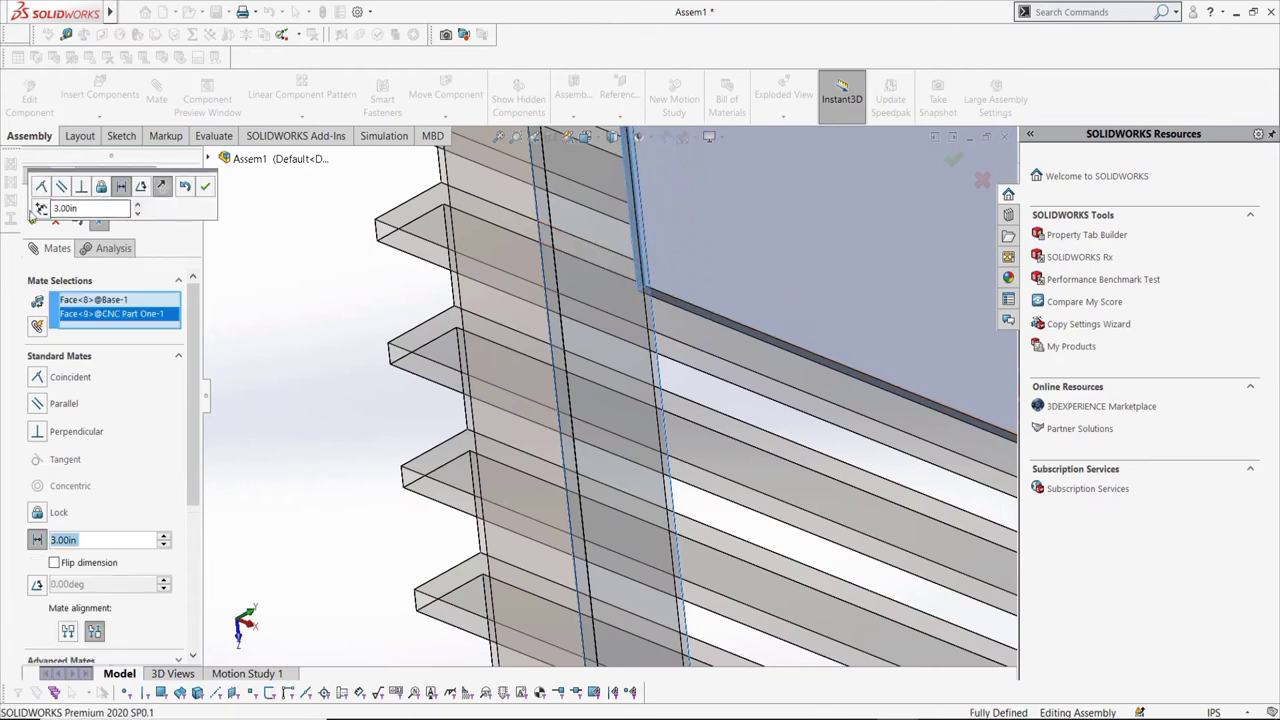
pyautogui.click(33, 221)
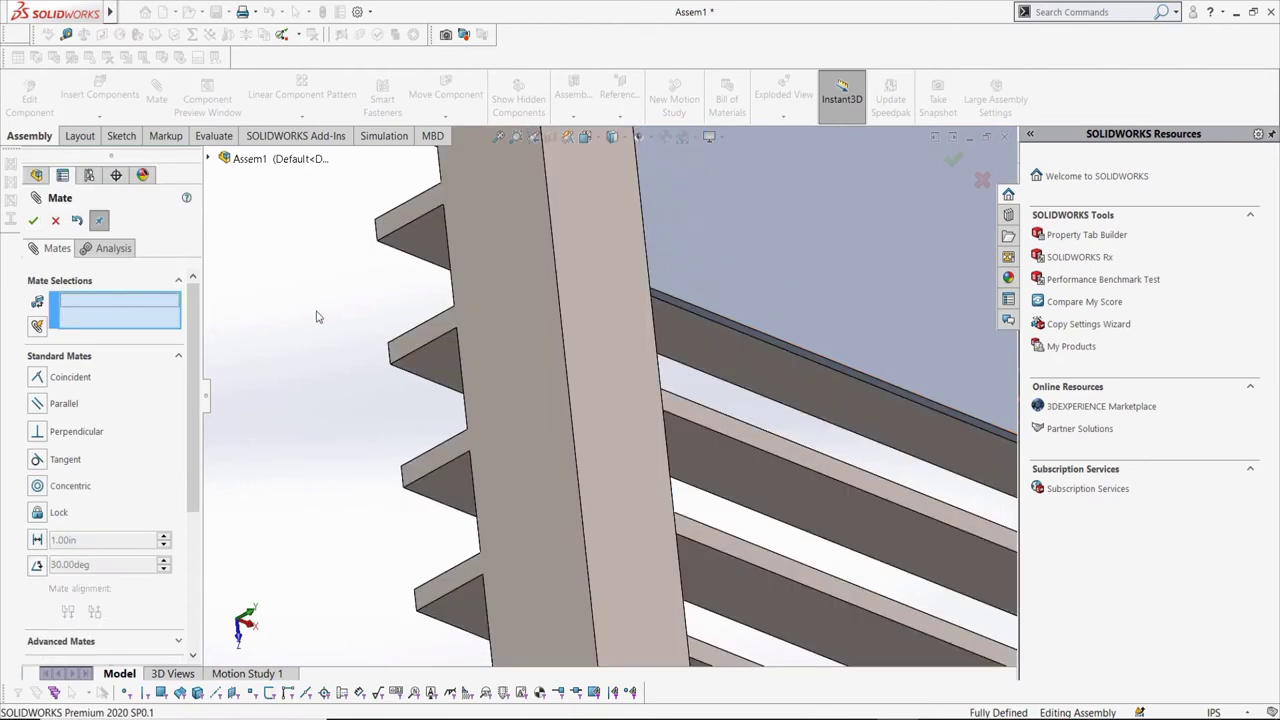
pyautogui.scroll(6, 610, 395)
pyautogui.moveTo(681, 303); pyautogui.dragTo(630, 219, button='middle')
pyautogui.scroll(1, 630, 219)
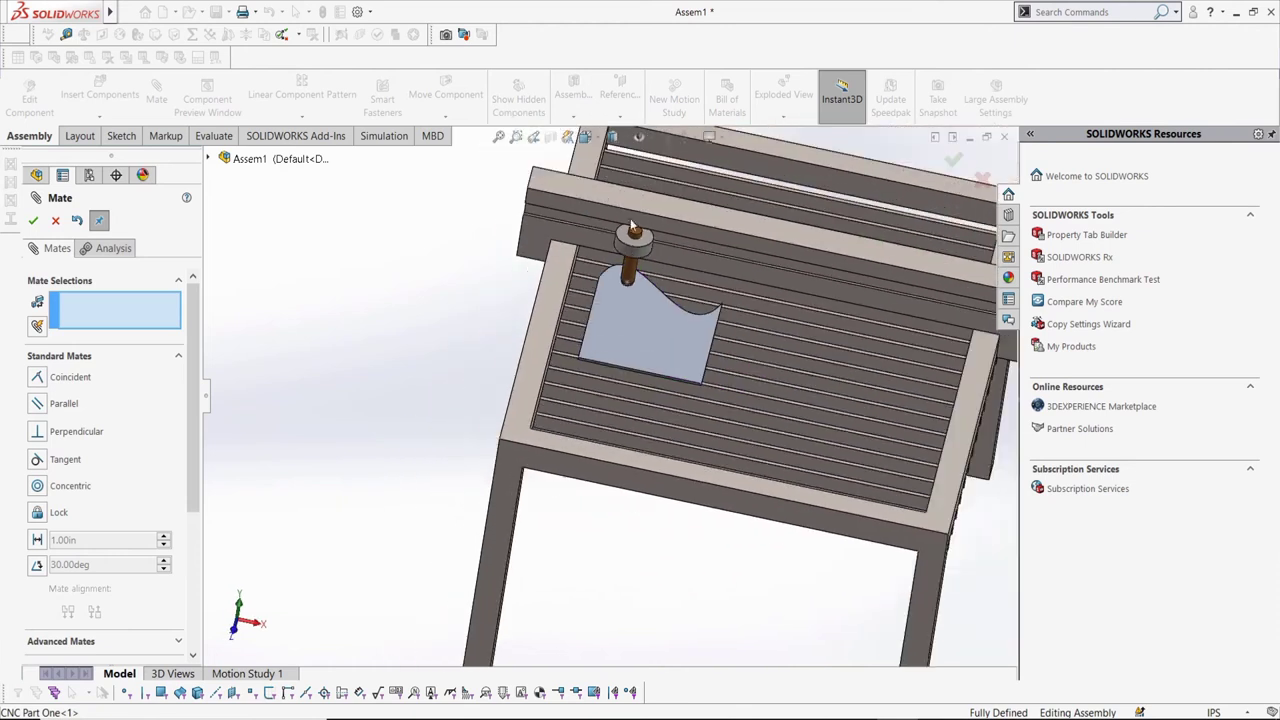
pyautogui.click(55, 221)
# Step: Make the Z-Axis subassembly flexible in the assembly
pyautogui.click(29, 383)
pyautogui.rightClick(48, 383)
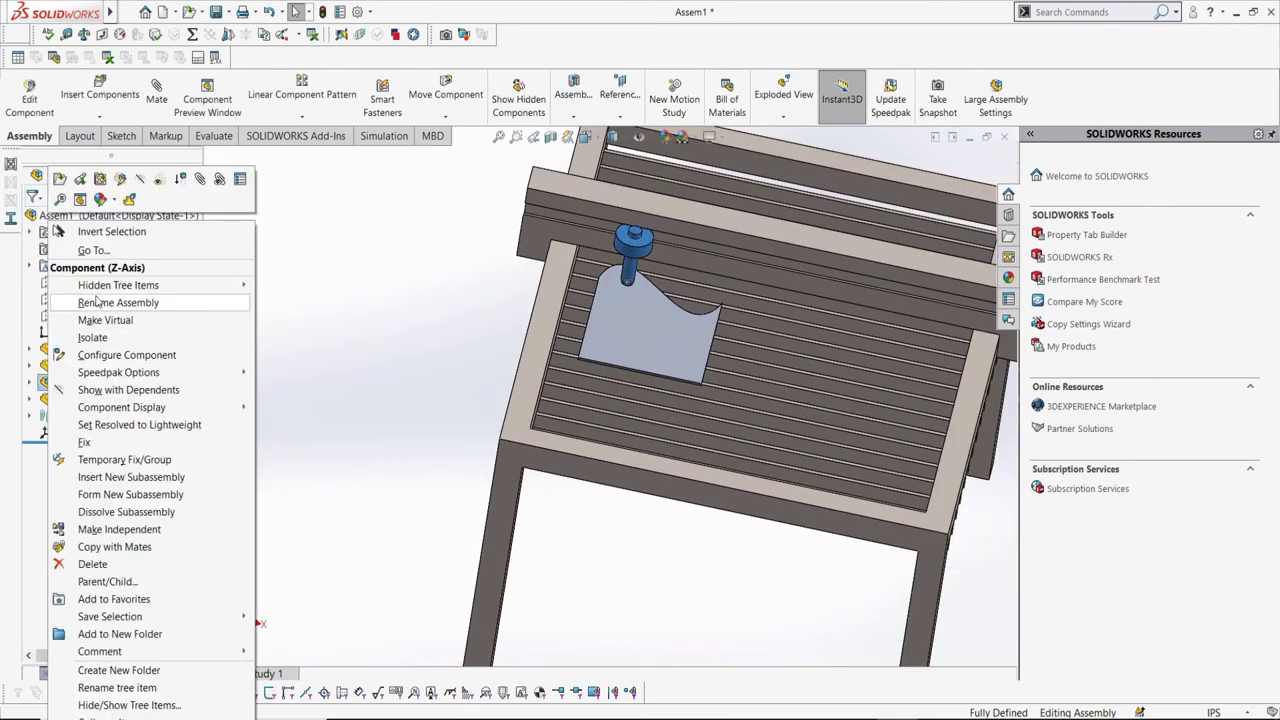
pyautogui.click(129, 202)
# Step: Delete the Distance1 mate between the gantry and the base
pyautogui.click(29, 416)
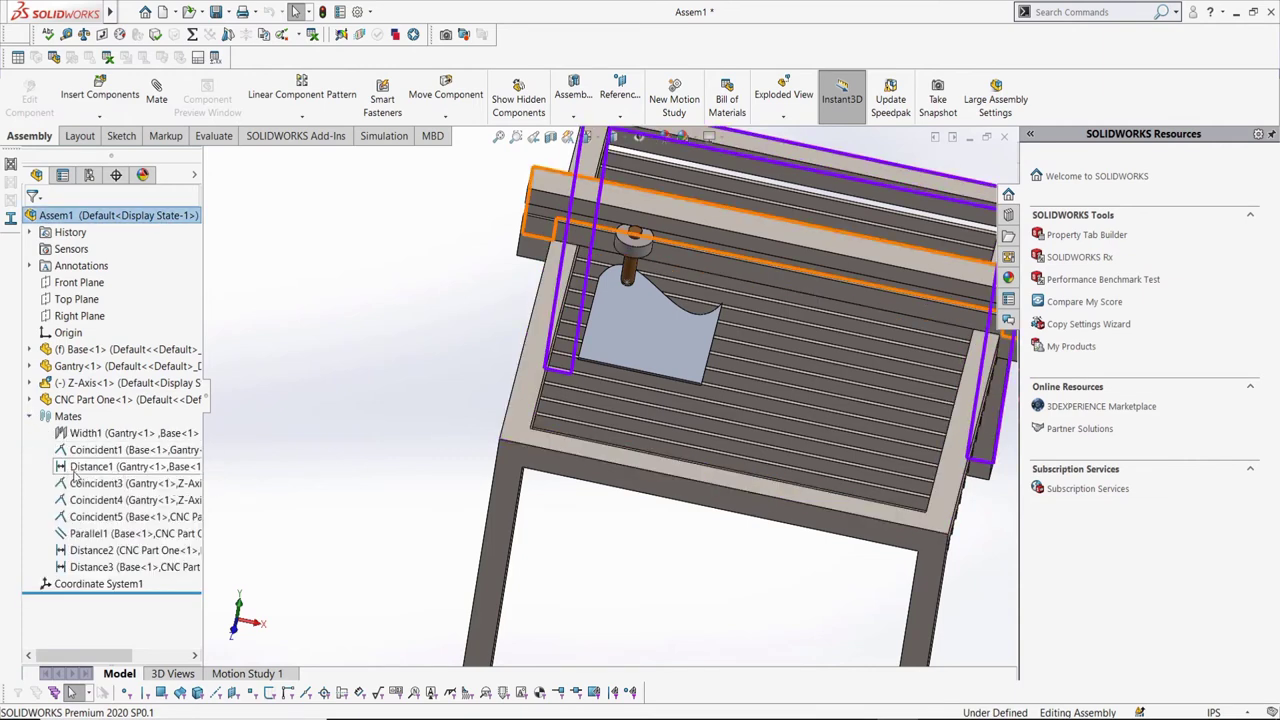
pyautogui.rightClick(68, 476)
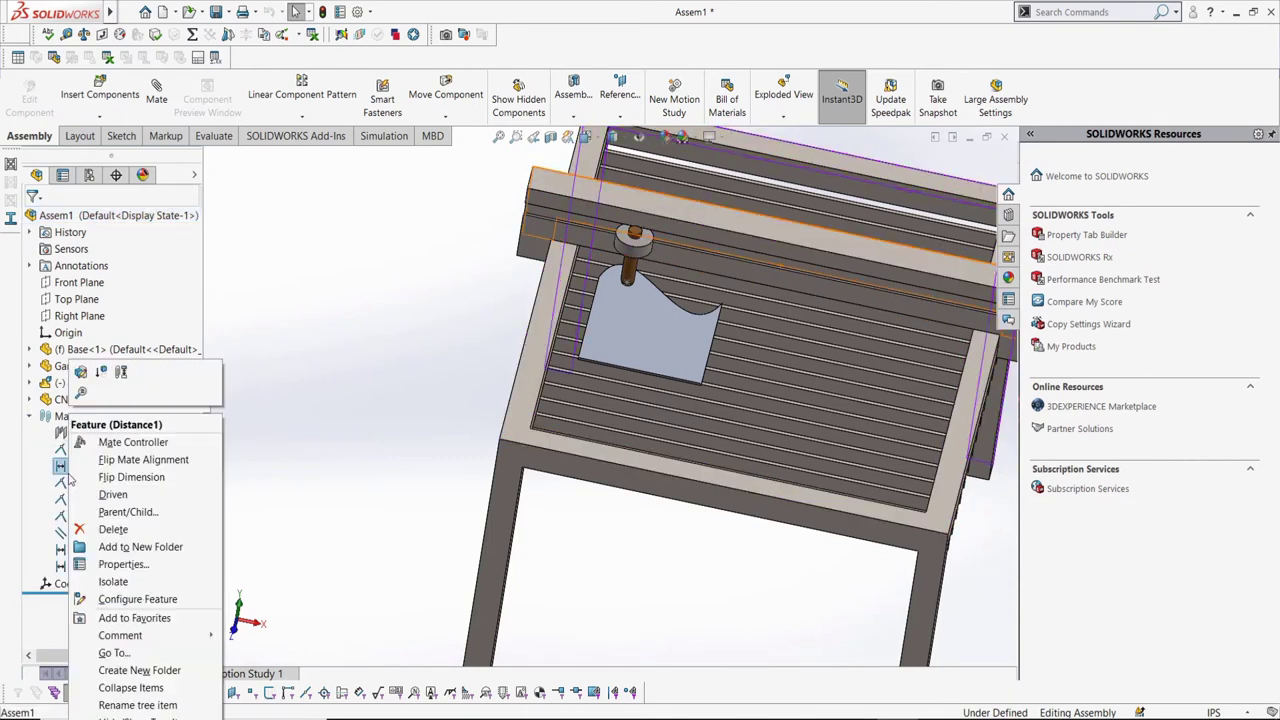
pyautogui.press('Escape')
pyautogui.rightClick(163, 476)
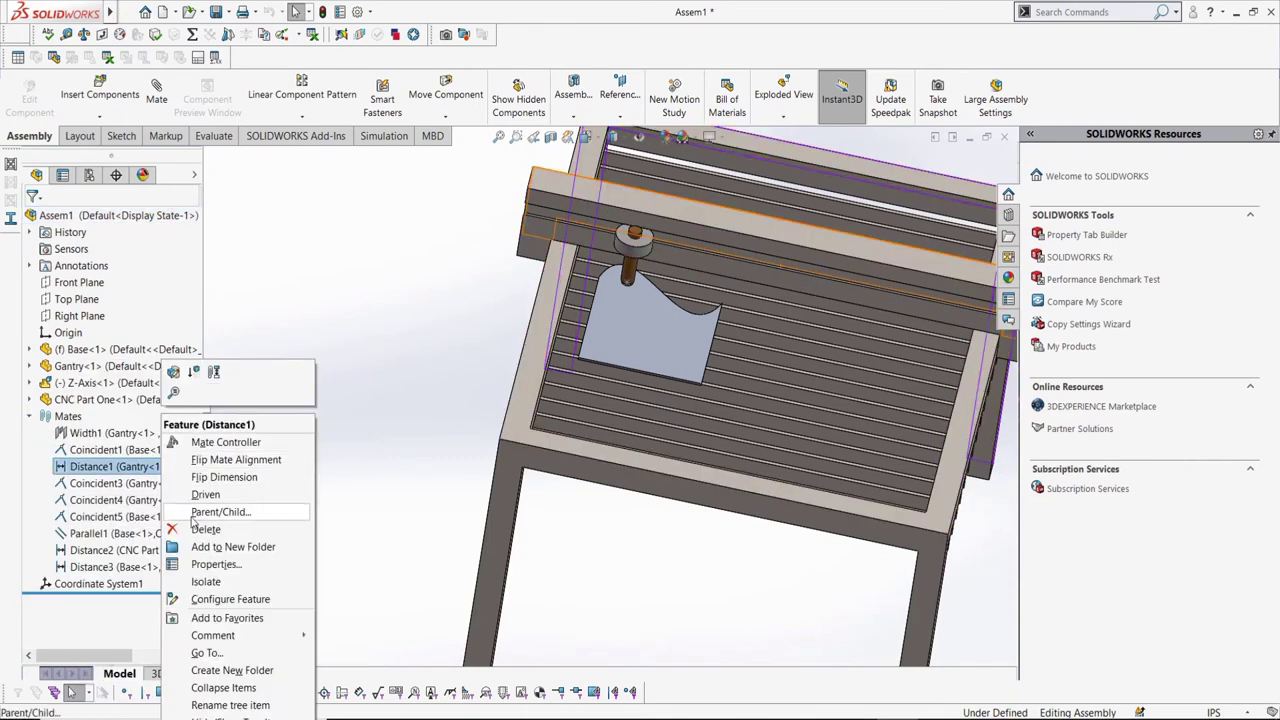
pyautogui.click(205, 530)
pyautogui.press('Return')
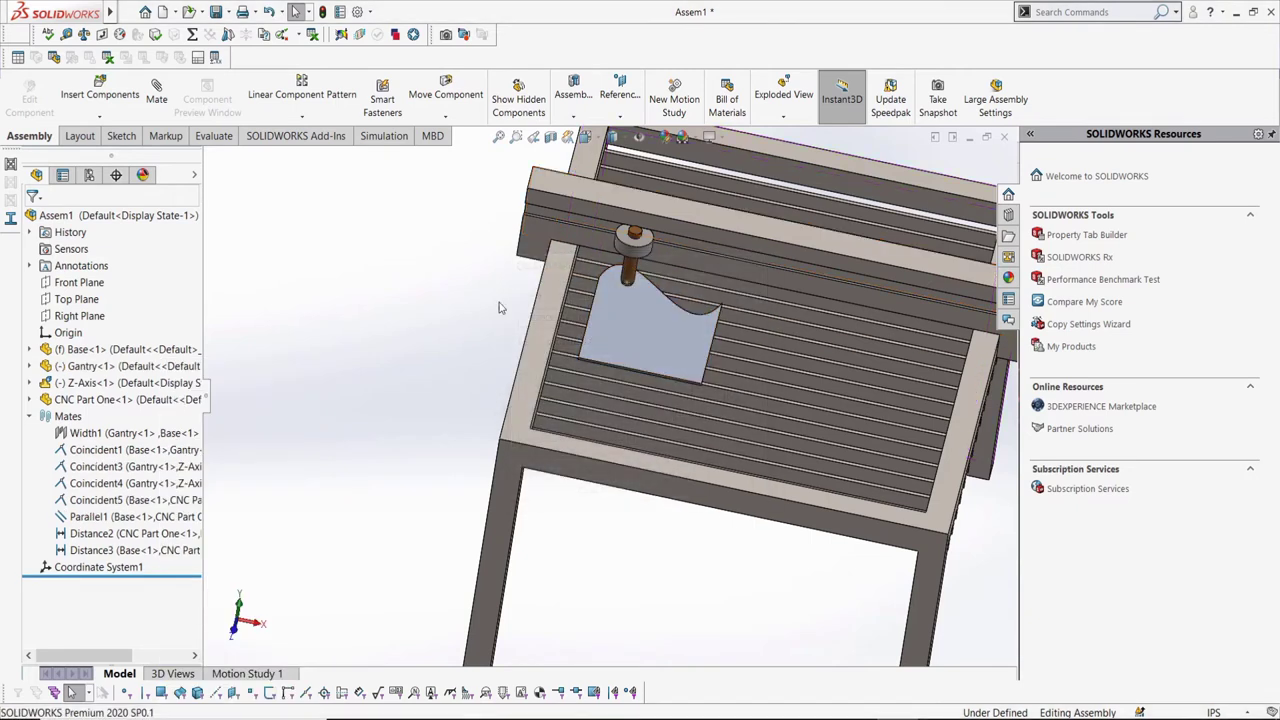
# Step: Start a Path mate between the point at the cutter's tip and the curved upper edge of CNC Part One
pyautogui.click(160, 95)
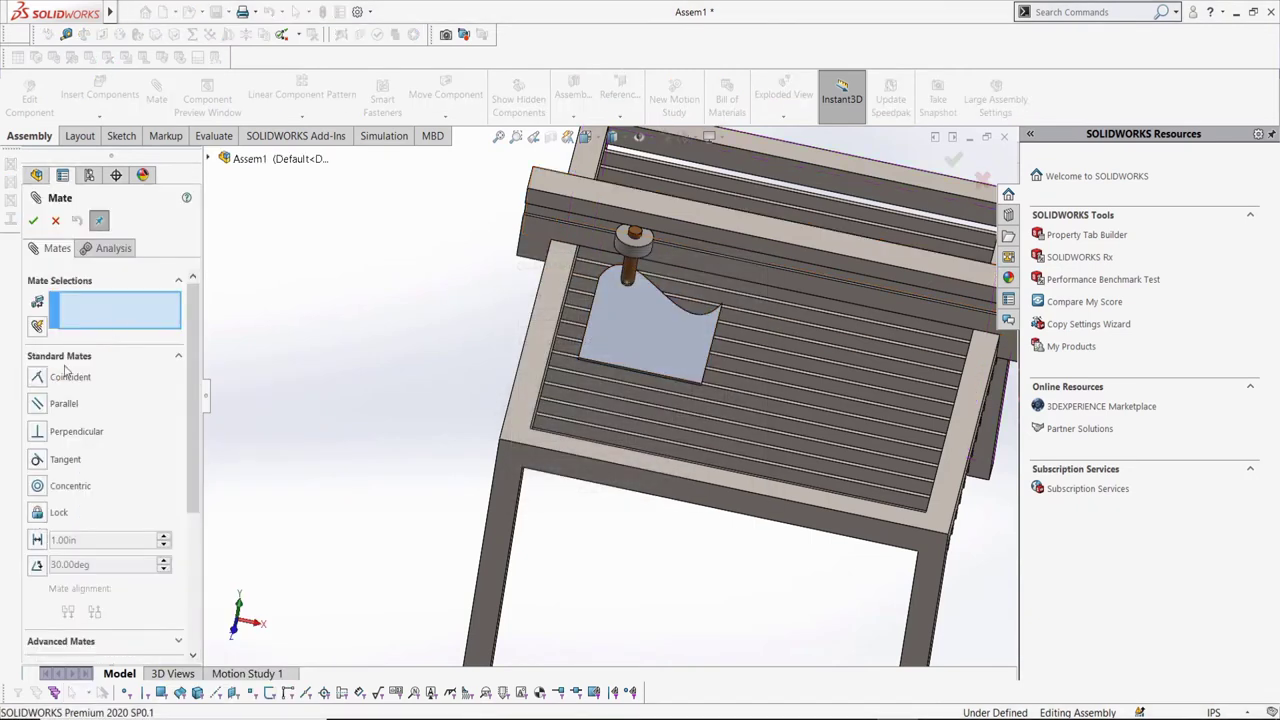
pyautogui.click(58, 358)
pyautogui.click(60, 358)
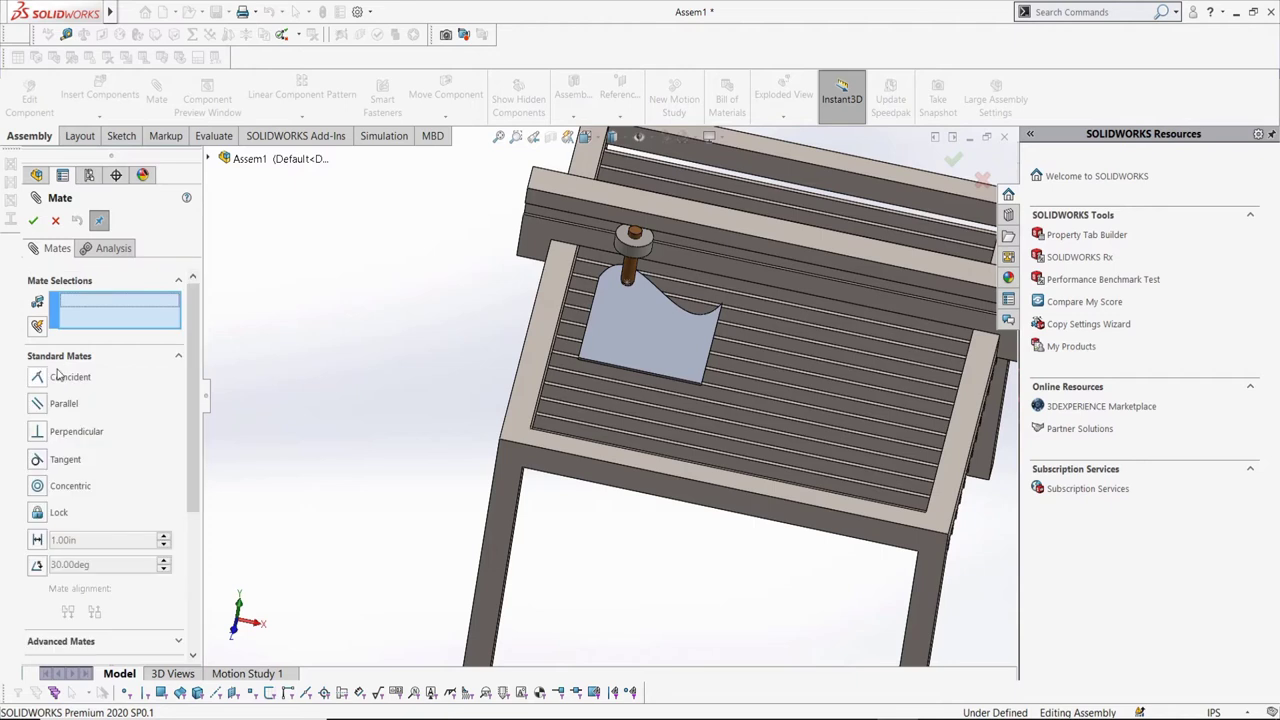
pyautogui.click(60, 358)
pyautogui.click(58, 381)
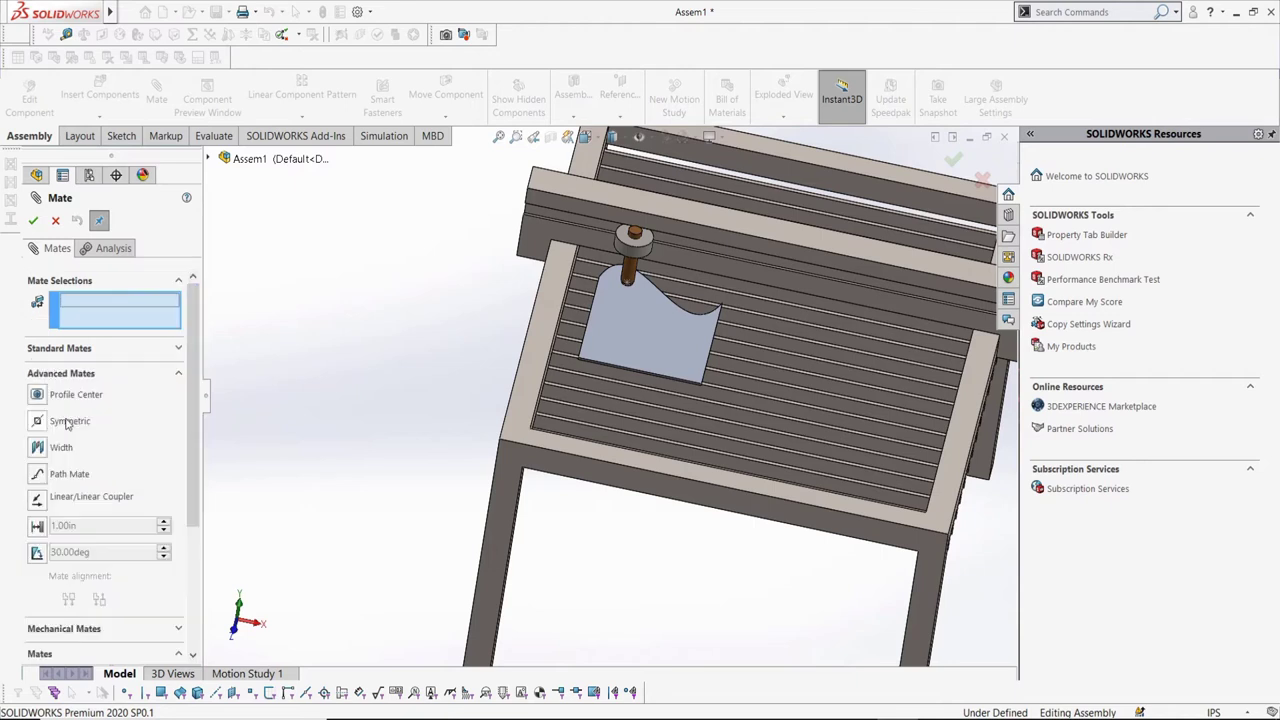
pyautogui.click(60, 474)
pyautogui.scroll(-5, 663, 309)
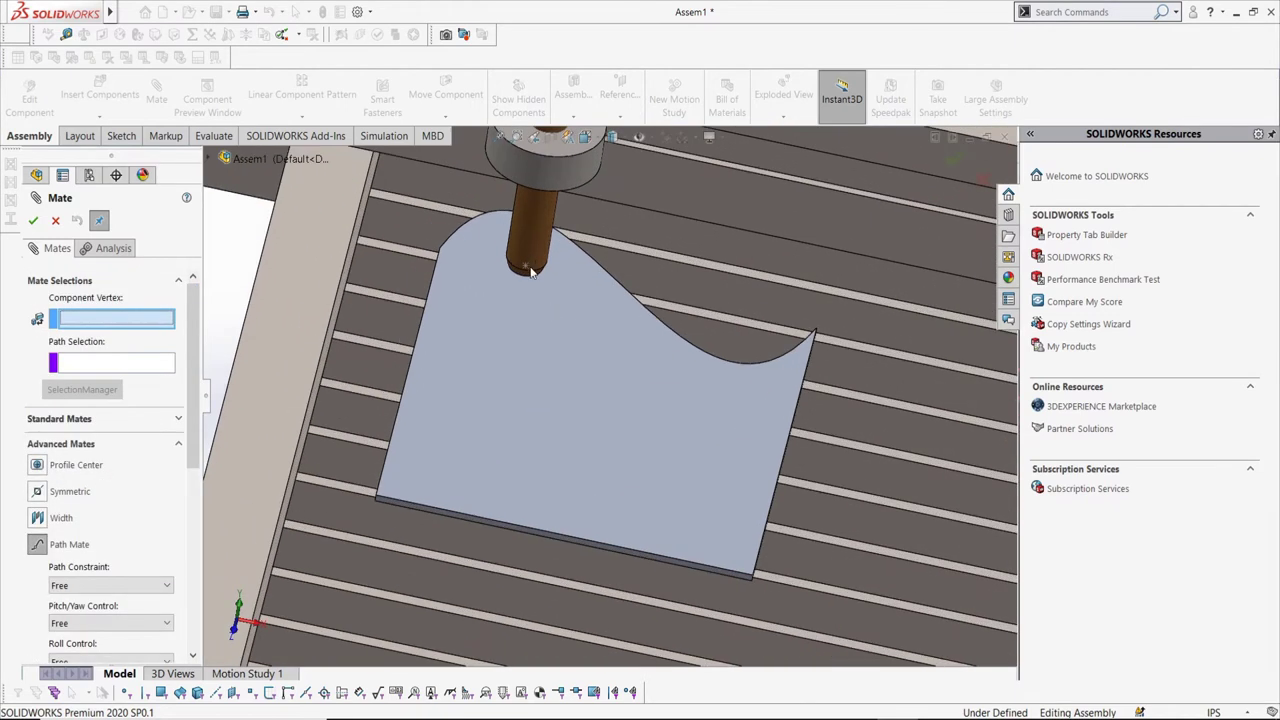
pyautogui.click(527, 268)
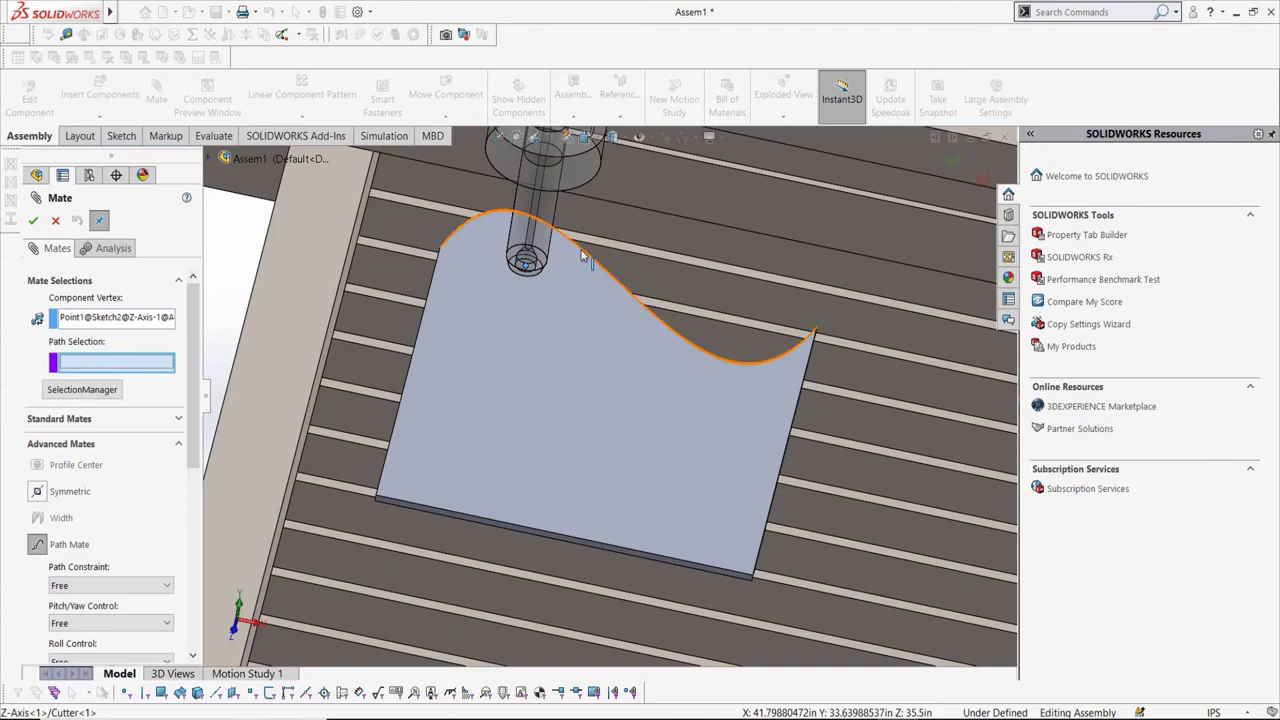
pyautogui.click(580, 252)
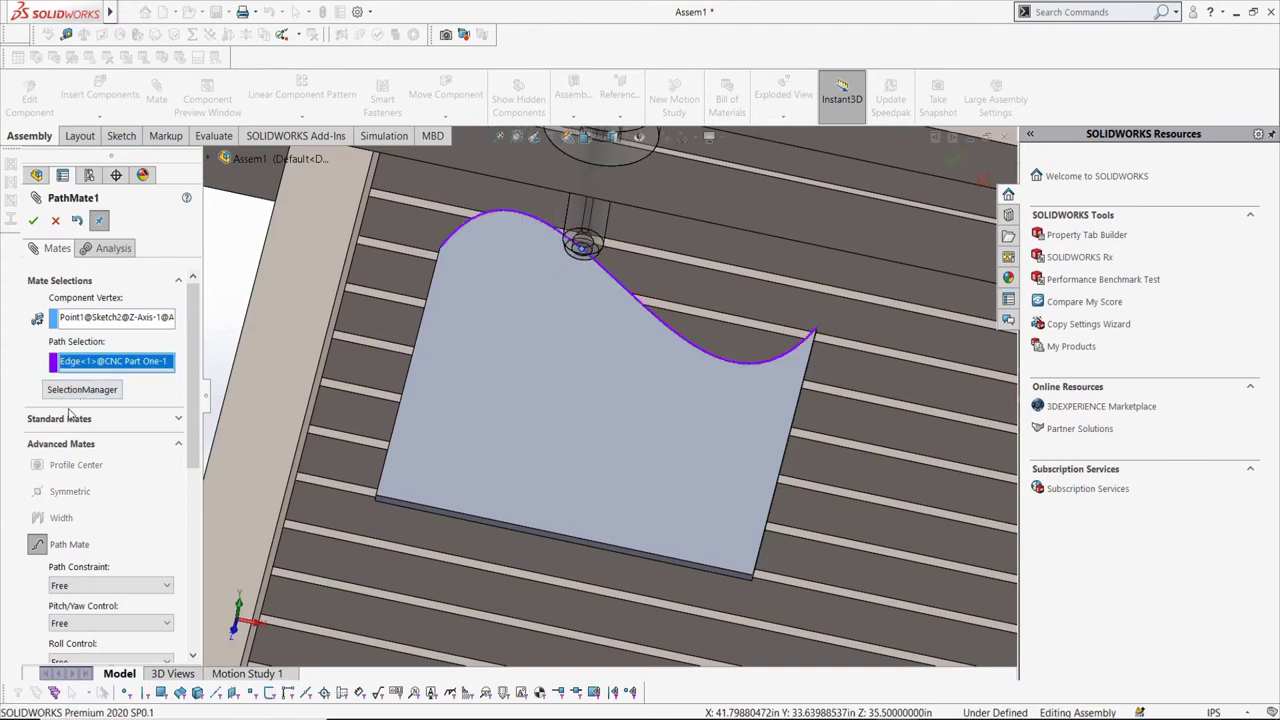
# Step: Constrain the path mate to Percent Along Path at 65% and finish mating
pyautogui.click(110, 585)
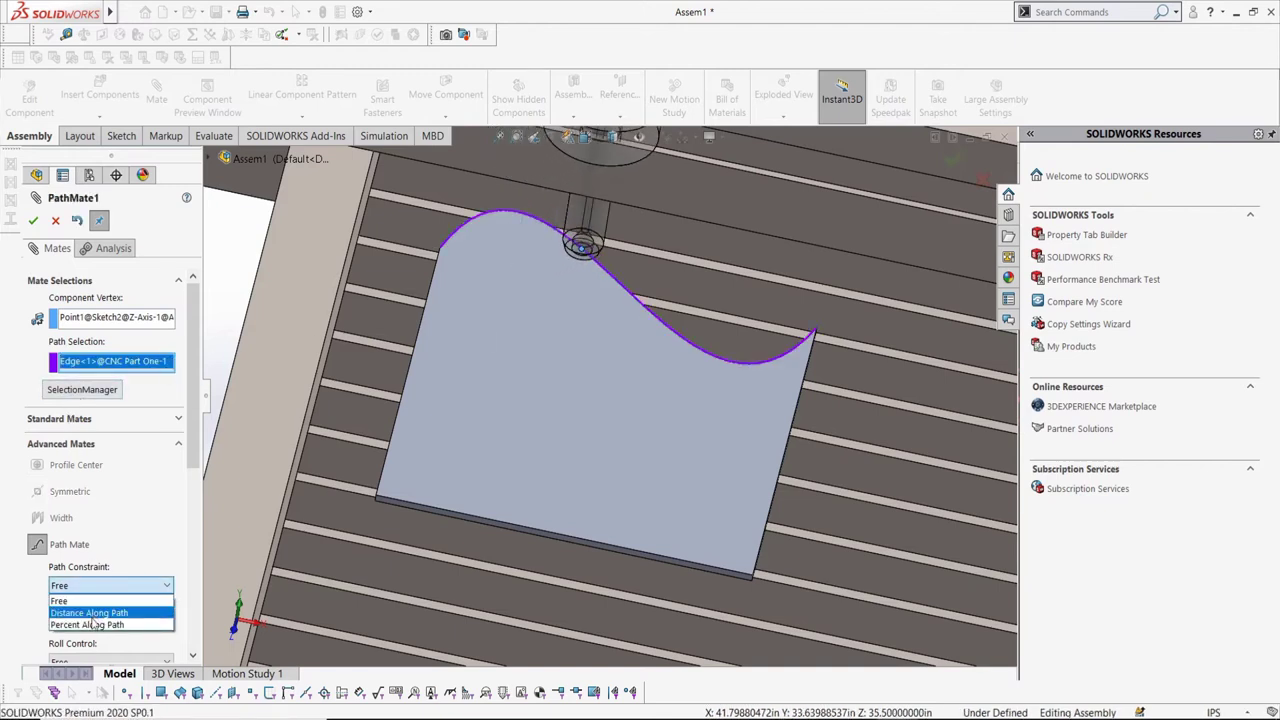
pyautogui.click(92, 624)
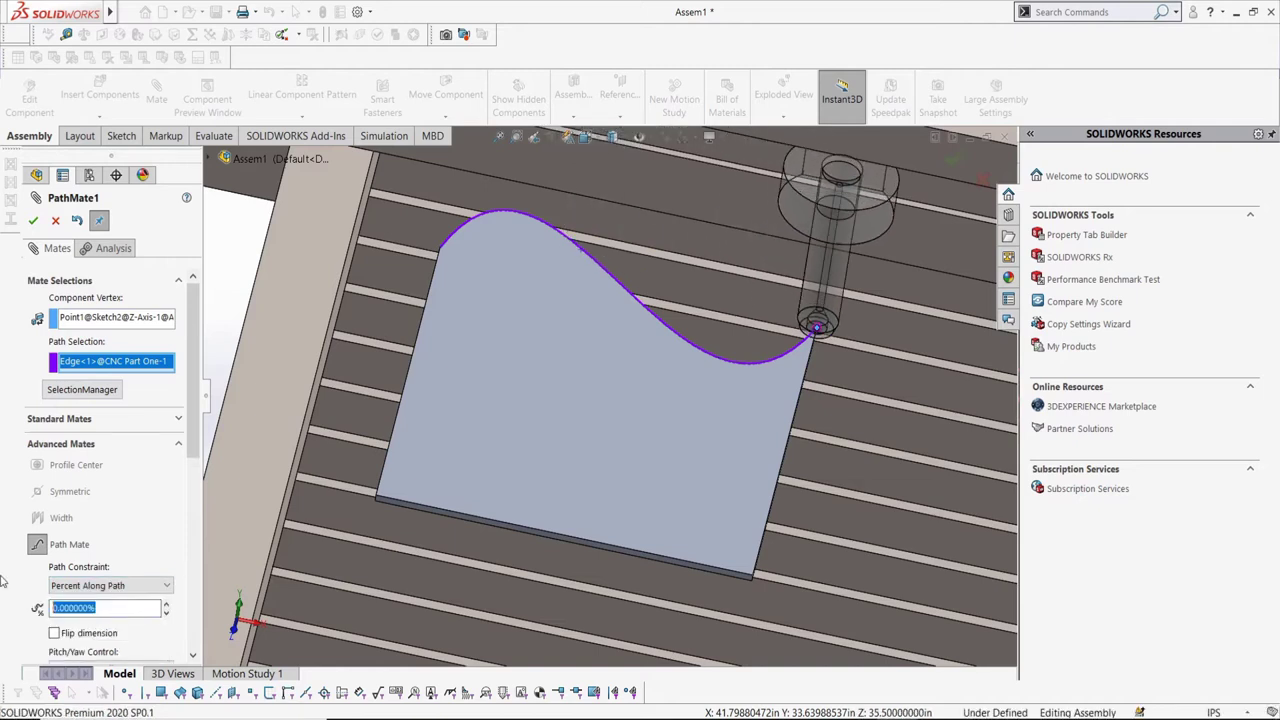
pyautogui.write('65')
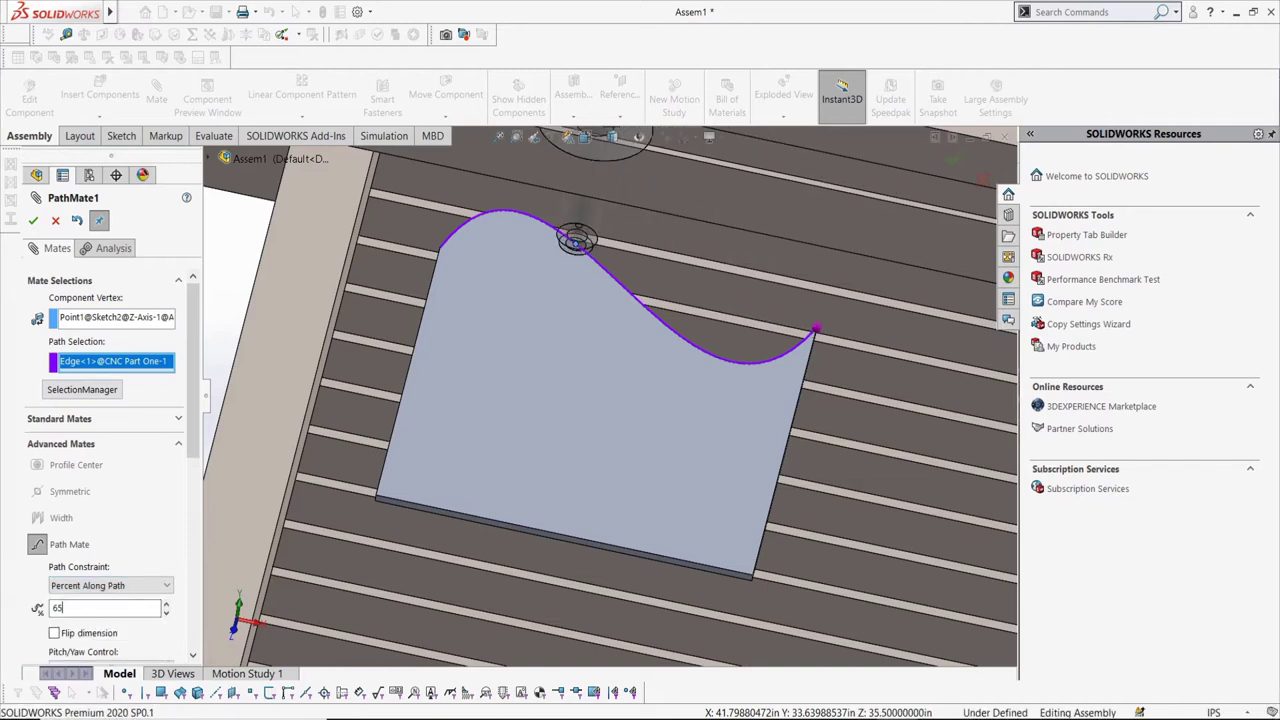
pyautogui.click(33, 221)
pyautogui.scroll(5, 354, 277)
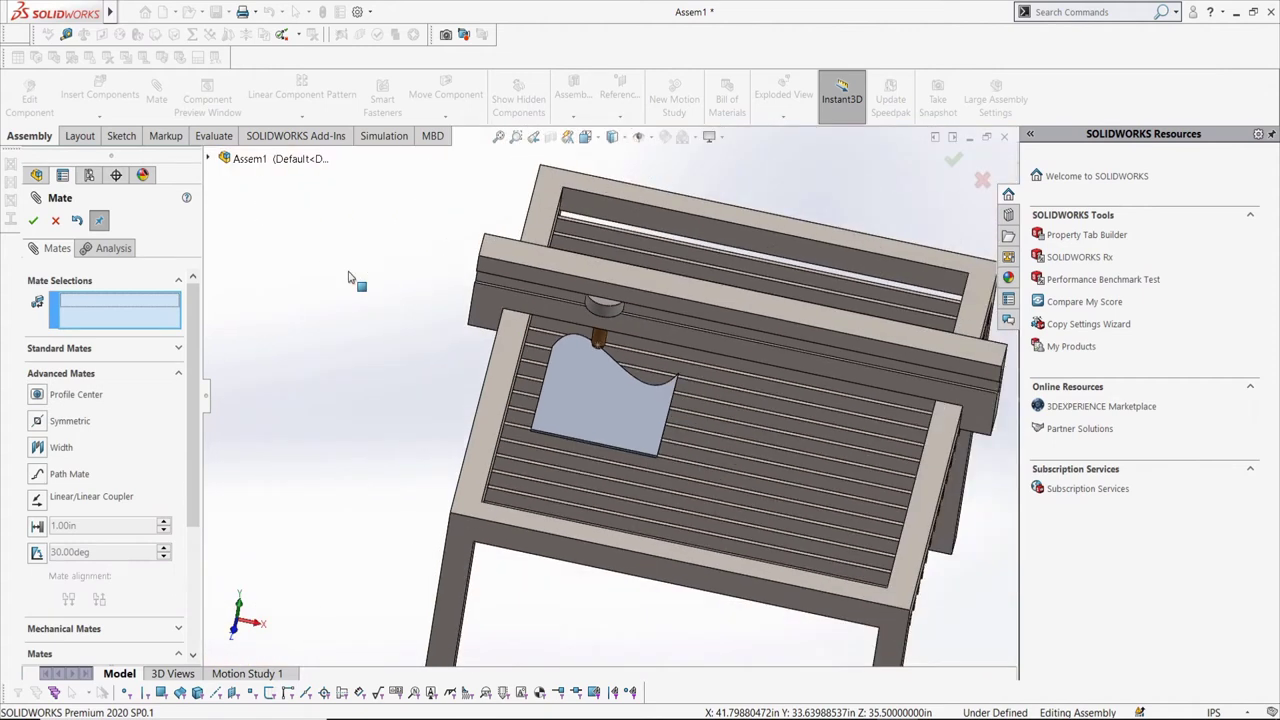
pyautogui.scroll(-4, 573, 330)
pyautogui.moveTo(573, 330); pyautogui.dragTo(422, 290, button='middle')
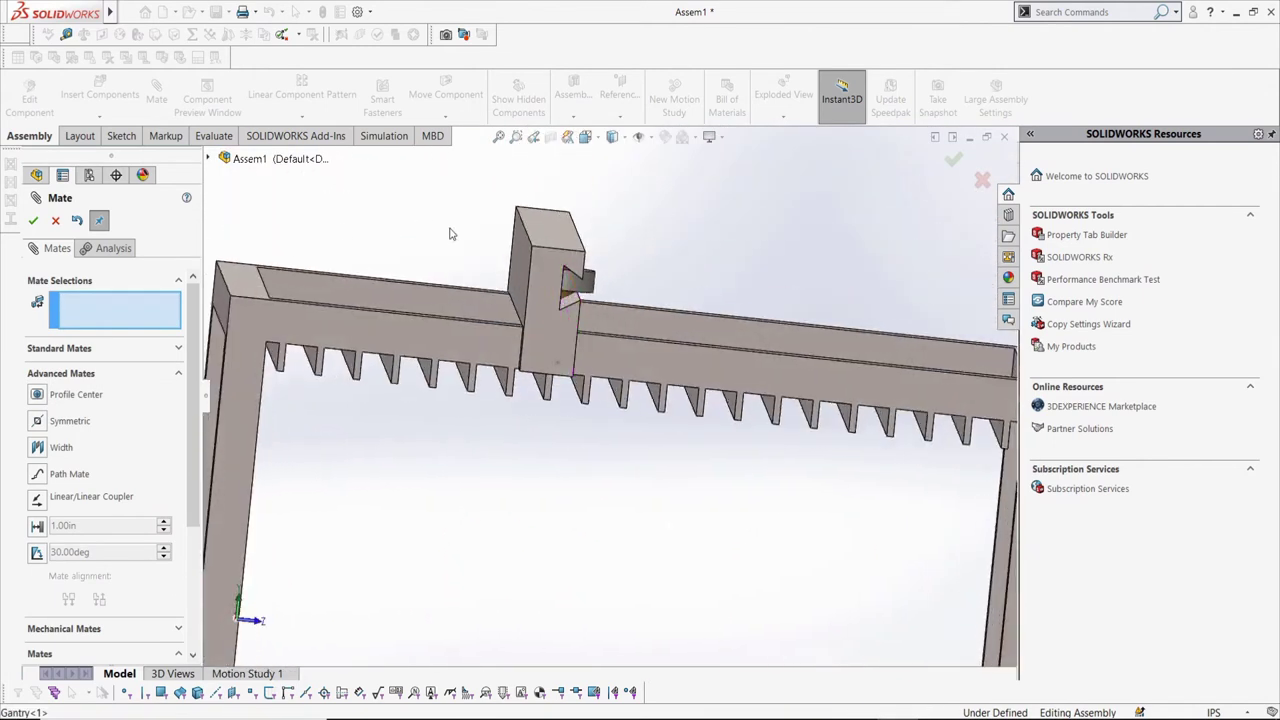
pyautogui.click(61, 221)
# Step: Rebuild the assembly and read its center of mass relative to Coordinate System1
pyautogui.moveTo(547, 276); pyautogui.dragTo(369, 212, button='middle')
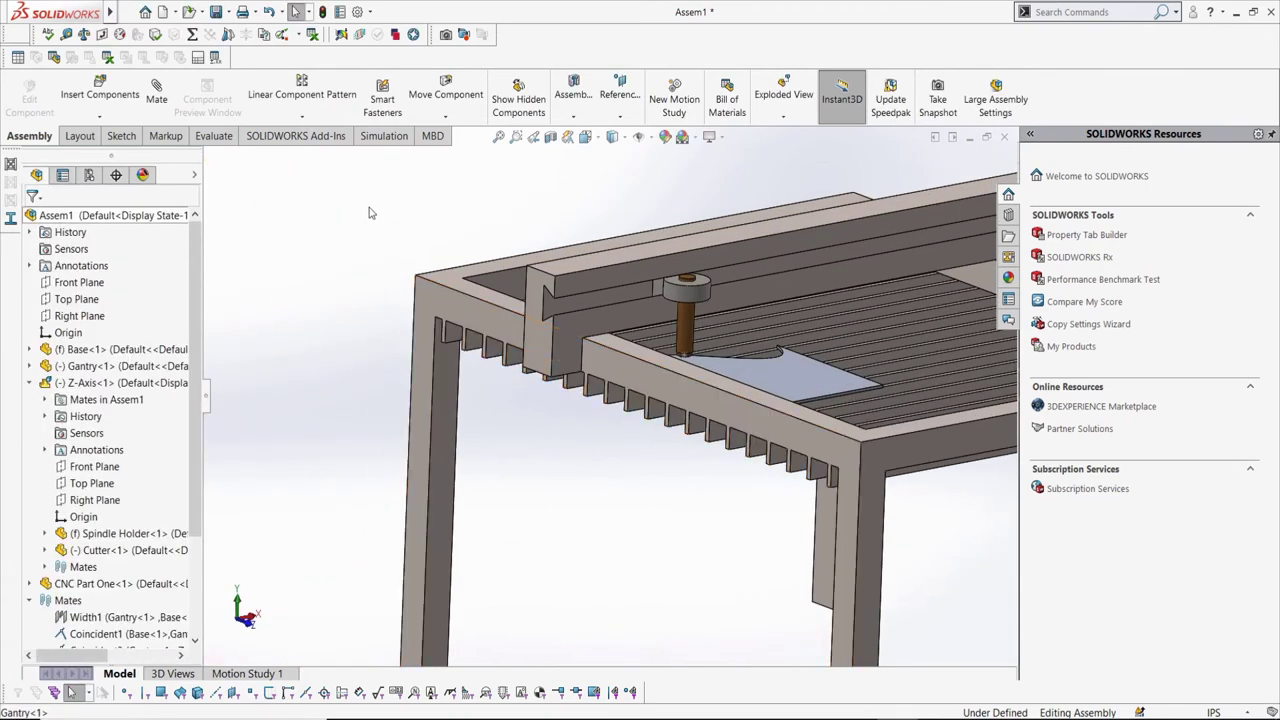
pyautogui.scroll(2, 640, 395)
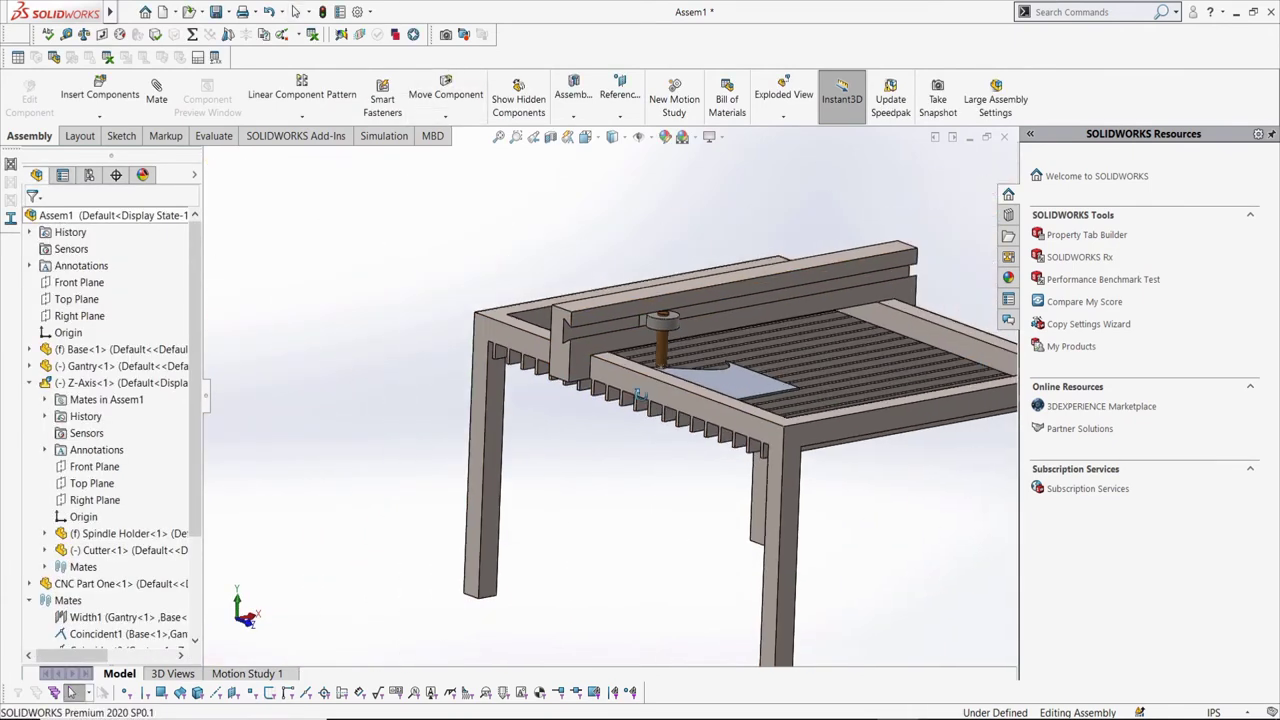
pyautogui.moveTo(636, 395); pyautogui.dragTo(535, 350, button='middle')
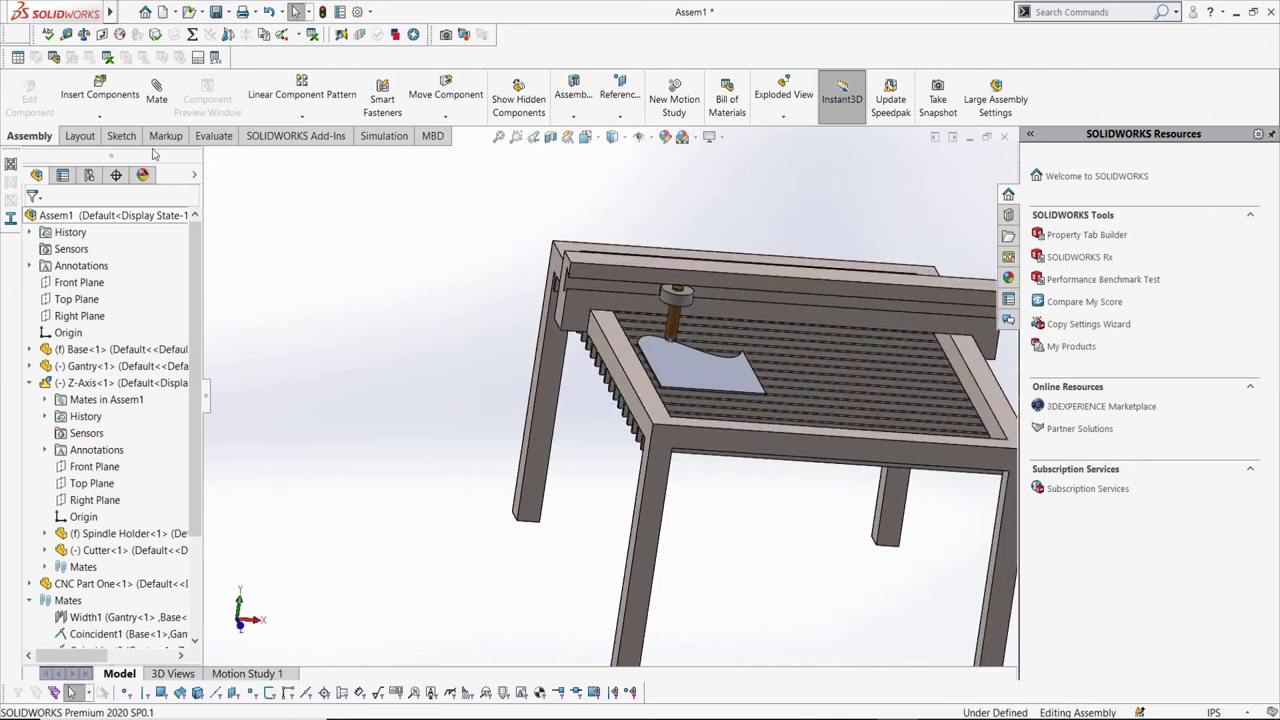
pyautogui.click(213, 135)
pyautogui.click(324, 98)
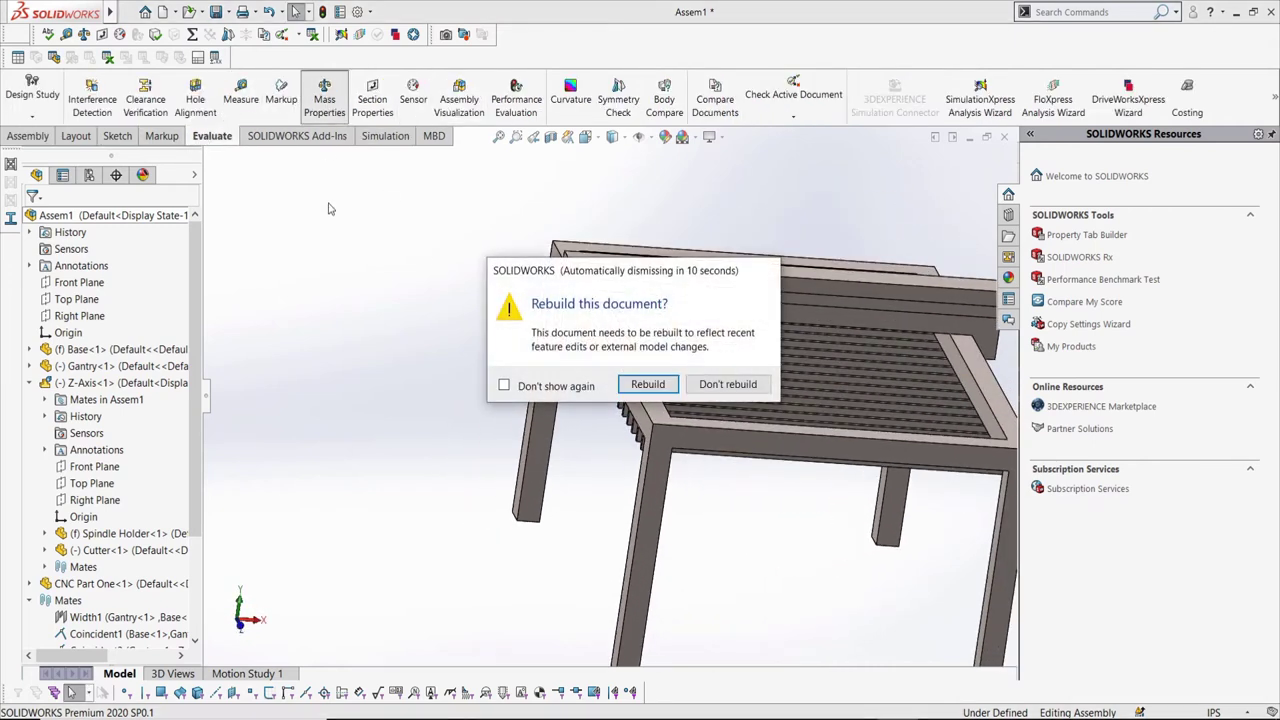
pyautogui.click(634, 388)
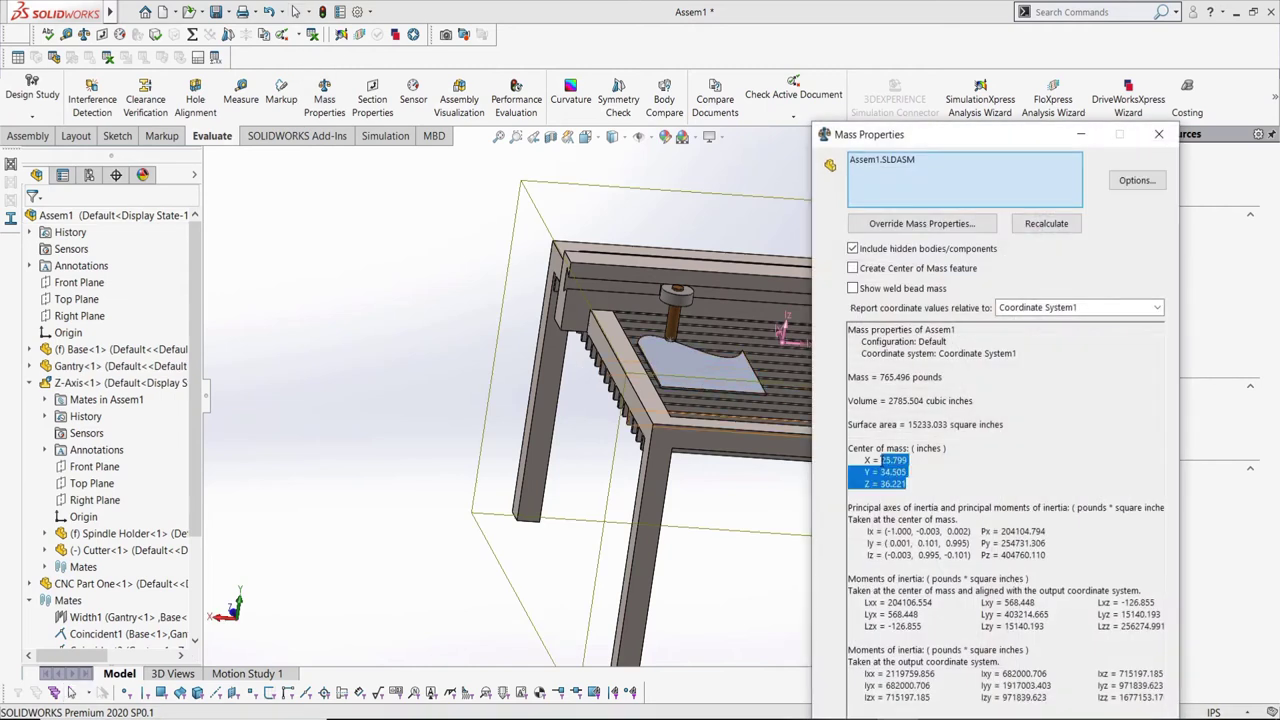
pyautogui.click(925, 492)
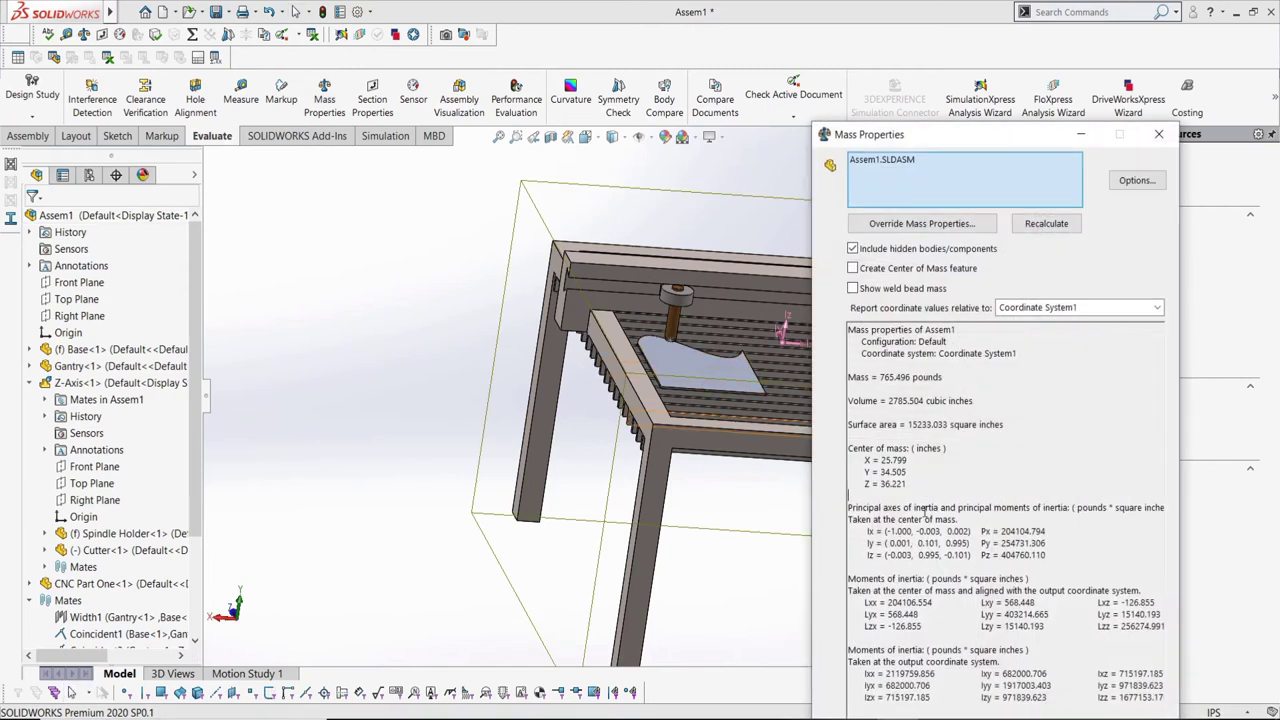
pyautogui.click(1161, 142)
# Step: Set the 15 in side length dimension of CNC Part One to 12 in
pyautogui.click(429, 243)
pyautogui.scroll(-3, 754, 374)
pyautogui.moveTo(754, 374); pyautogui.dragTo(707, 432, button='middle')
pyautogui.doubleClick(660, 420)
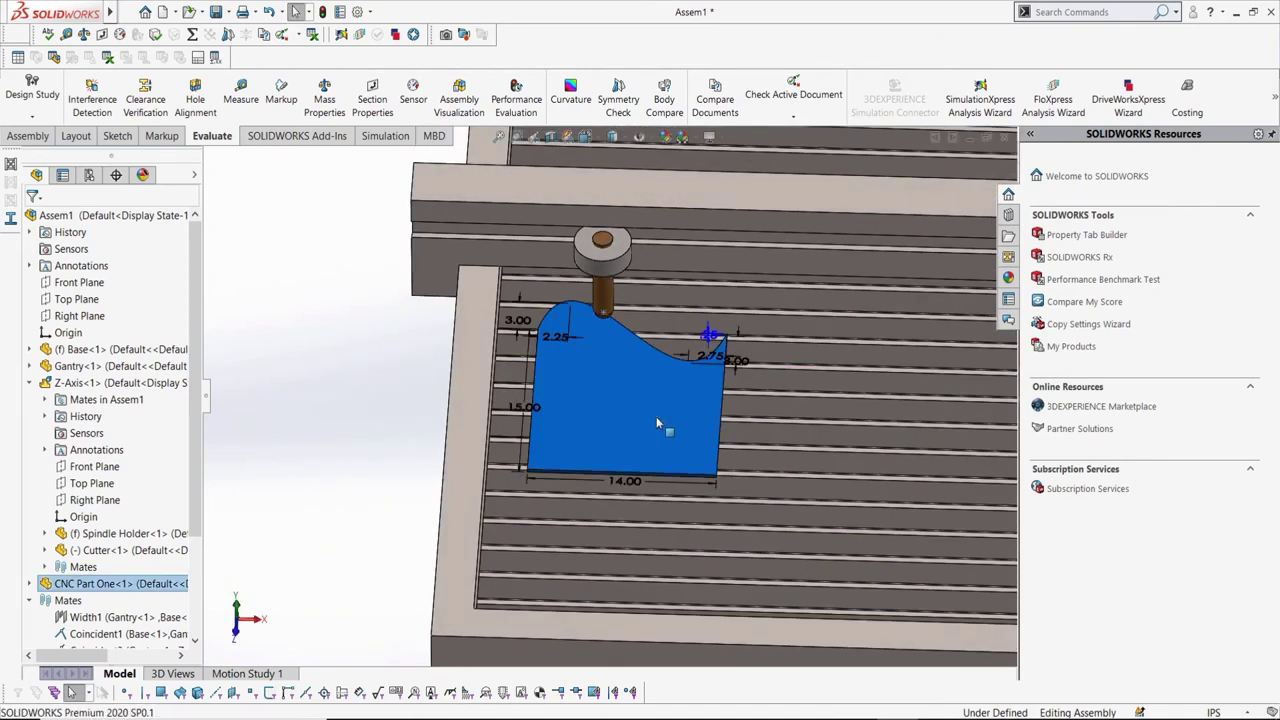
pyautogui.doubleClick(522, 410)
pyautogui.write('12')
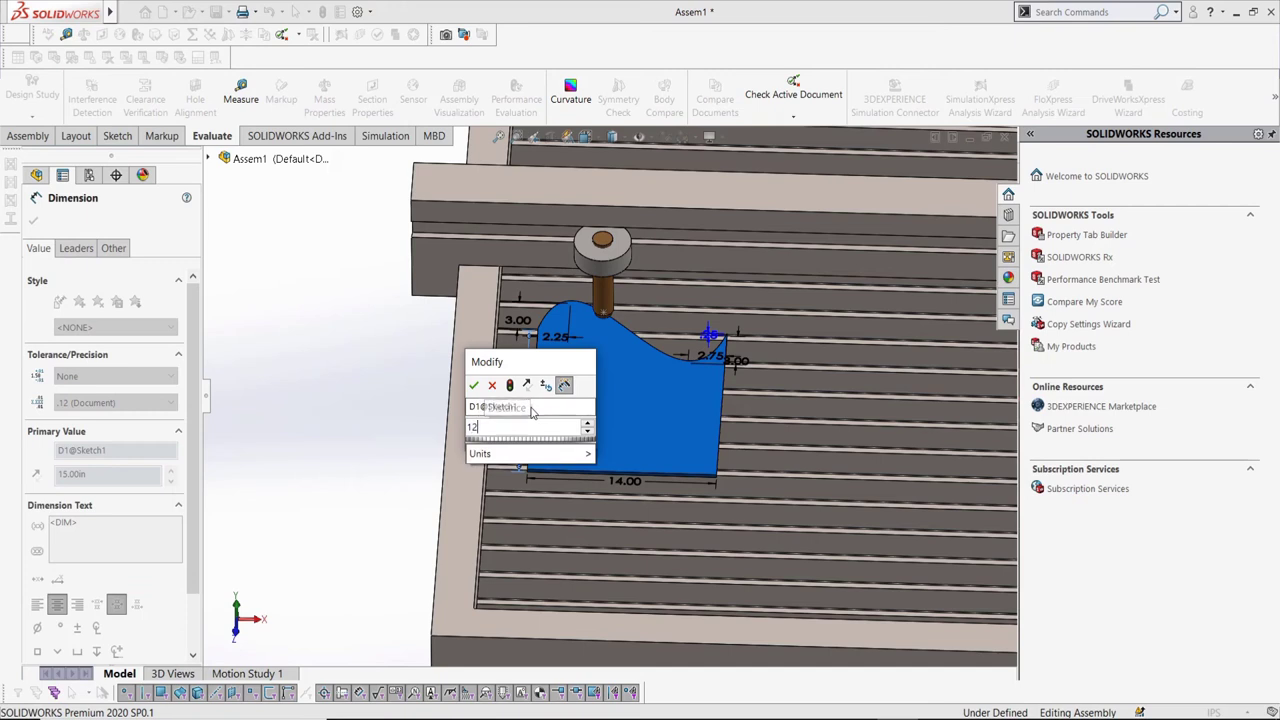
pyautogui.press('Return')
# Step: Set the width along CNC Part One's straight front edge to 10 in and rebuild the assembly
pyautogui.doubleClick(630, 480)
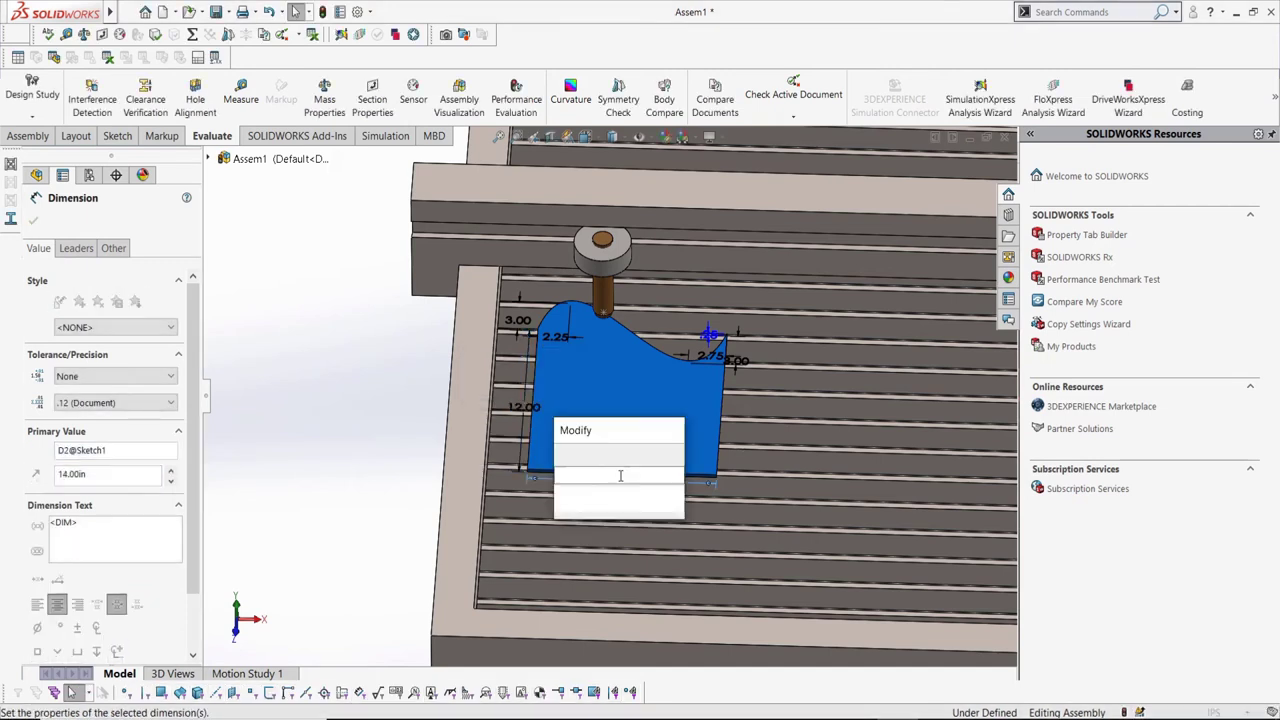
pyautogui.write('10')
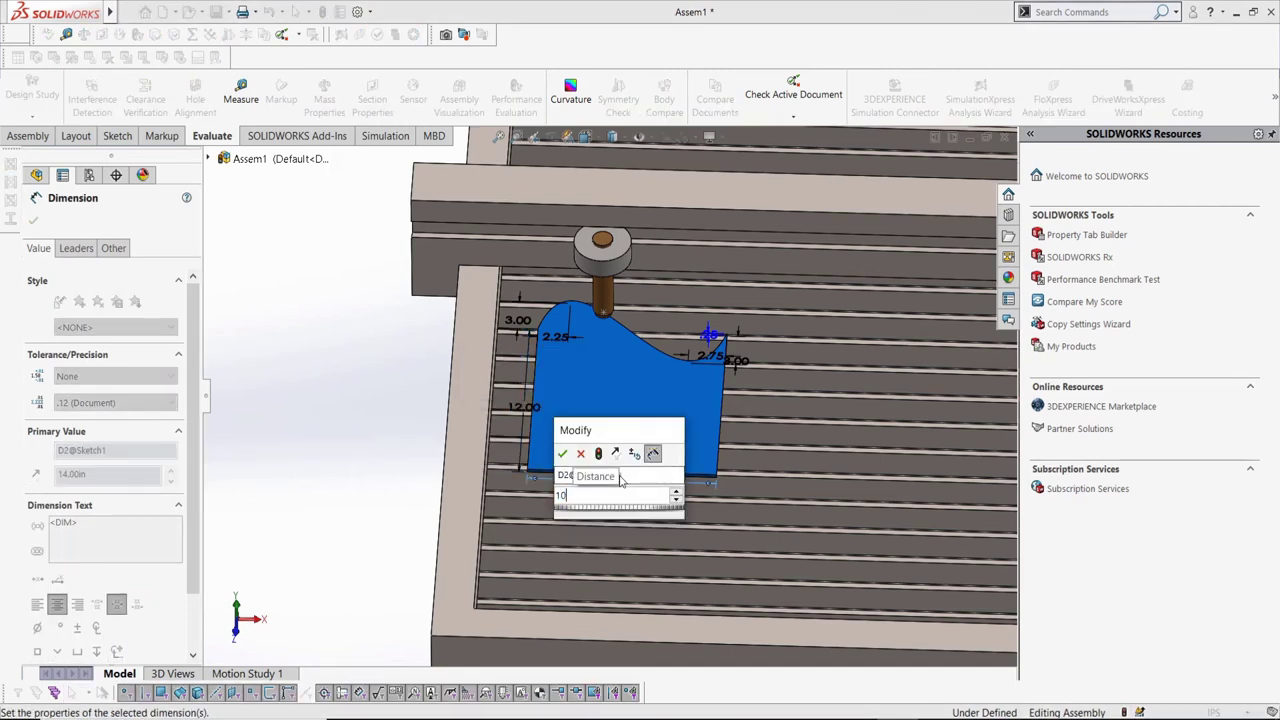
pyautogui.press('Return')
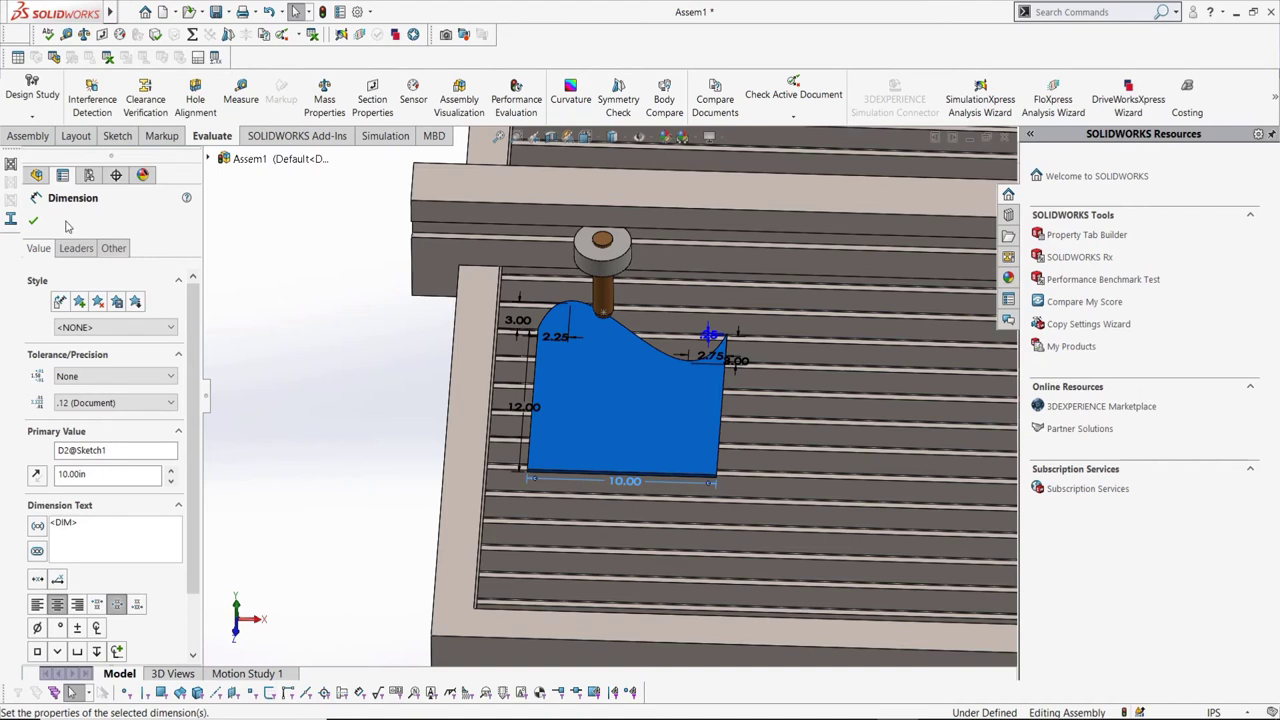
pyautogui.click(34, 222)
pyautogui.click(320, 12)
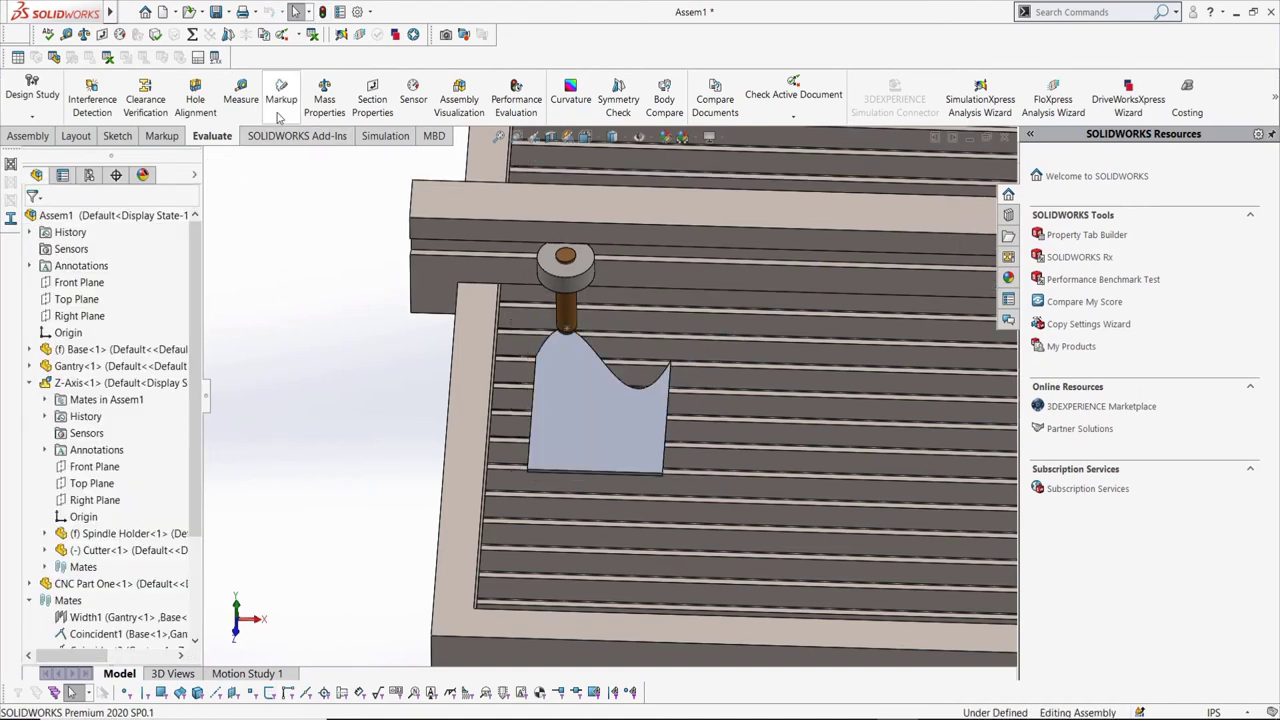
# Step: Check the resized assembly's center of mass relative to Coordinate System1 in Mass Properties
pyautogui.click(324, 98)
pyautogui.moveTo(914, 483); pyautogui.dragTo(873, 452)
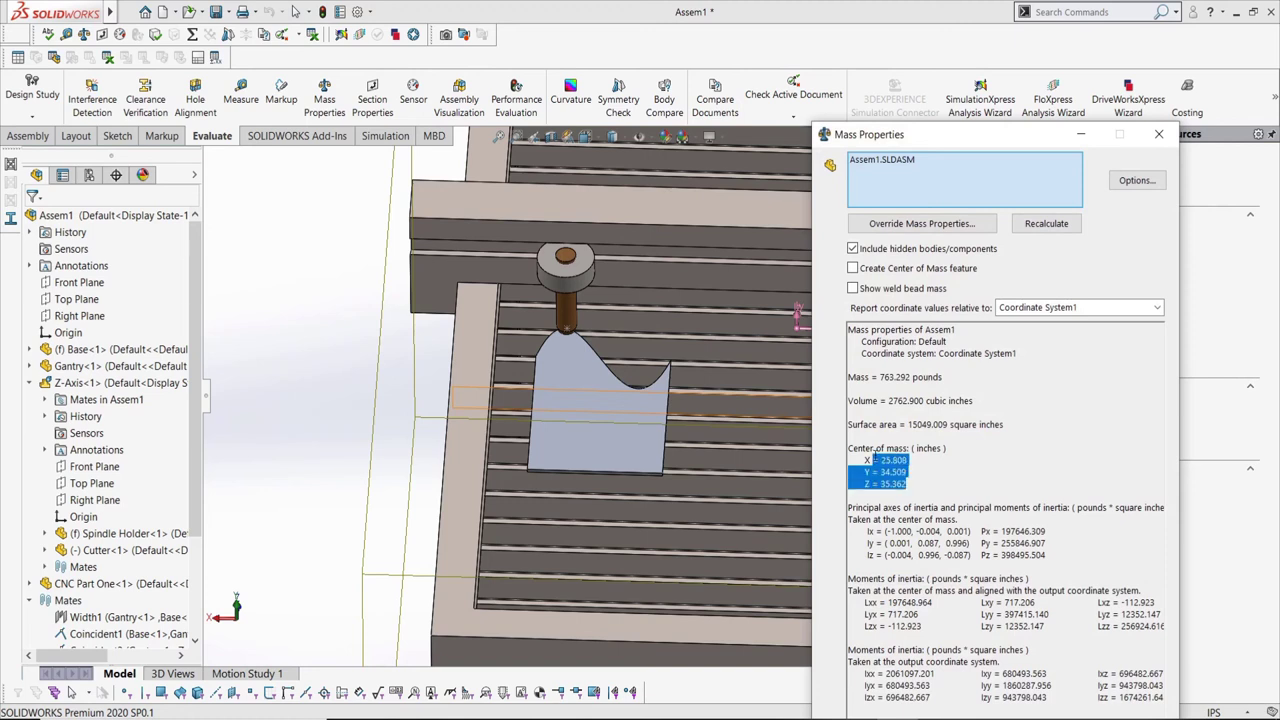
pyautogui.click(1158, 136)
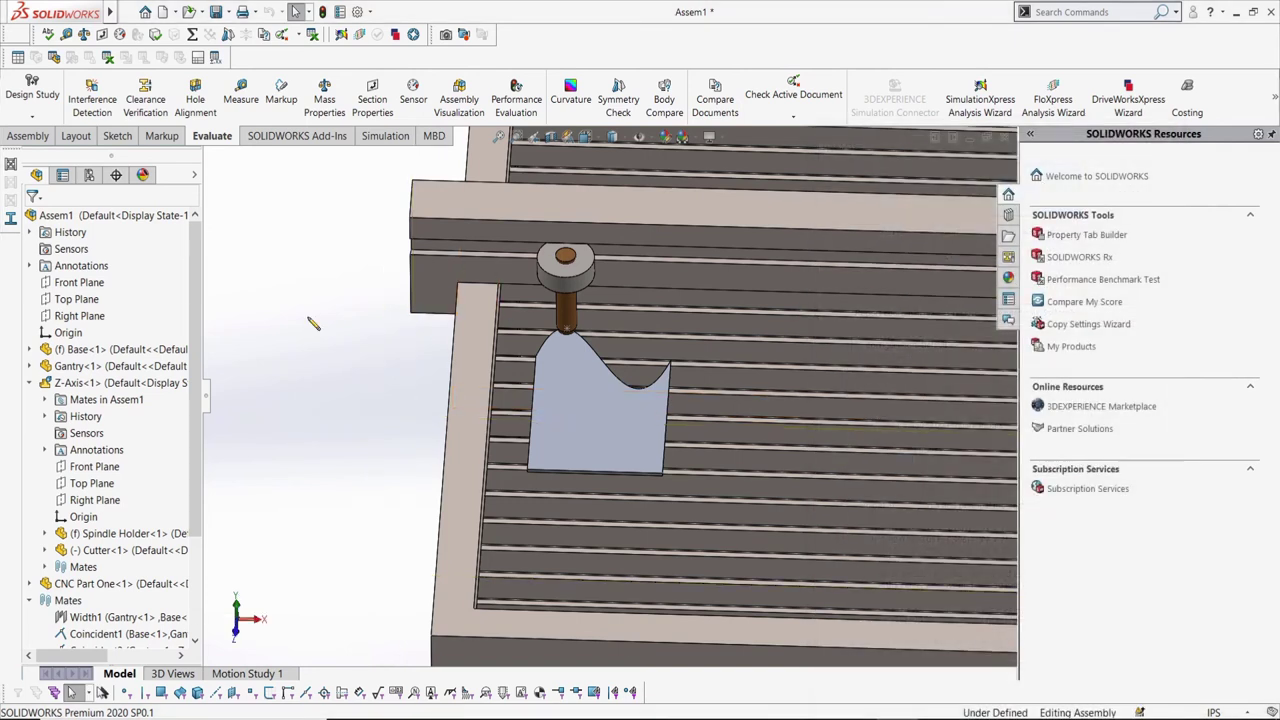
# Step: Delete the CNC Part One component from the assembly
pyautogui.press('f')
pyautogui.scroll(-5, 648, 398)
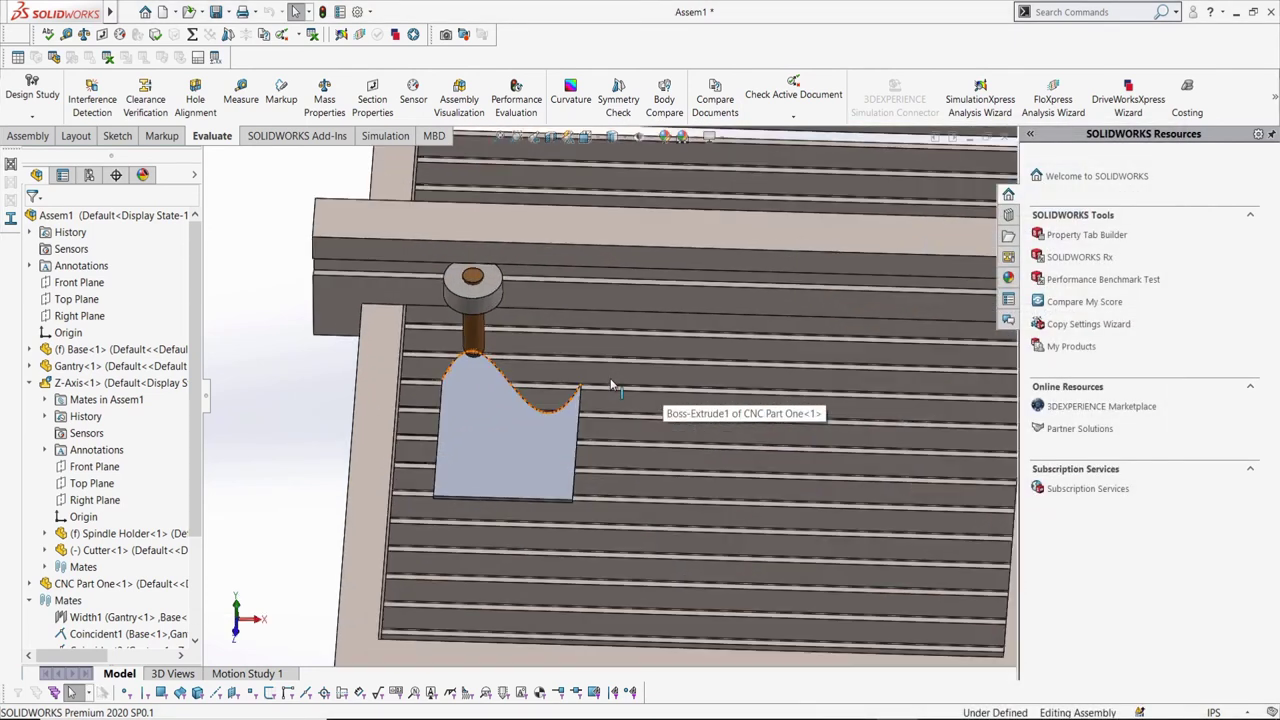
pyautogui.scroll(-3, 110, 510)
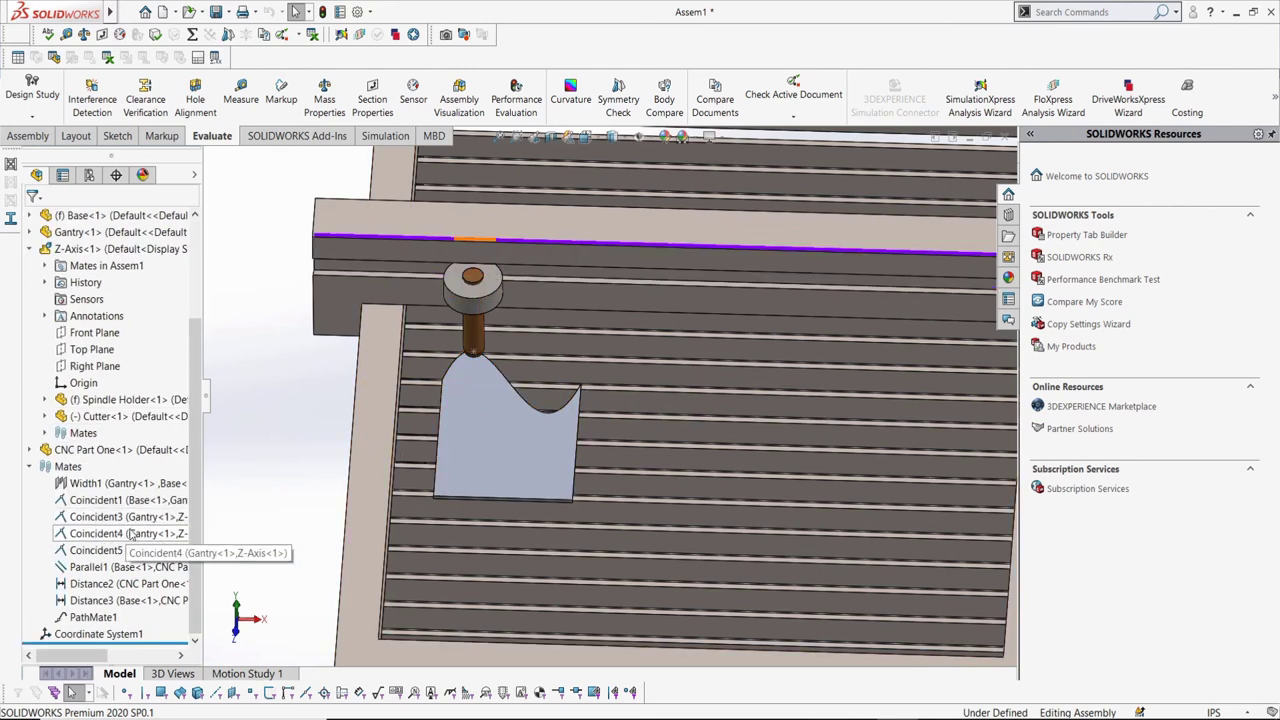
pyautogui.rightClick(488, 443)
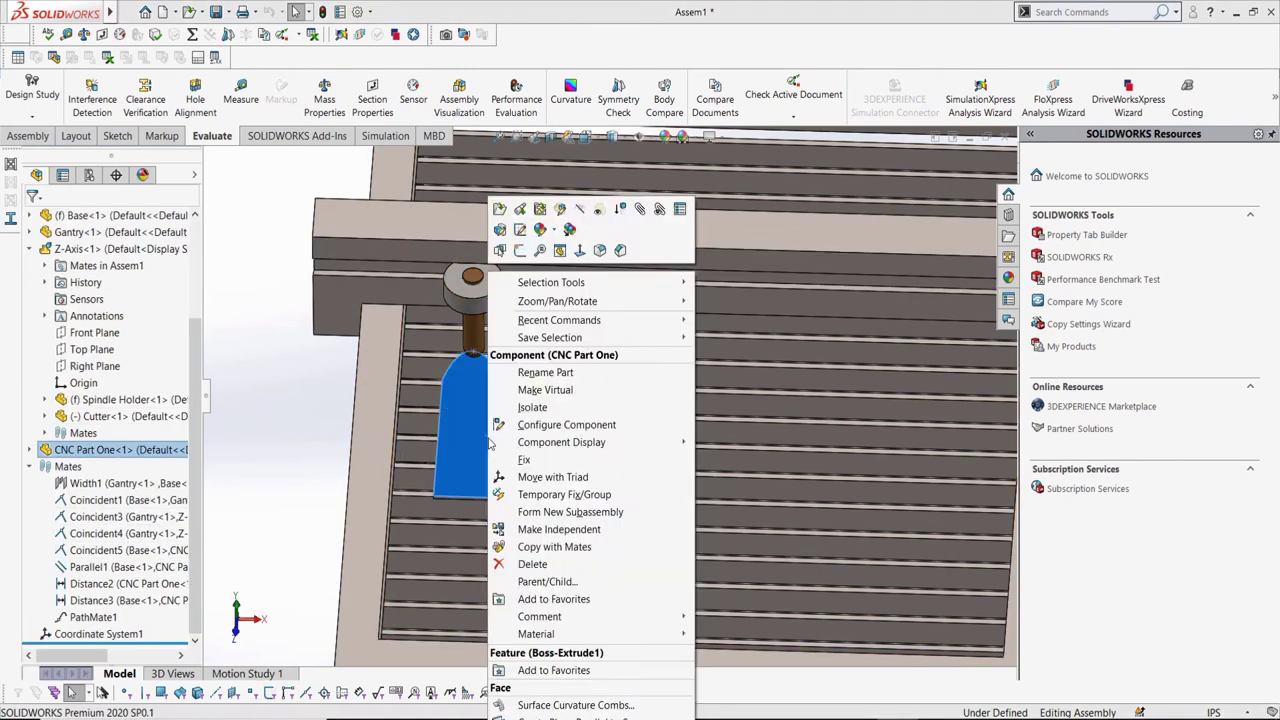
pyautogui.click(530, 564)
pyautogui.click(735, 298)
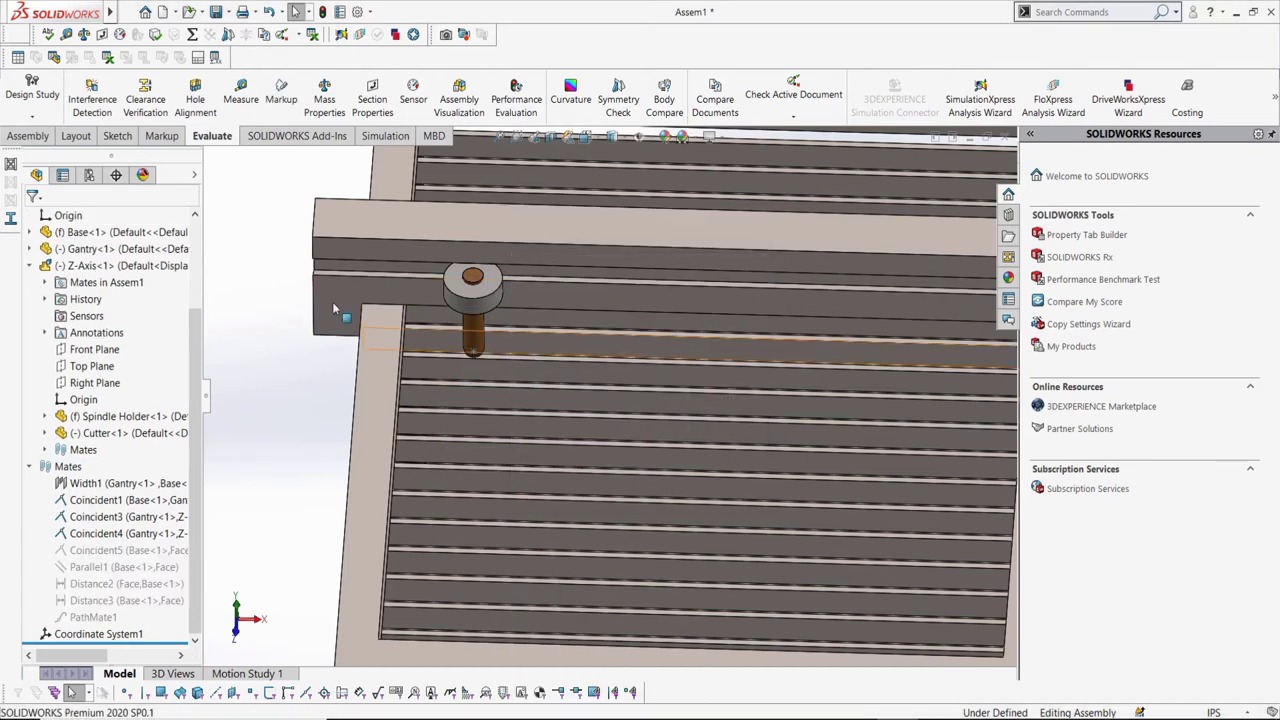
# Step: Insert the CNC Part Two component and place it on the base's slatted bed beneath the cutter
pyautogui.click(29, 135)
pyautogui.click(99, 94)
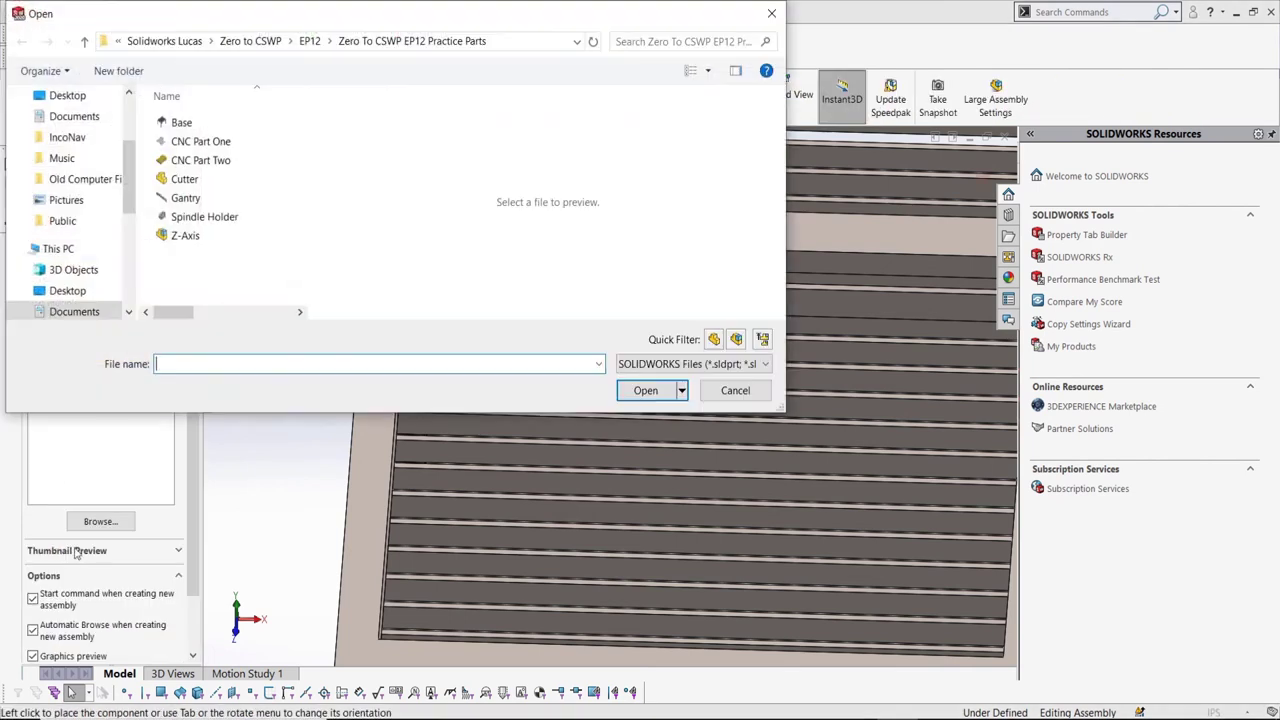
pyautogui.click(200, 160)
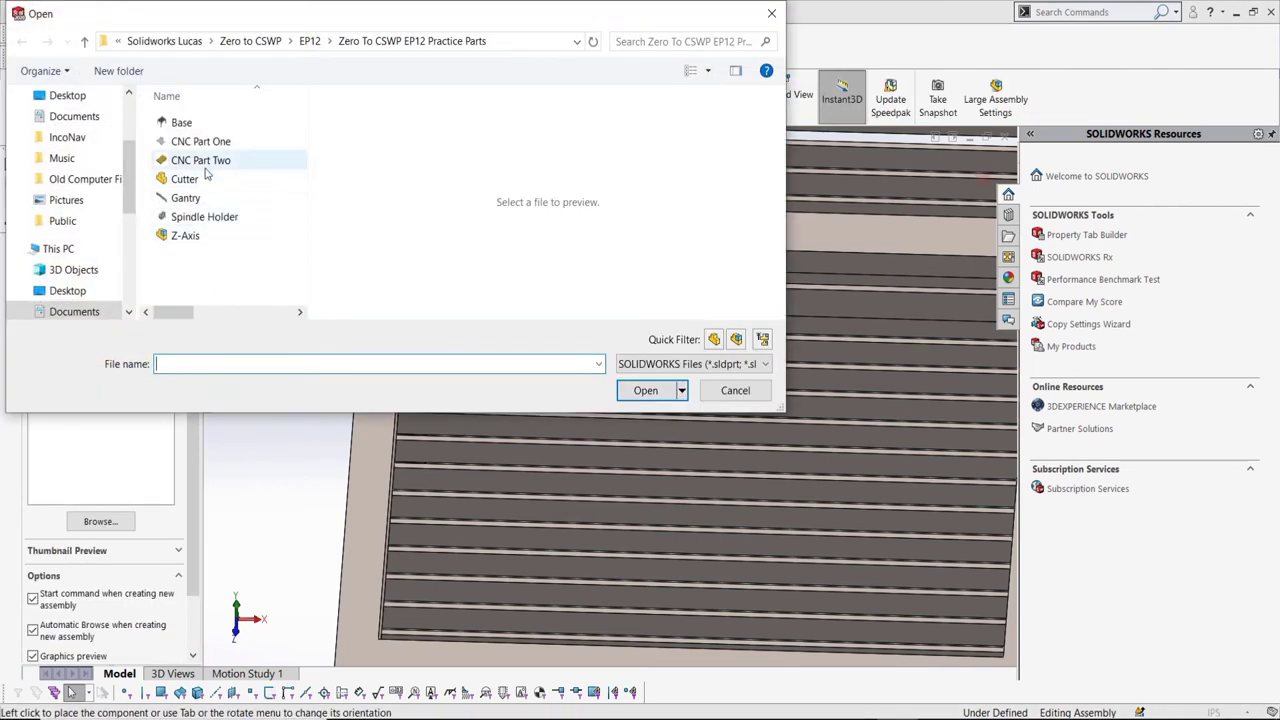
pyautogui.click(640, 392)
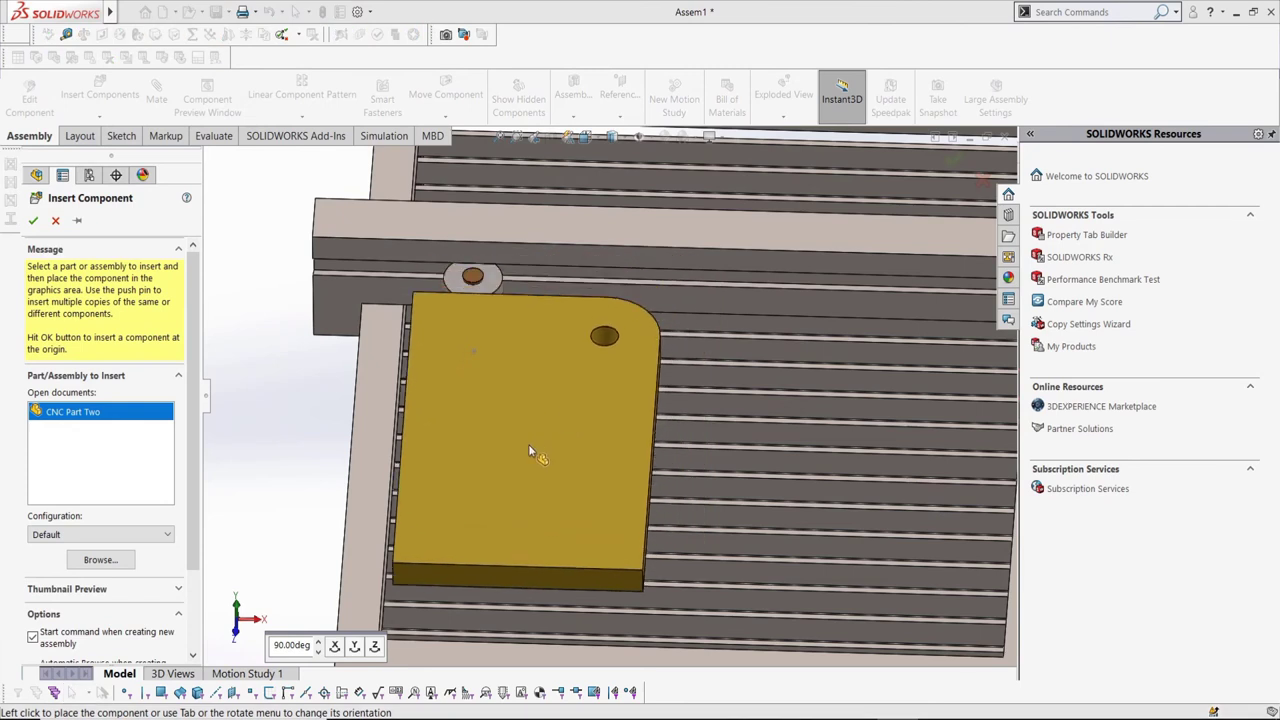
pyautogui.click(490, 427)
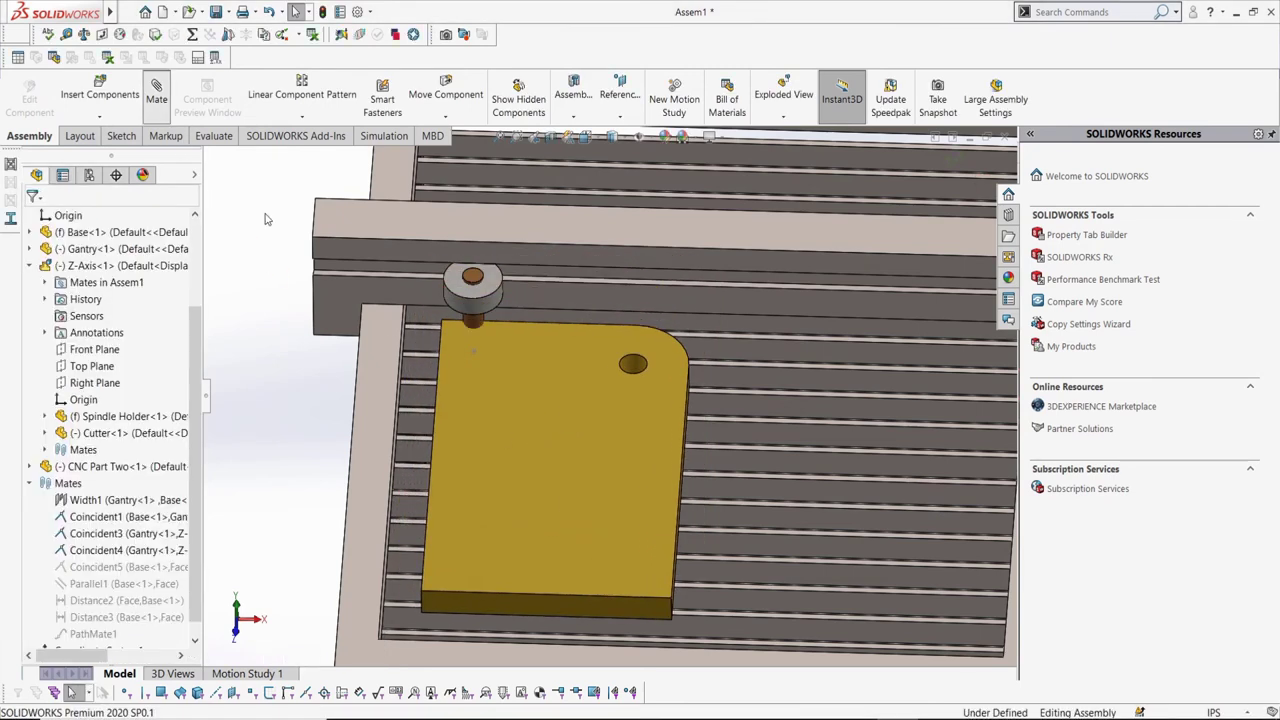
# Step: Add a coincident mate between the top of the base's slats and the bottom face of CNC Part Two
pyautogui.click(157, 97)
pyautogui.scroll(-6, 478, 606)
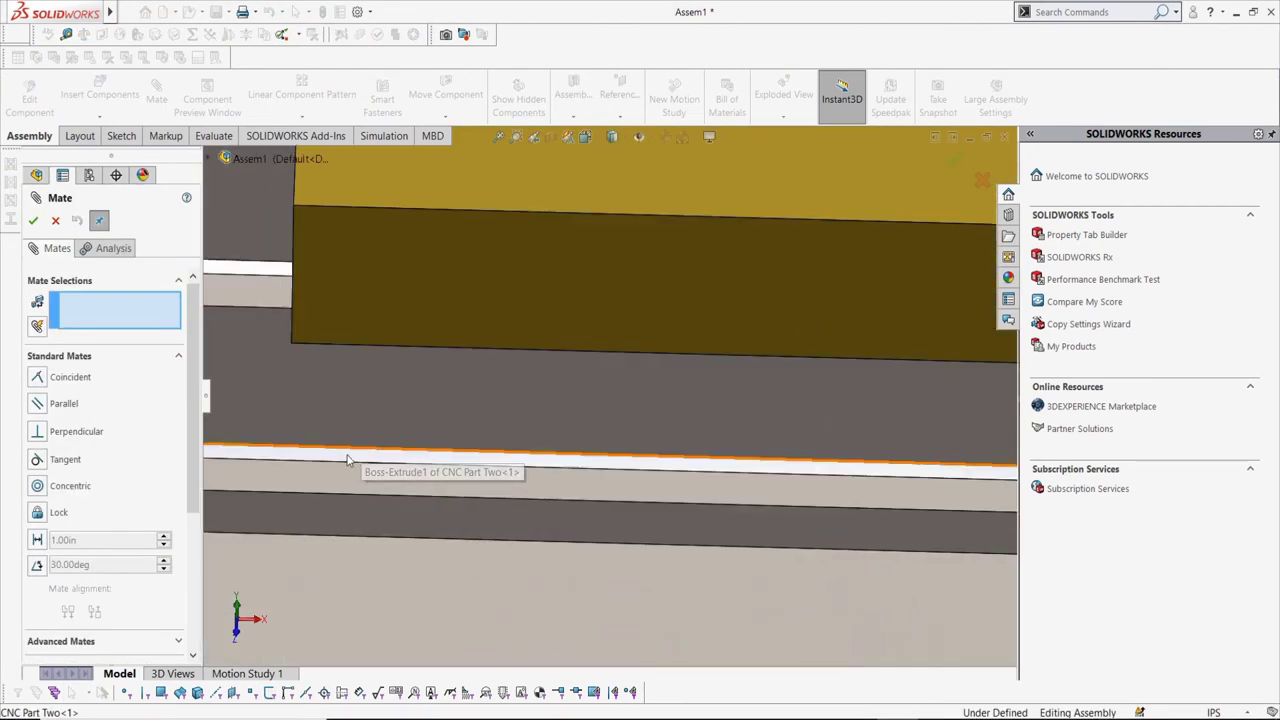
pyautogui.click(346, 480)
pyautogui.scroll(4, 346, 483)
pyautogui.moveTo(370, 460); pyautogui.dragTo(420, 306, button='middle')
pyautogui.click(755, 555)
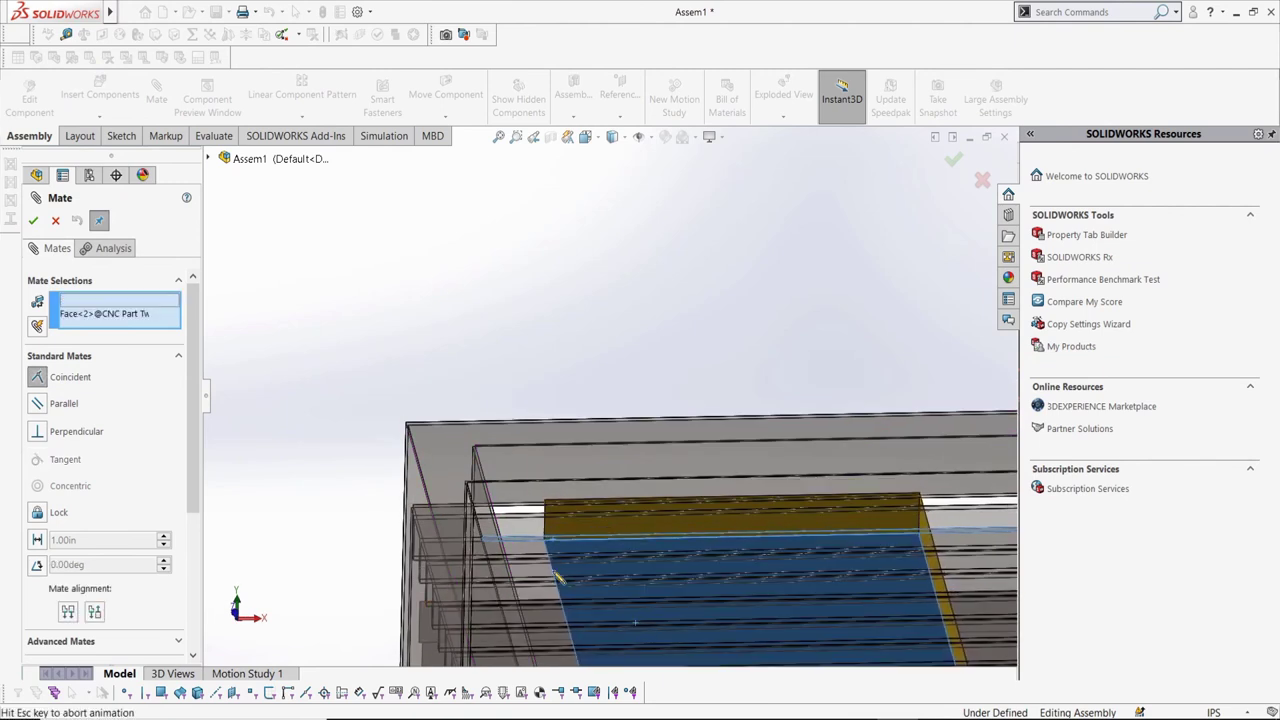
pyautogui.click(797, 587)
pyautogui.moveTo(687, 479); pyautogui.dragTo(608, 417, button='middle')
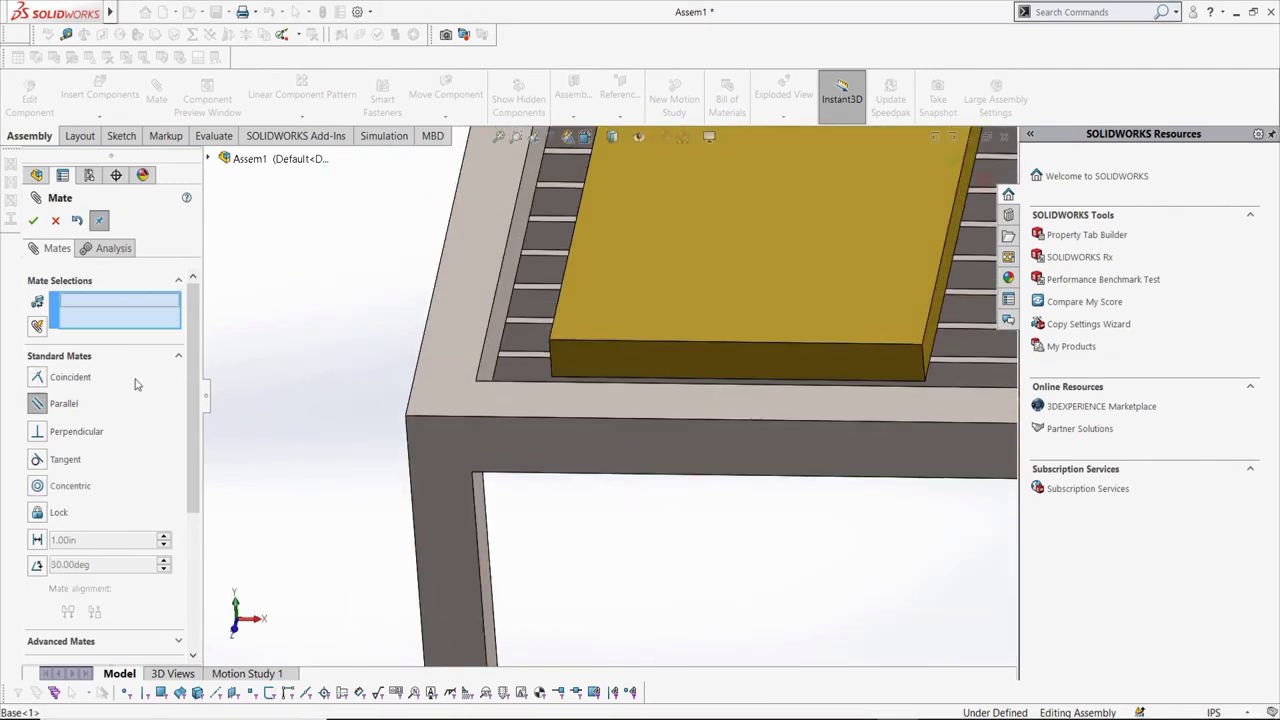
# Step: Add a parallel mate between CNC Part Two's front face and the base's outer front face
pyautogui.click(562, 352)
pyautogui.click(539, 434)
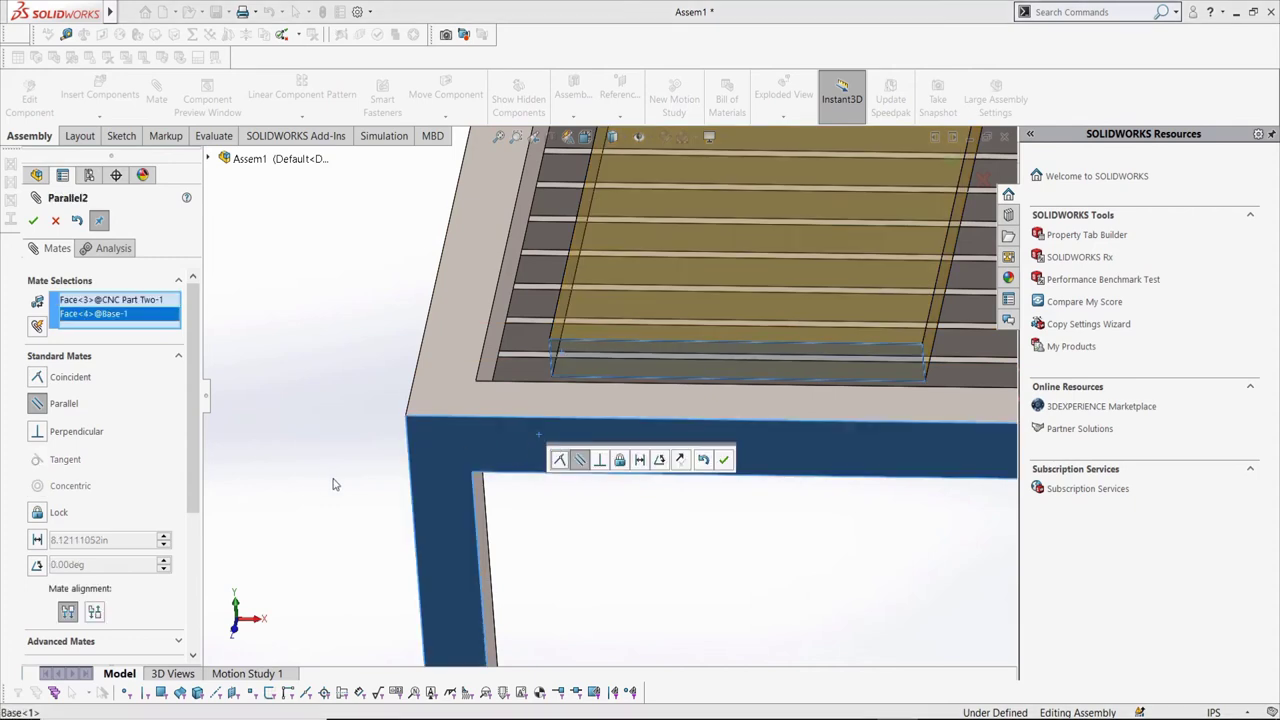
pyautogui.click(724, 460)
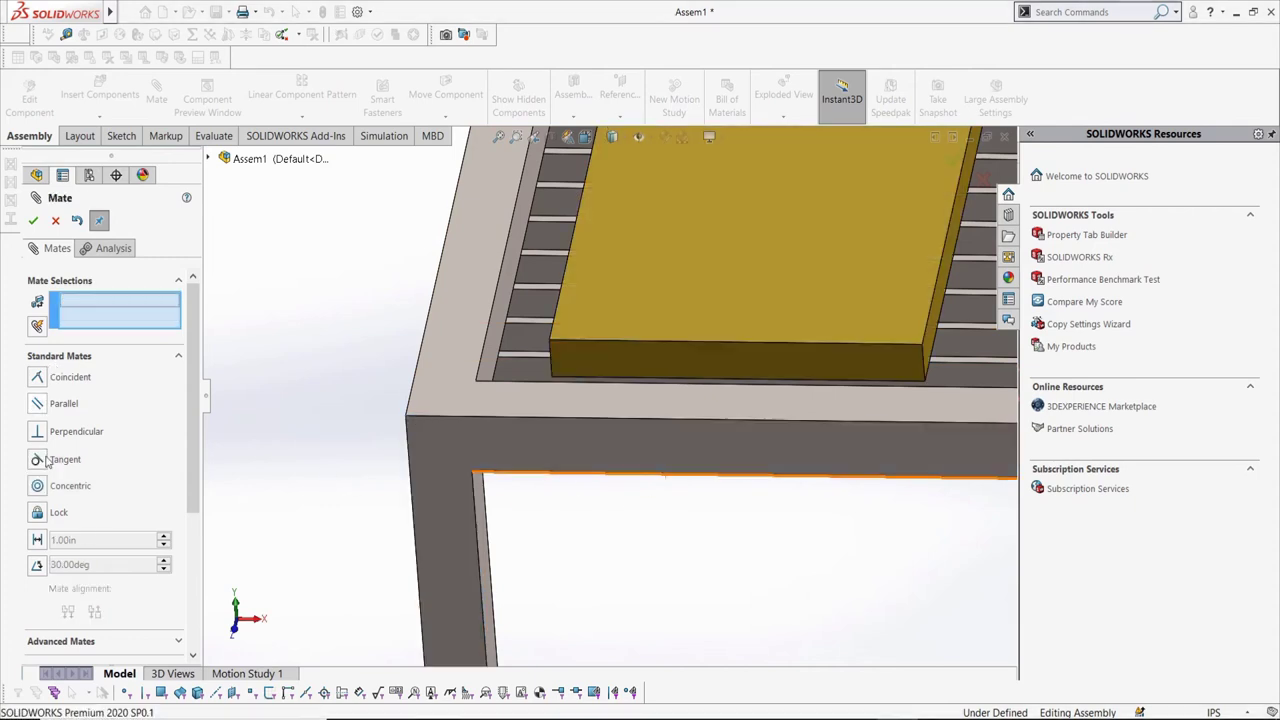
# Step: Add an 18 in distance mate between CNC Part Two's front face and the inner face of the base's front rail
pyautogui.click(37, 539)
pyautogui.click(571, 357)
pyautogui.moveTo(572, 363); pyautogui.dragTo(478, 543, button='middle')
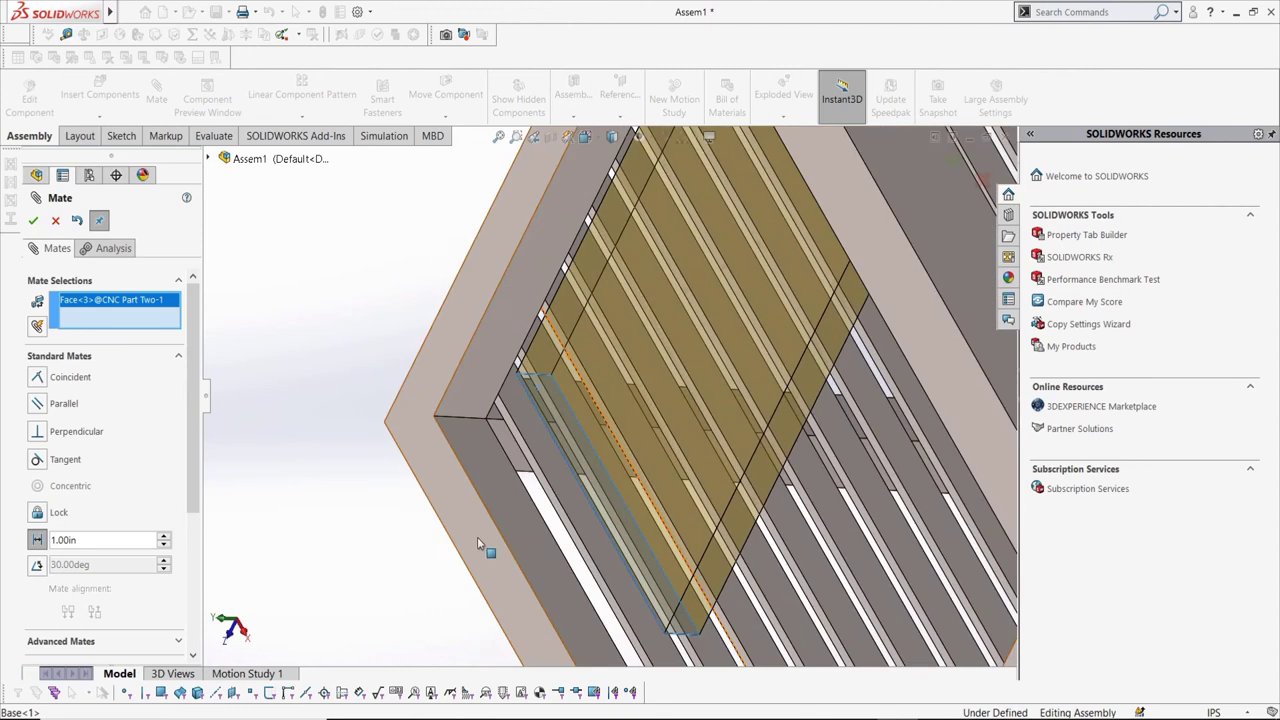
pyautogui.click(478, 545)
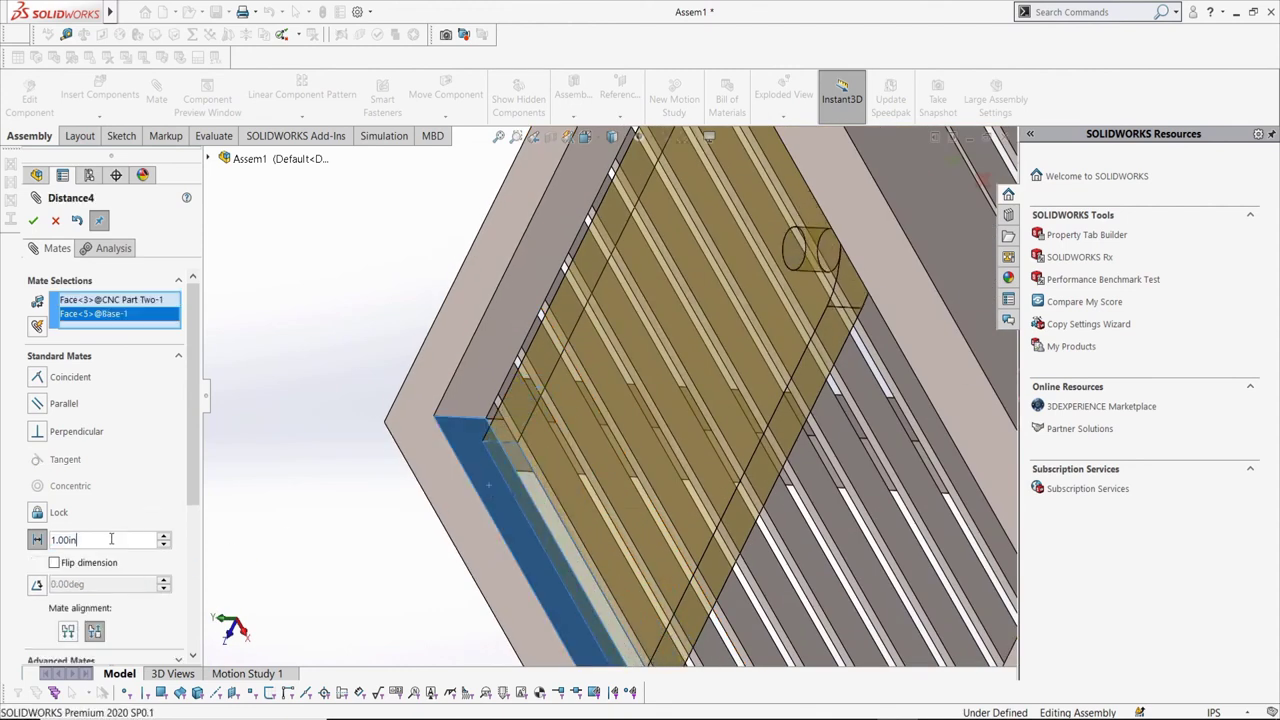
pyautogui.write('18')
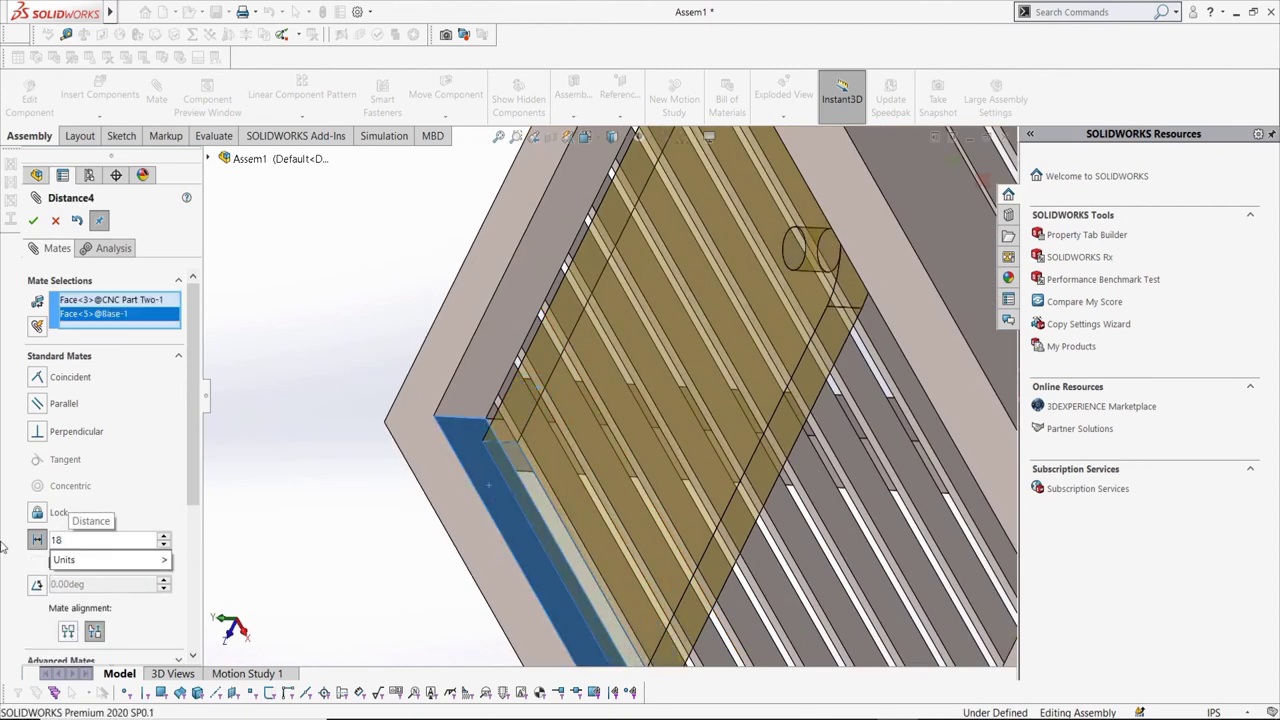
pyautogui.press('Return')
pyautogui.scroll(1, 443, 486)
pyautogui.moveTo(443, 486); pyautogui.dragTo(560, 350, button='middle')
pyautogui.scroll(2, 701, 263)
pyautogui.scroll(-1, 701, 263)
pyautogui.moveTo(701, 263); pyautogui.dragTo(600, 325, button='middle')
pyautogui.scroll(-1, 580, 315)
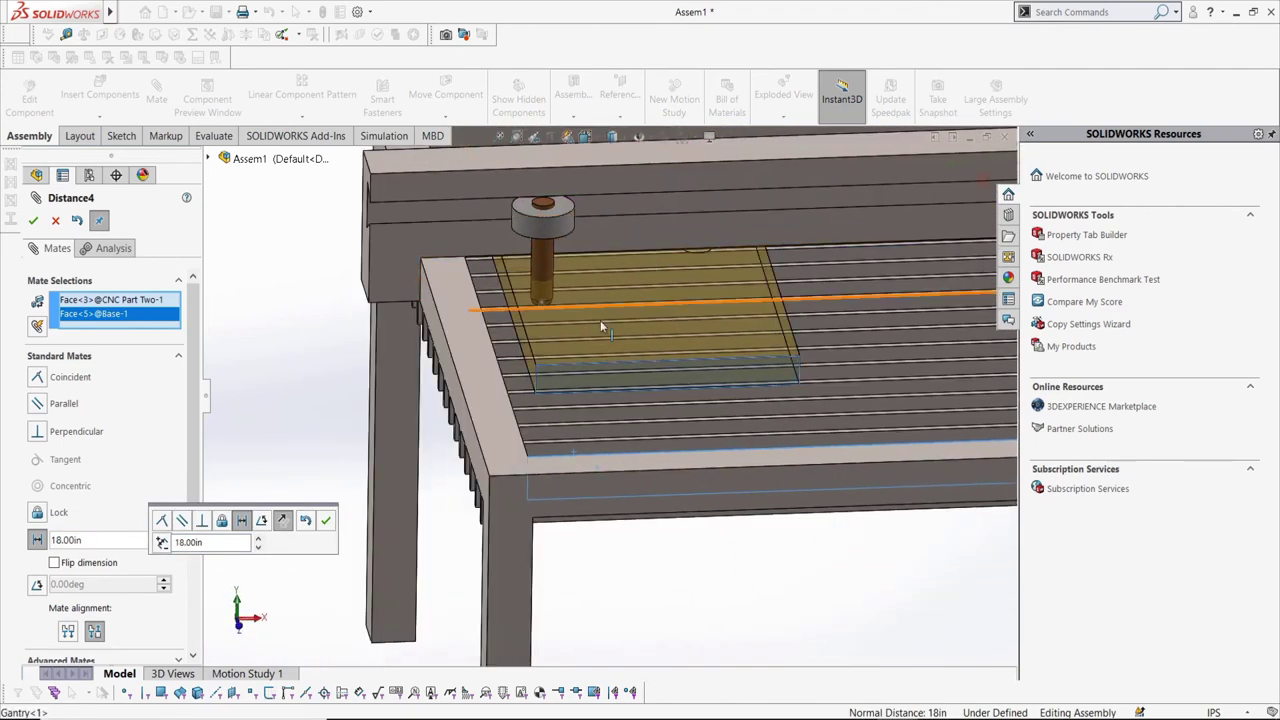
pyautogui.click(325, 520)
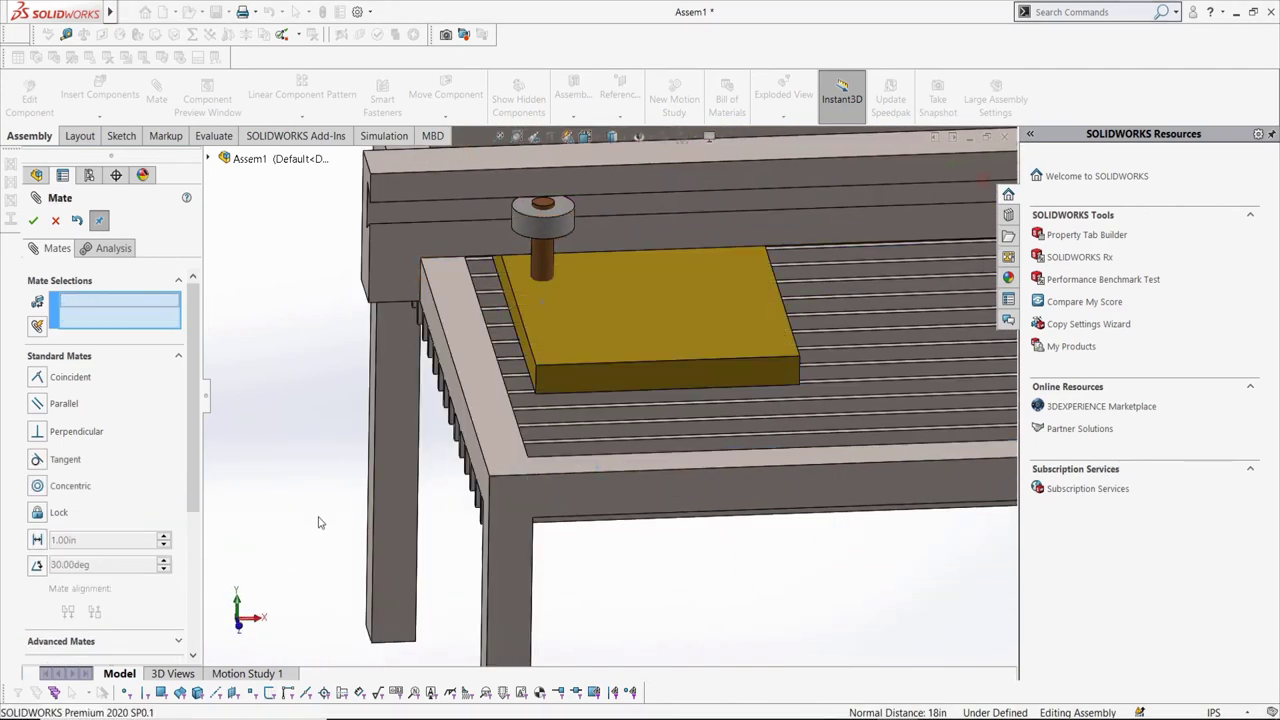
# Step: Add a 3 in distance mate between CNC Part Two's straight side face and the inner face of the adjacent base side rail
pyautogui.click(38, 541)
pyautogui.write('3')
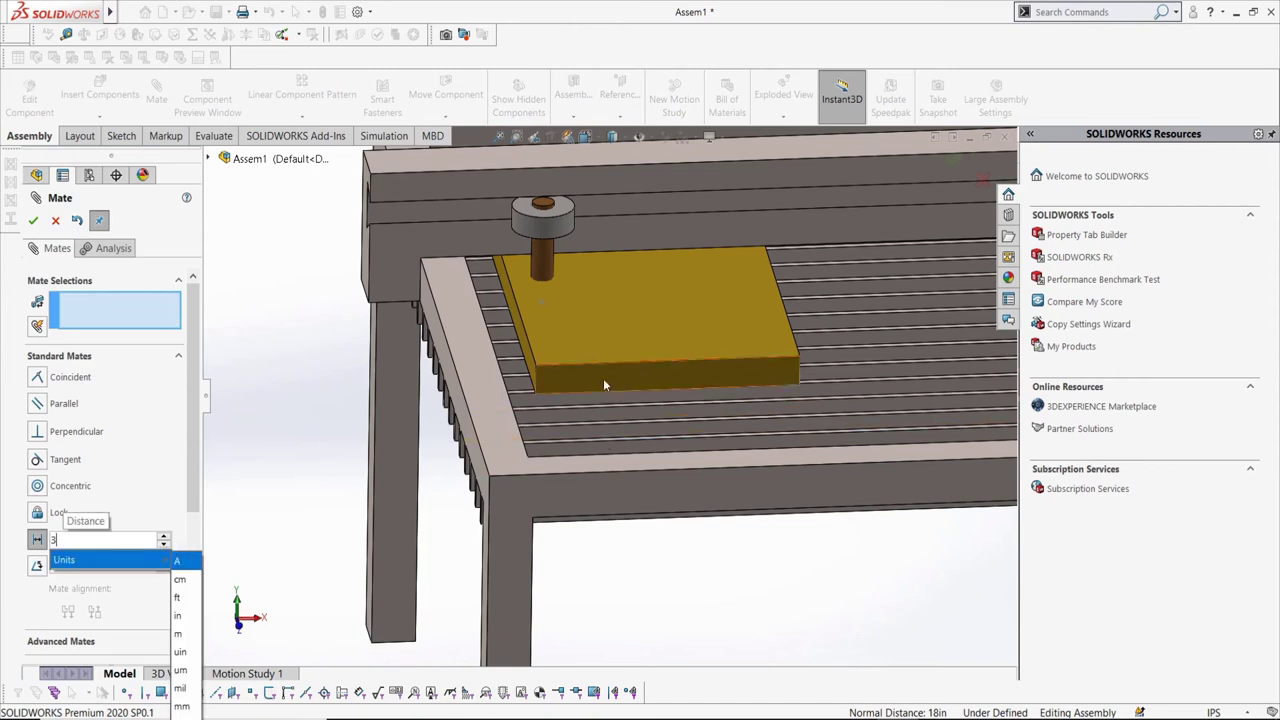
pyautogui.click(532, 367)
pyautogui.moveTo(534, 371); pyautogui.dragTo(474, 426, button='middle')
pyautogui.click(455, 379)
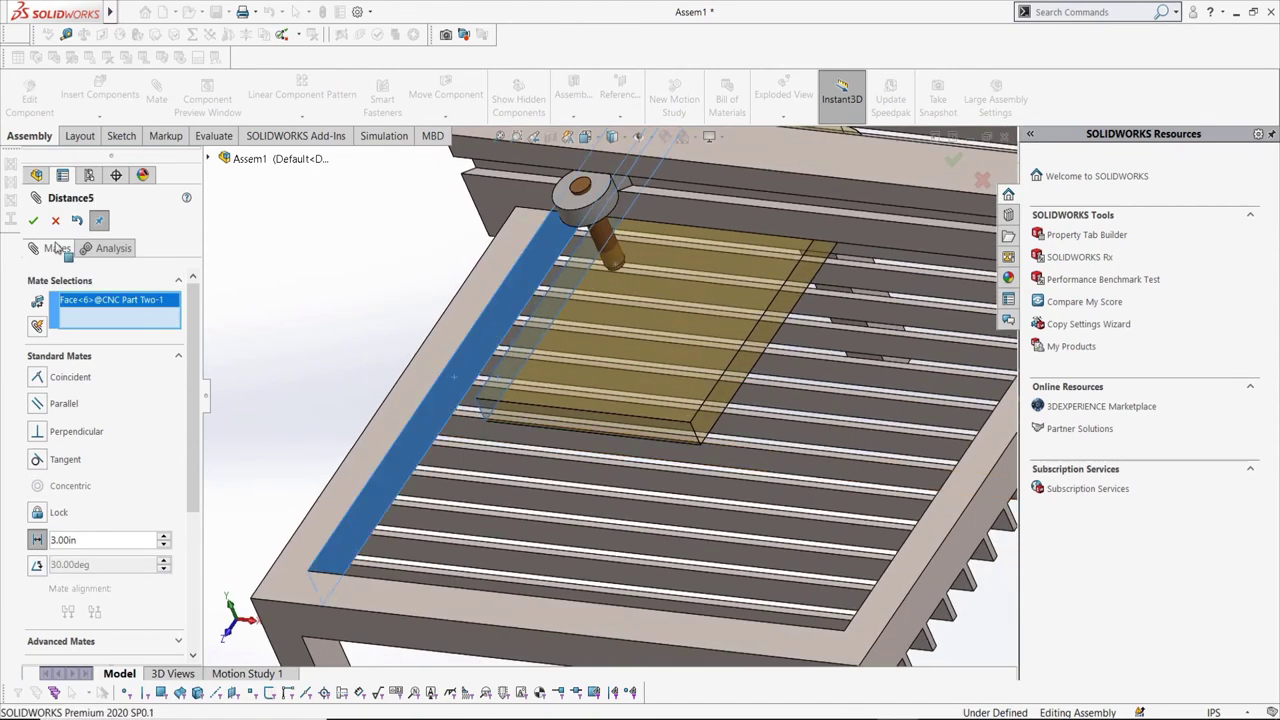
pyautogui.click(33, 220)
pyautogui.scroll(5, 558, 289)
pyautogui.moveTo(558, 289); pyautogui.dragTo(634, 290, button='middle')
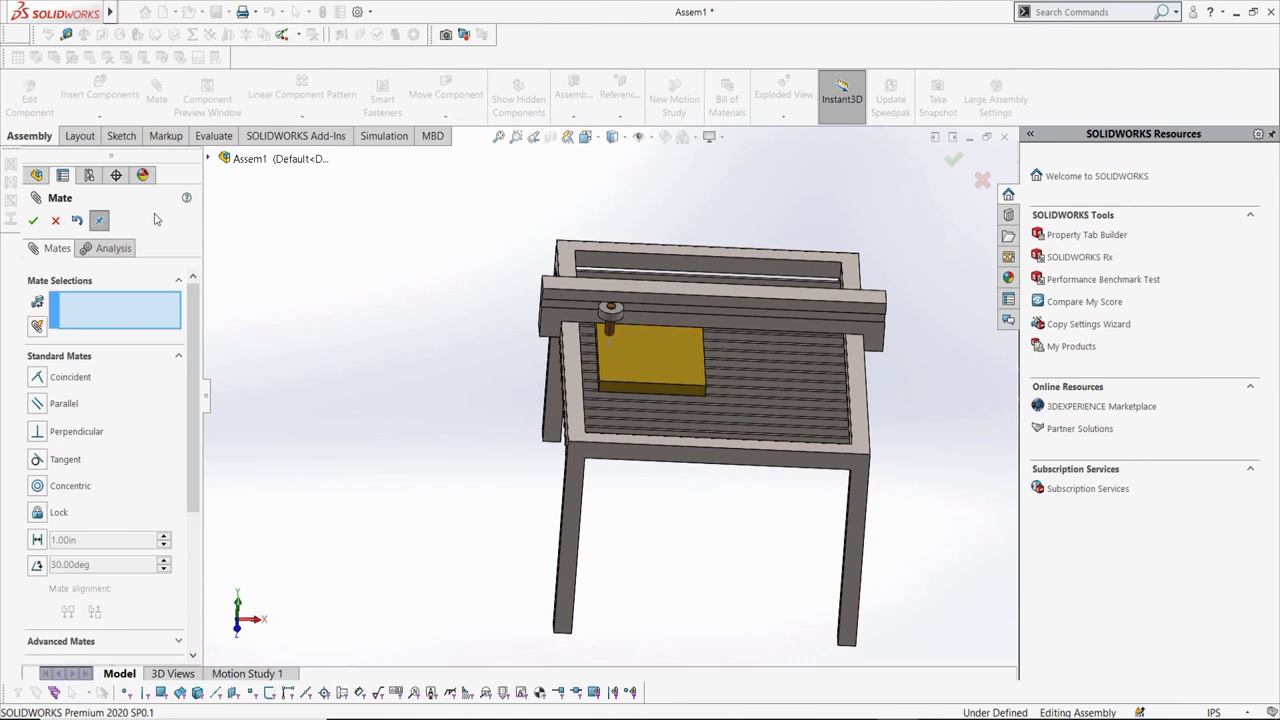
pyautogui.click(55, 220)
# Step: Run Interference Detection on the whole assembly and inspect each interference in the results
pyautogui.scroll(-2, 795, 311)
pyautogui.moveTo(752, 312); pyautogui.dragTo(698, 330, button='middle')
pyautogui.scroll(-5, 614, 362)
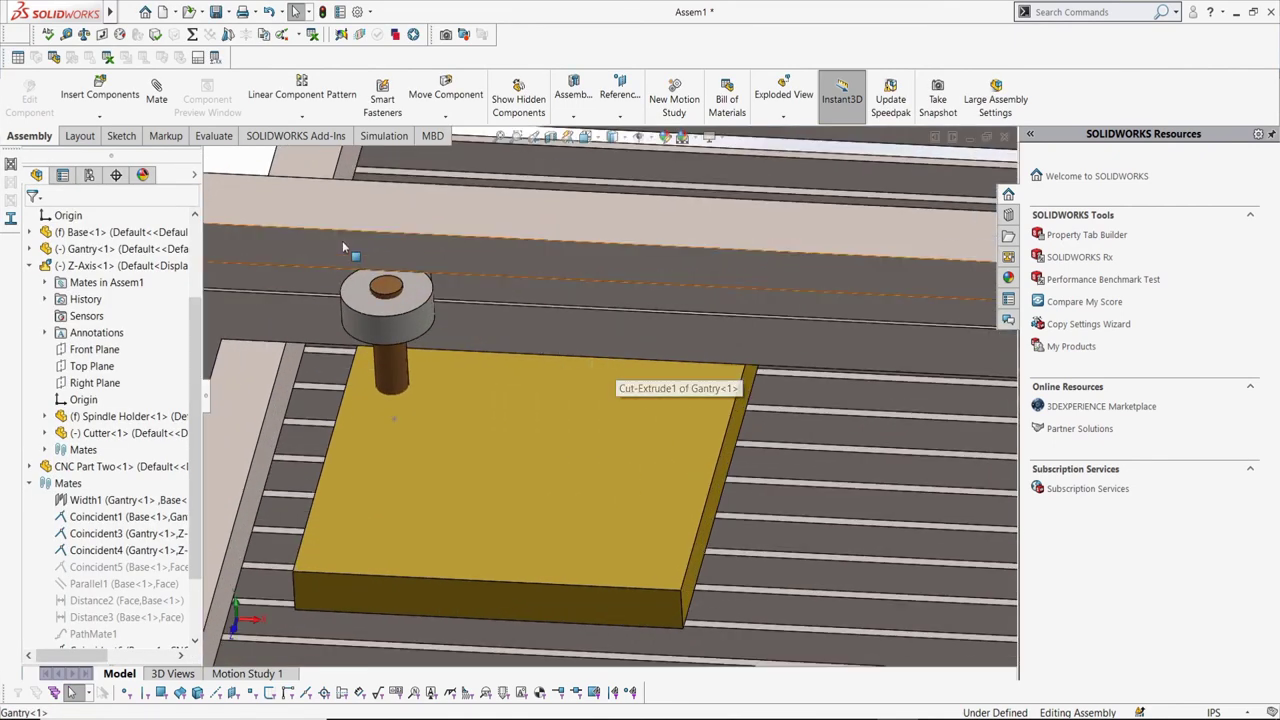
pyautogui.click(210, 136)
pyautogui.click(92, 98)
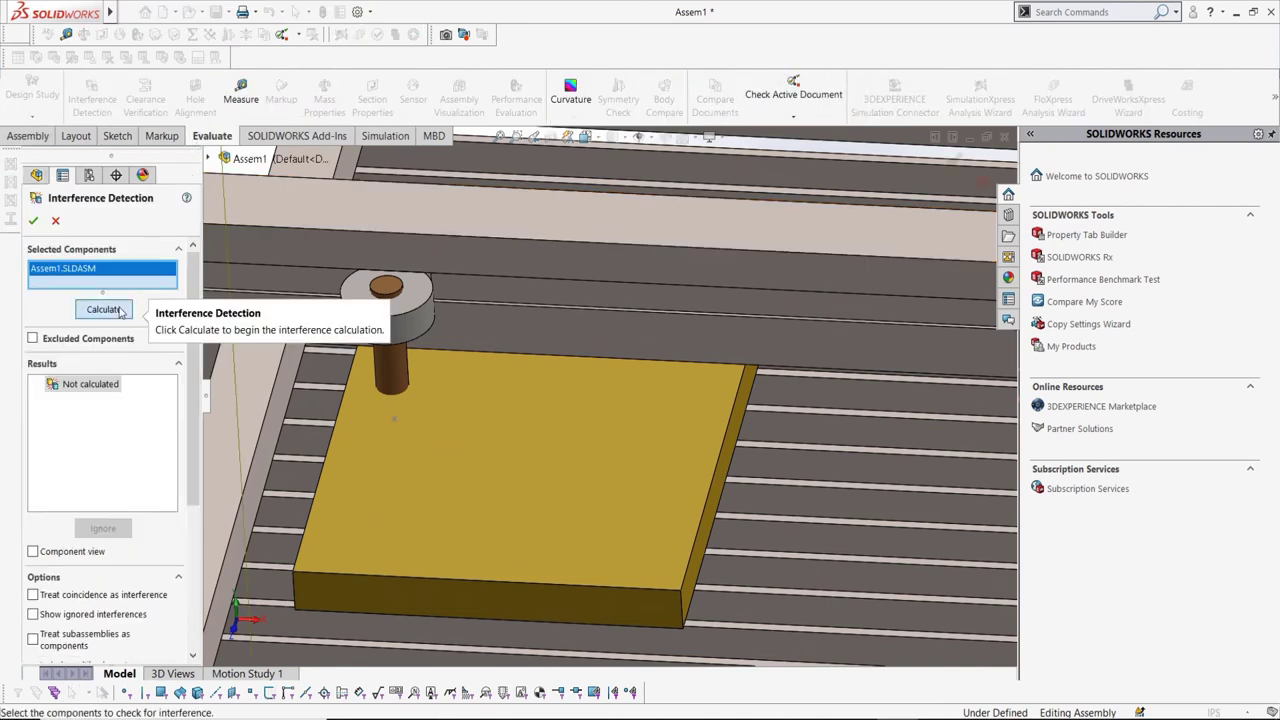
pyautogui.click(104, 310)
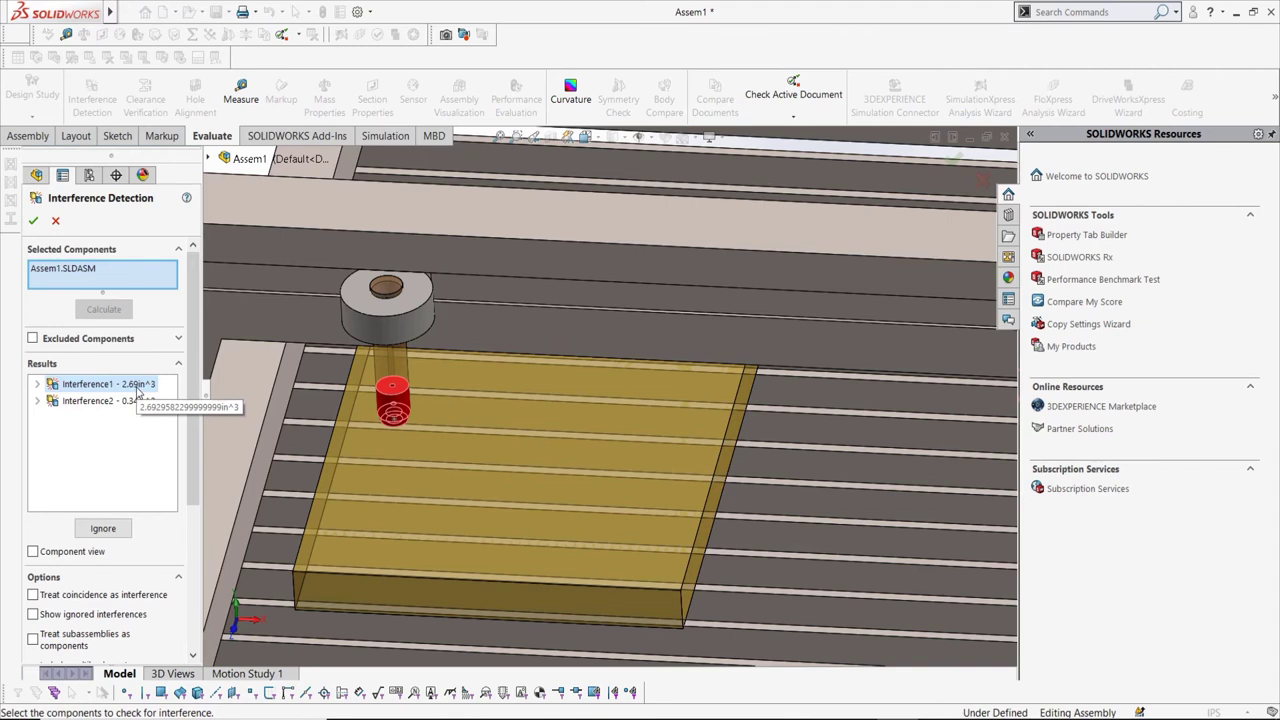
pyautogui.click(150, 400)
pyautogui.click(122, 386)
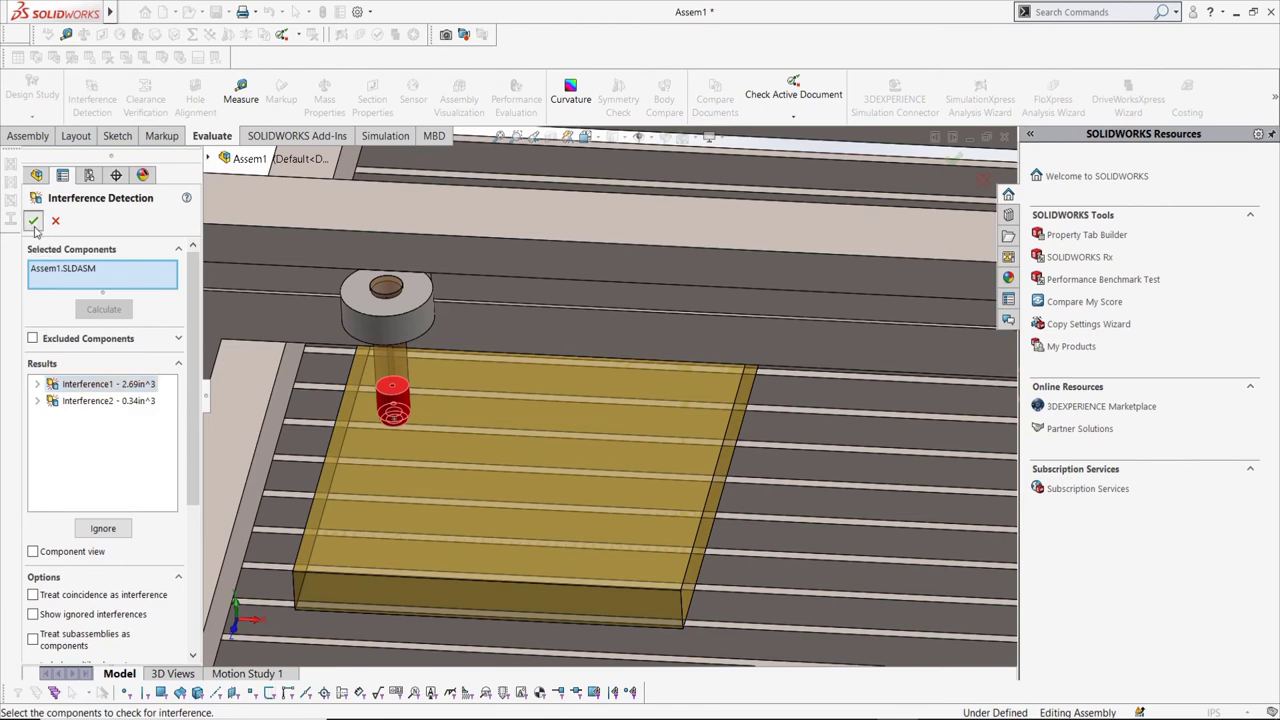
pyautogui.click(33, 222)
# Step: Add a coincident mate between the gantry's rear face and the base's rear face
pyautogui.scroll(-4, 610, 430)
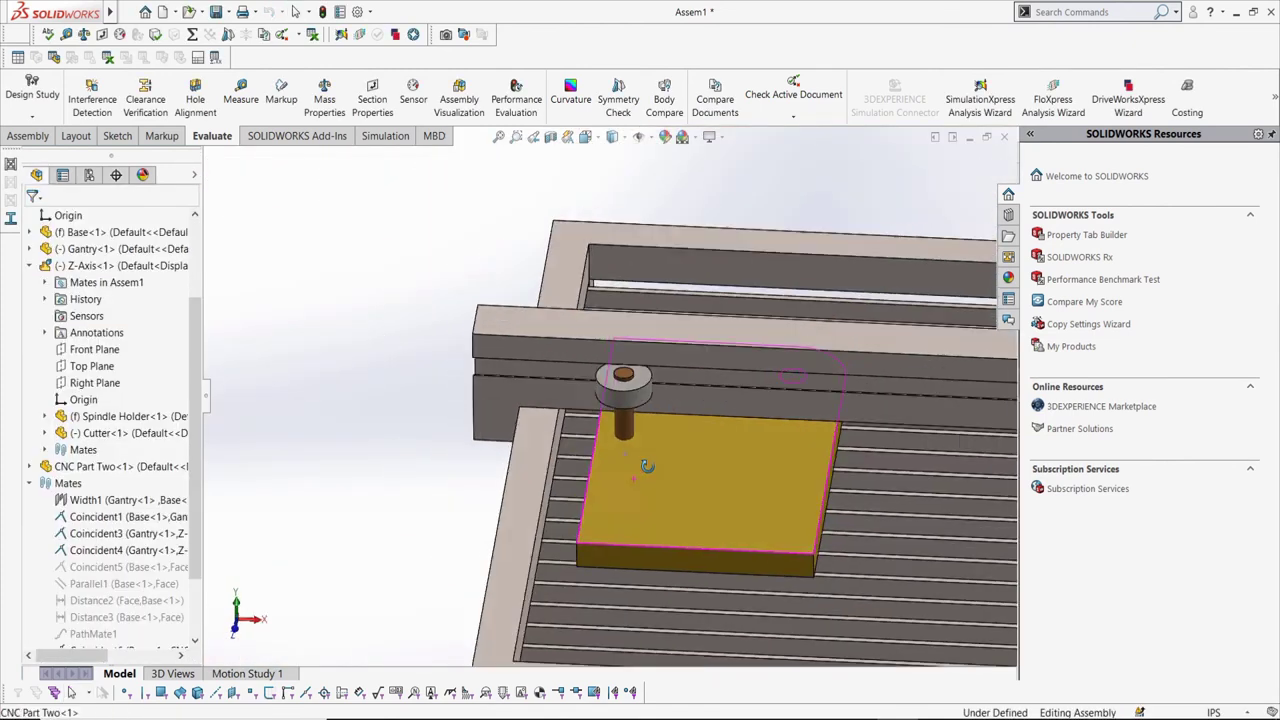
pyautogui.scroll(-1, 664, 473)
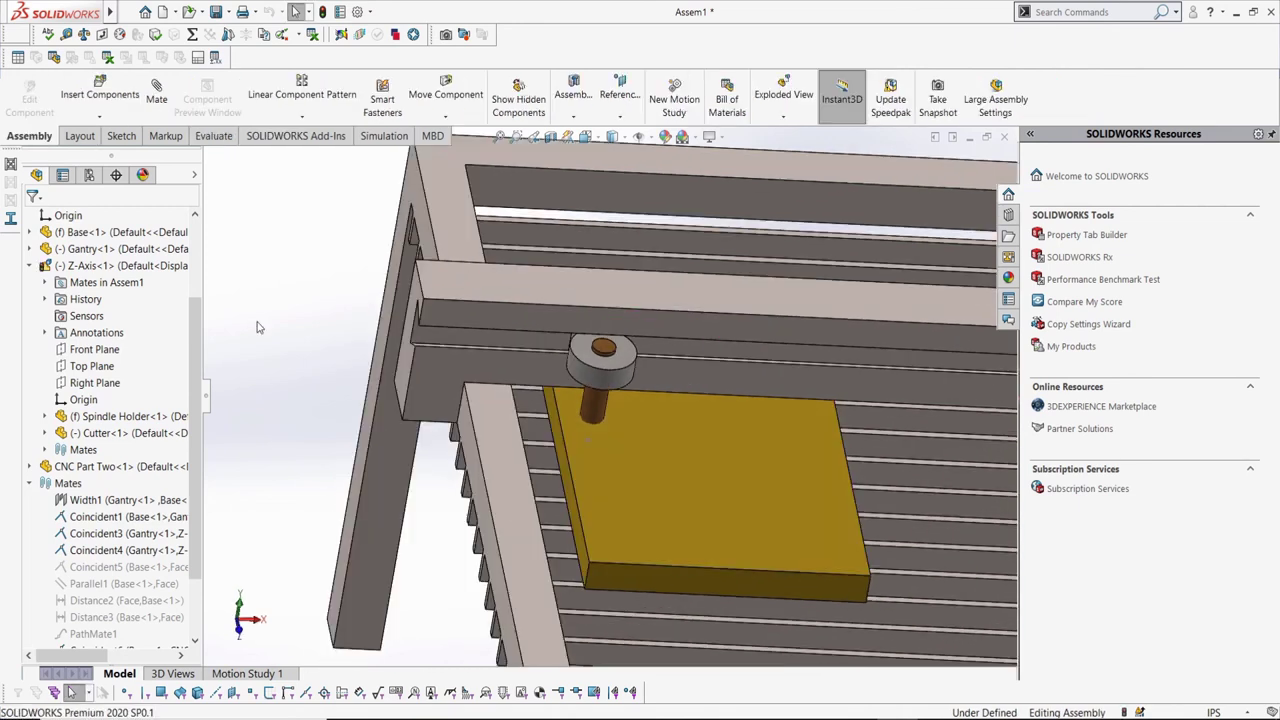
pyautogui.click(156, 92)
pyautogui.moveTo(520, 330); pyautogui.dragTo(499, 315, button='middle')
pyautogui.click(488, 297)
pyautogui.scroll(3, 436, 295)
pyautogui.scroll(-3, 436, 260)
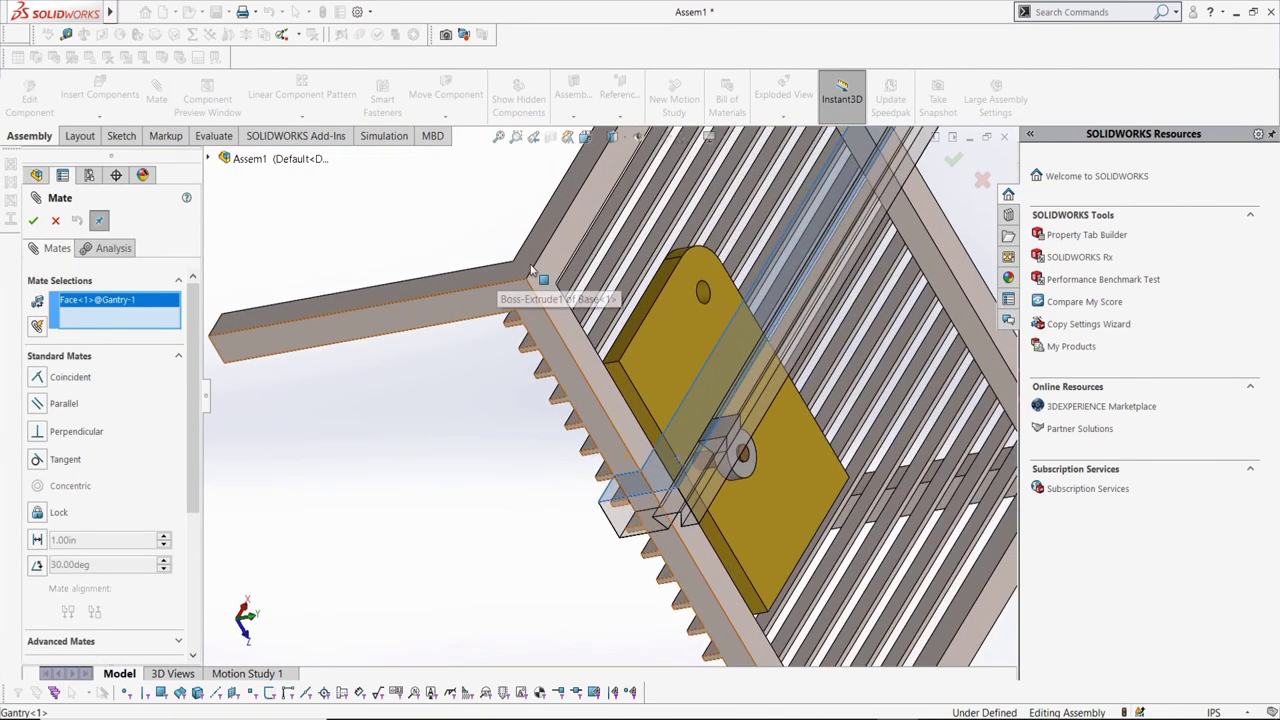
pyautogui.click(521, 266)
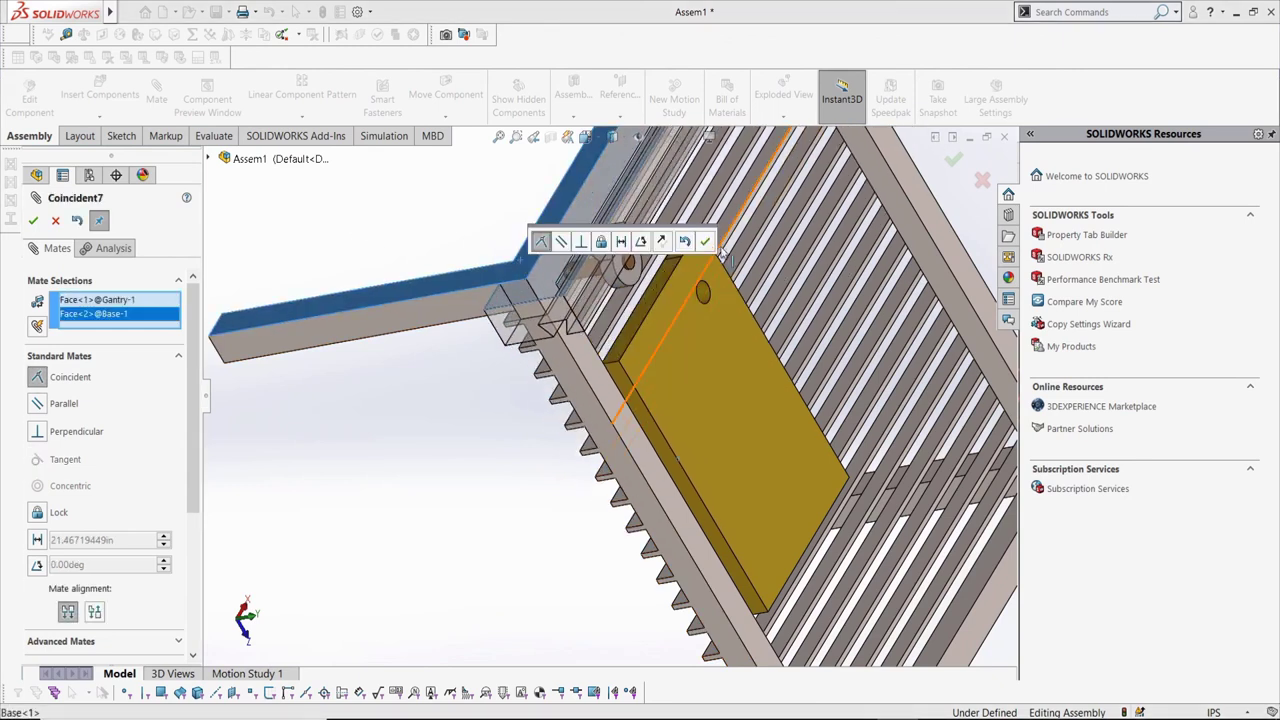
pyautogui.click(705, 242)
pyautogui.moveTo(660, 280); pyautogui.dragTo(577, 255, button='middle')
pyautogui.scroll(1, 577, 255)
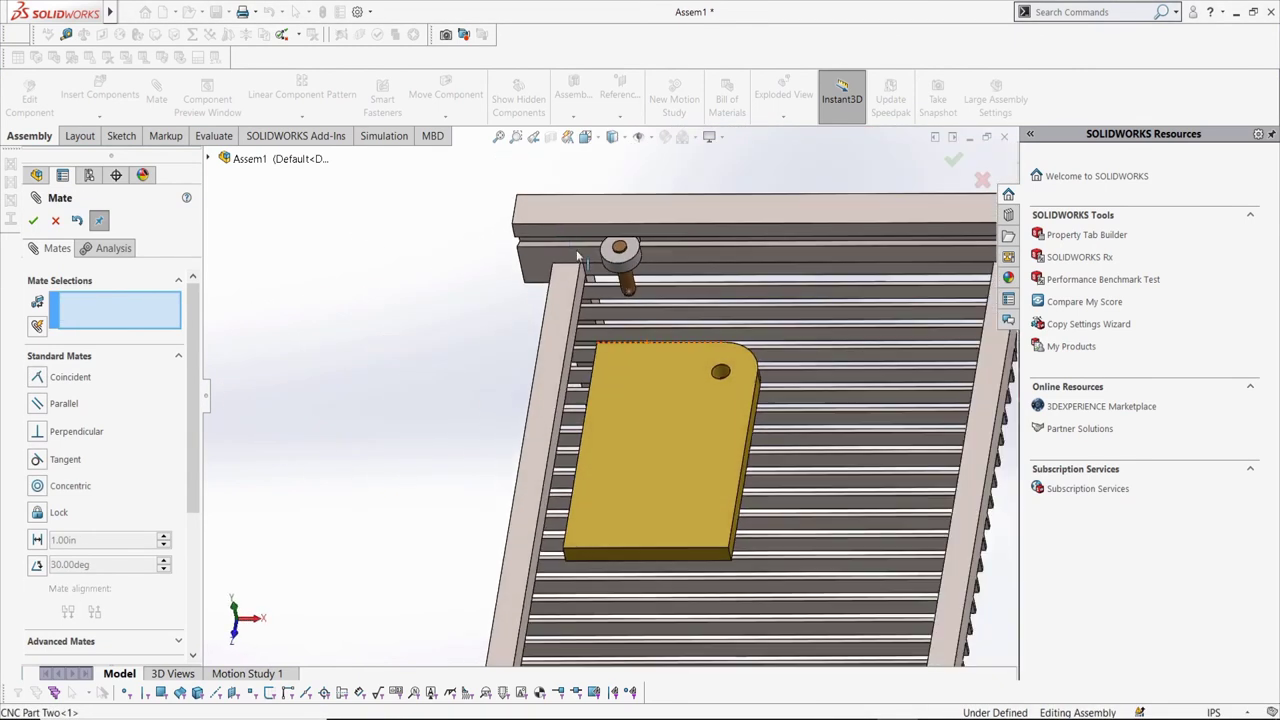
pyautogui.scroll(-4, 640, 306)
pyautogui.moveTo(652, 317); pyautogui.dragTo(661, 237, button='middle')
pyautogui.scroll(1, 663, 238)
pyautogui.scroll(-2, 666, 239)
pyautogui.scroll(3, 666, 239)
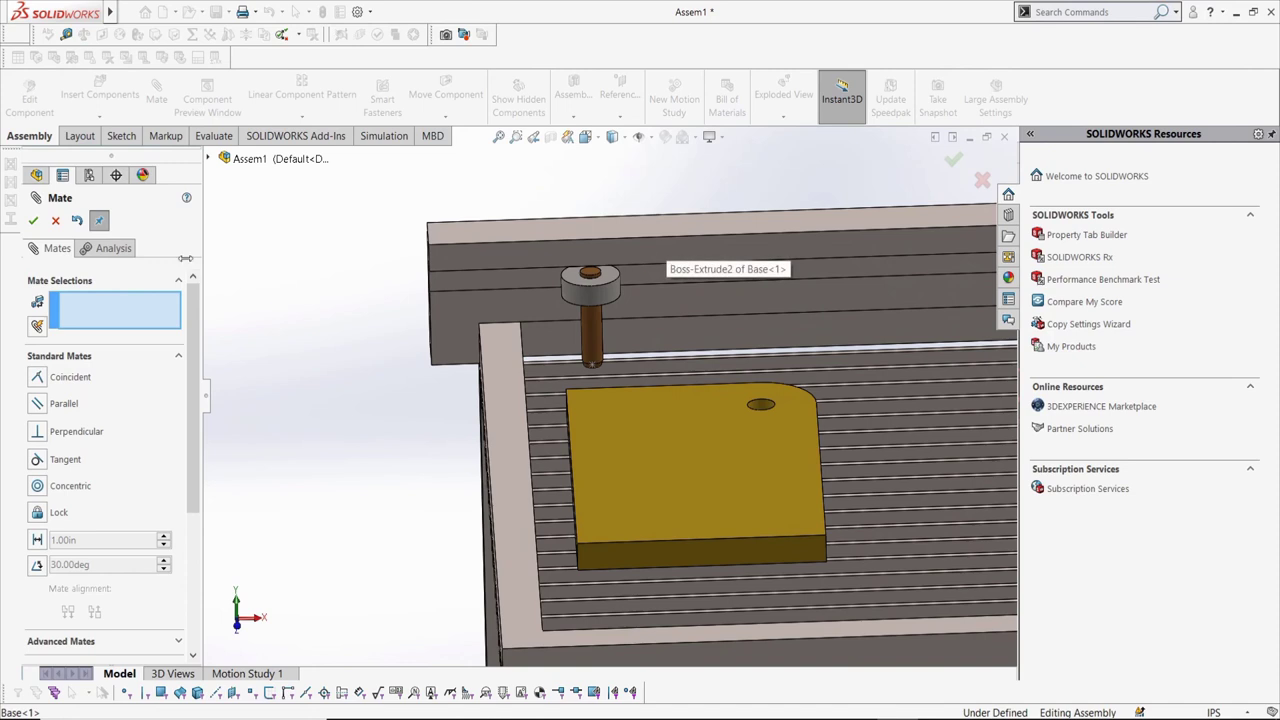
pyautogui.click(52, 222)
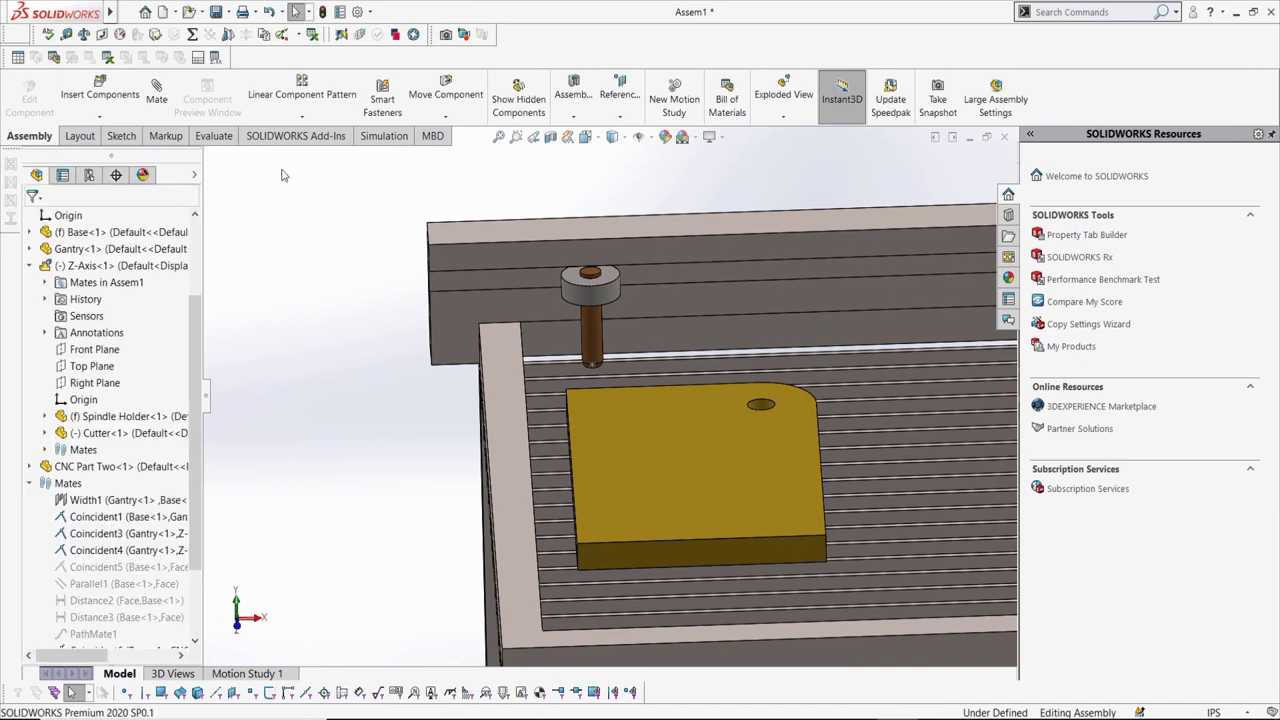
# Step: Move the Z-Axis along the gantry to the base's side rail using Collision Detection between all components
pyautogui.click(445, 92)
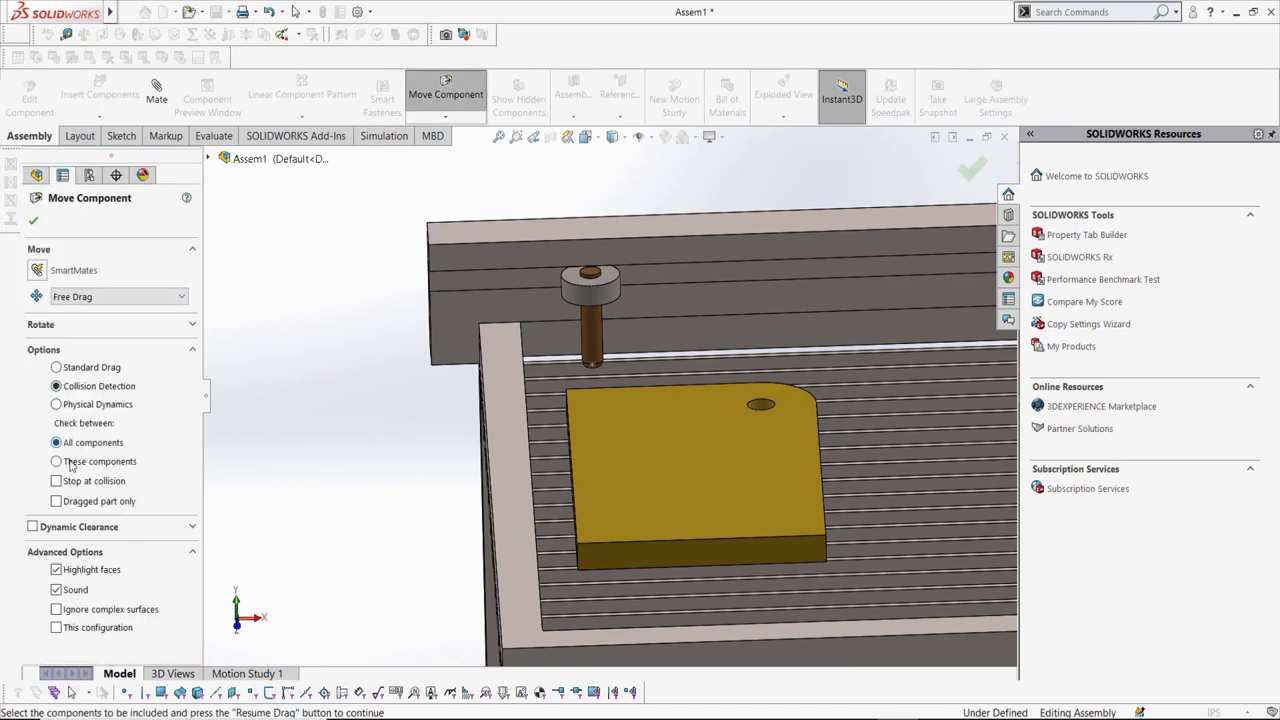
pyautogui.scroll(-2, 616, 308)
pyautogui.moveTo(575, 296); pyautogui.dragTo(469, 287)
pyautogui.click(31, 217)
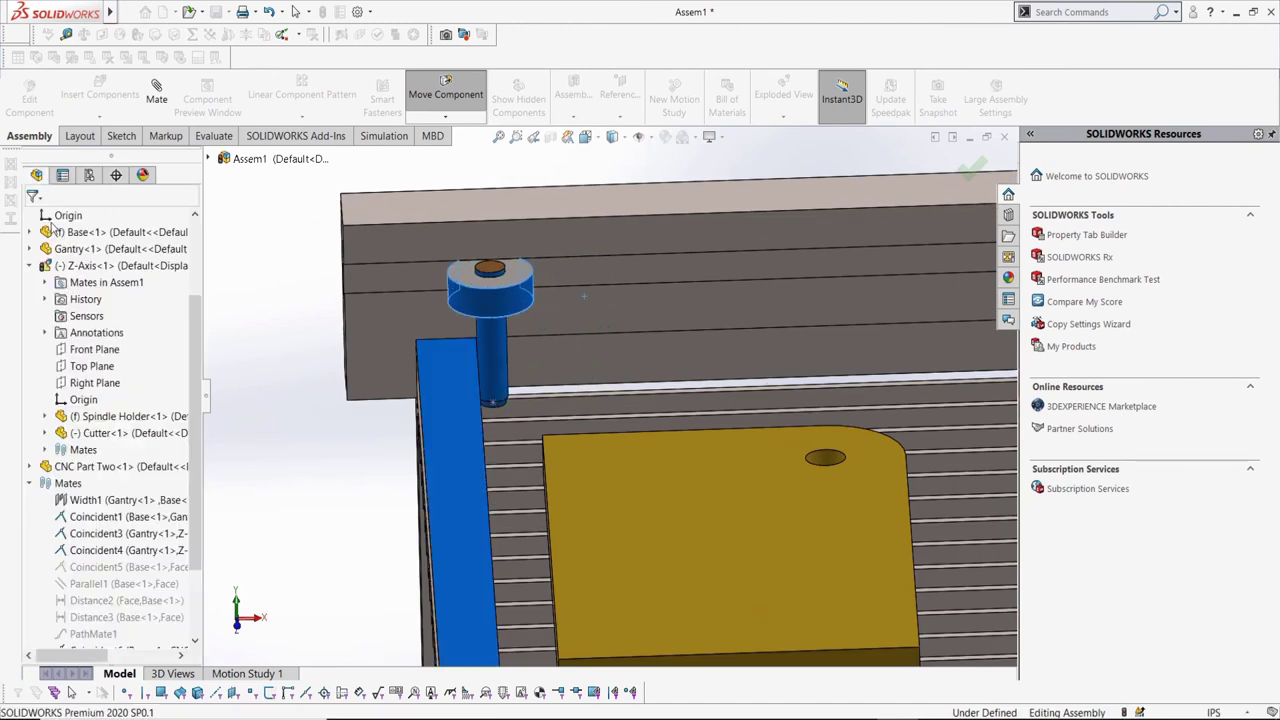
# Step: Measure the distance between the spindle holder's side face and the gantry's nearby end face
pyautogui.moveTo(214, 250); pyautogui.dragTo(285, 285, button='right')
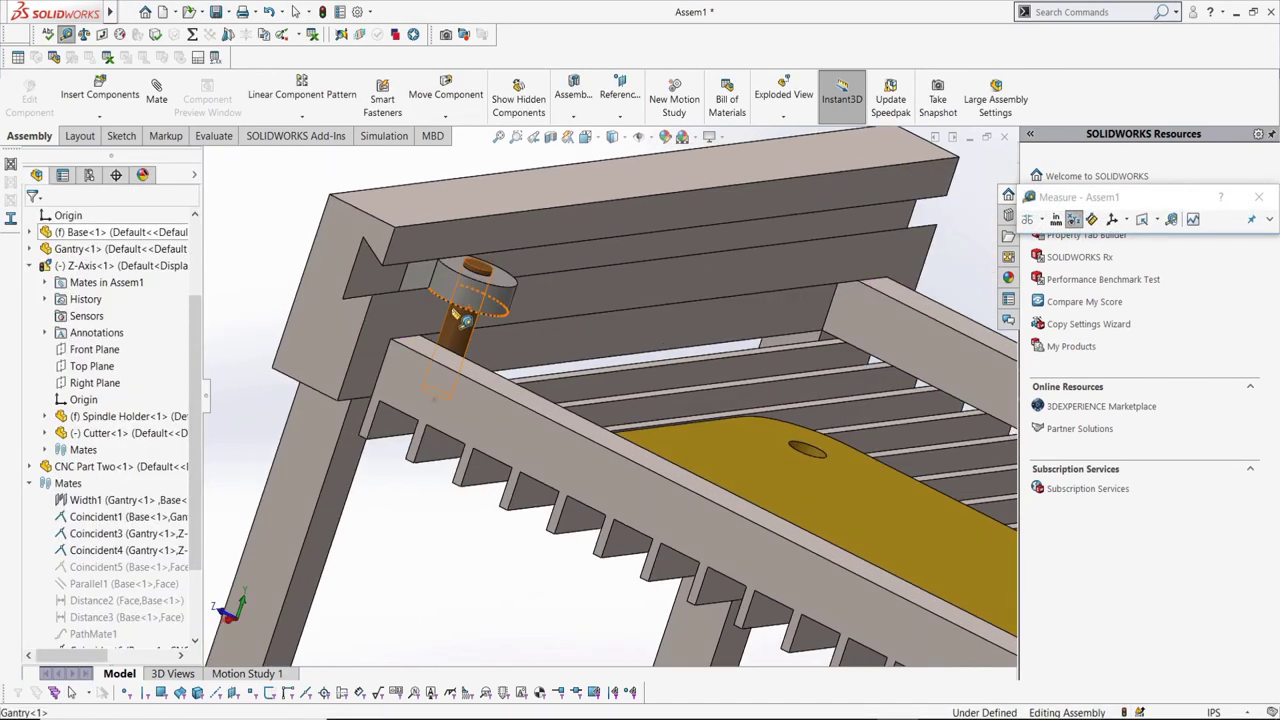
pyautogui.scroll(-2, 465, 318)
pyautogui.click(420, 278)
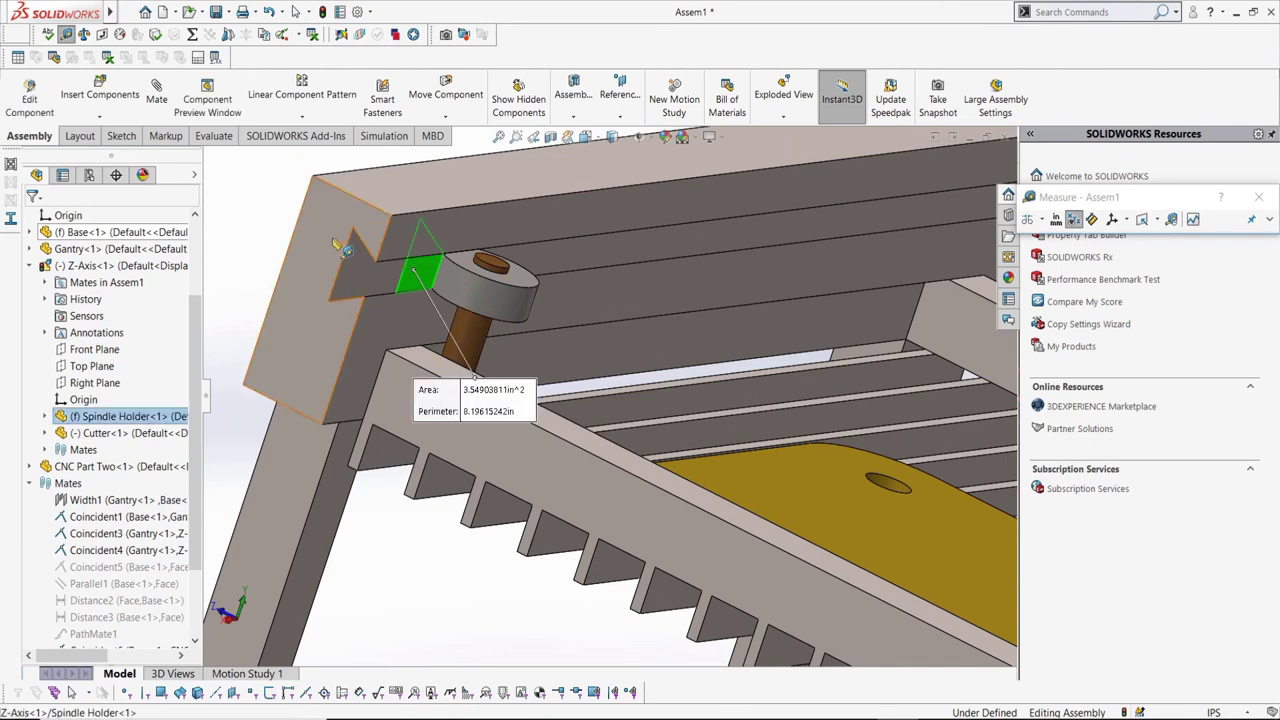
pyautogui.click(335, 243)
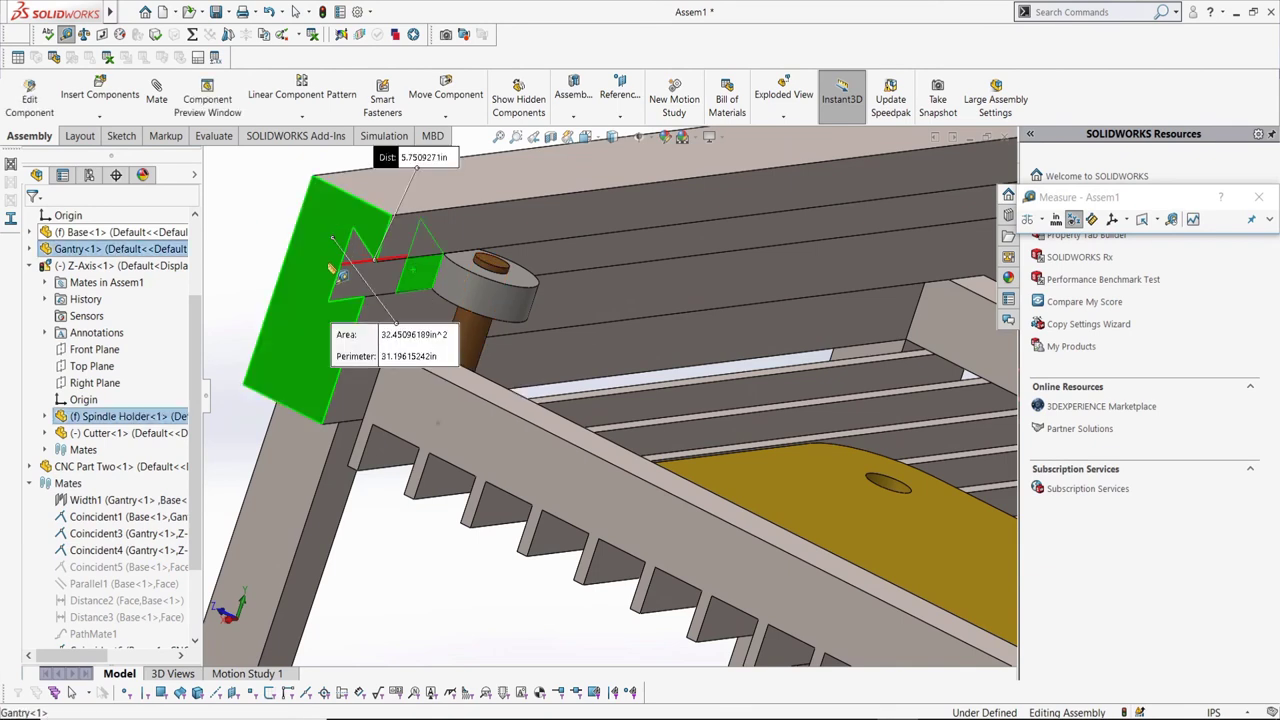
pyautogui.scroll(-1, 337, 264)
pyautogui.scroll(1, 337, 264)
pyautogui.click(300, 227)
pyautogui.moveTo(360, 304); pyautogui.dragTo(342, 306, button='middle')
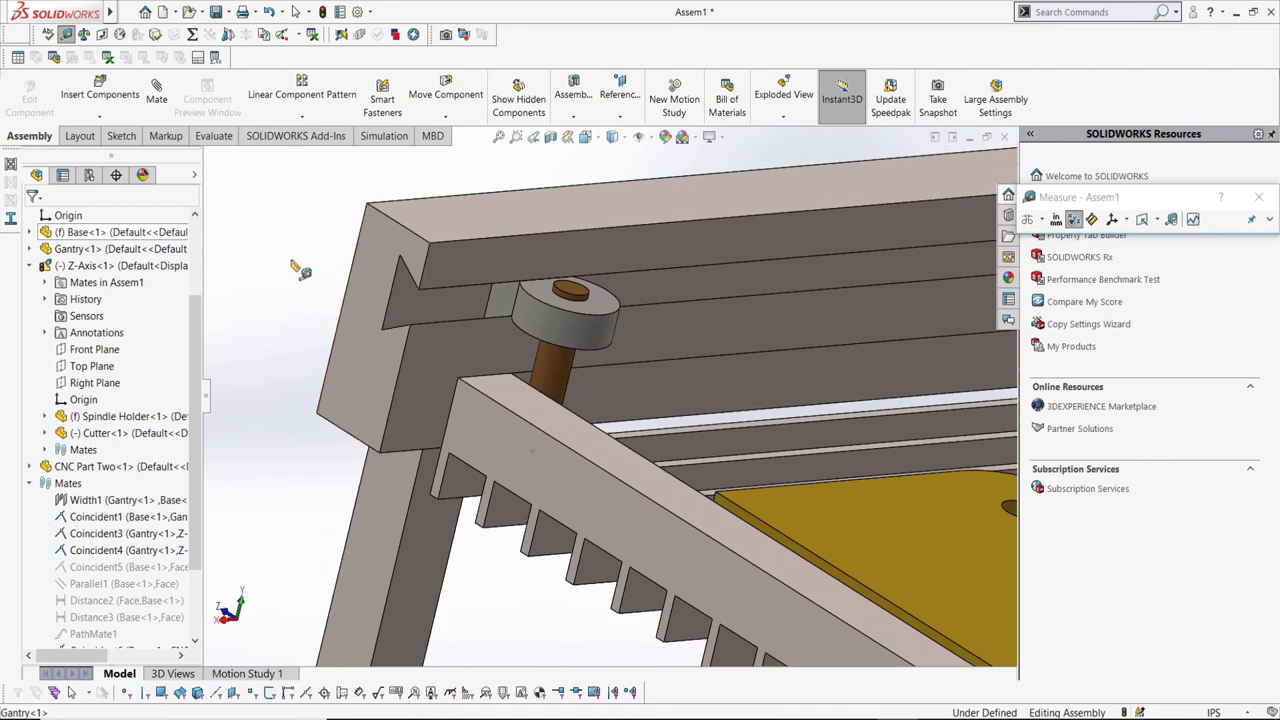
pyautogui.moveTo(298, 266); pyautogui.dragTo(343, 271, button='middle')
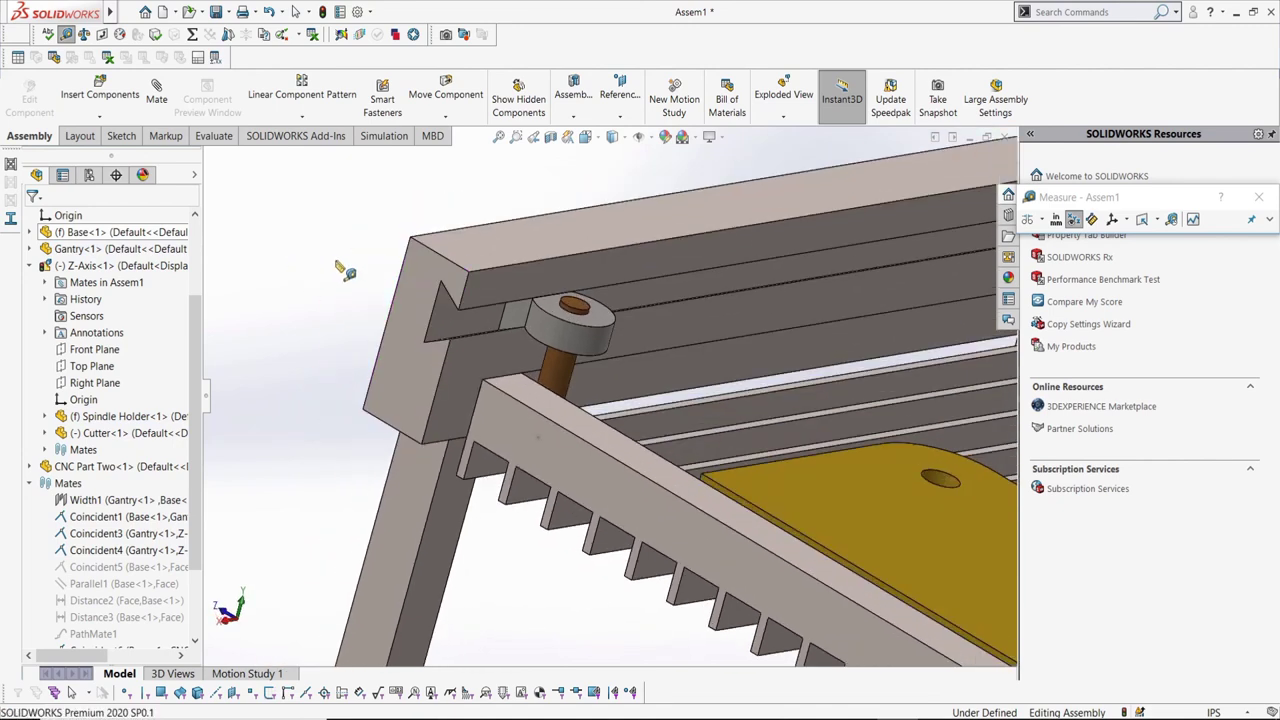